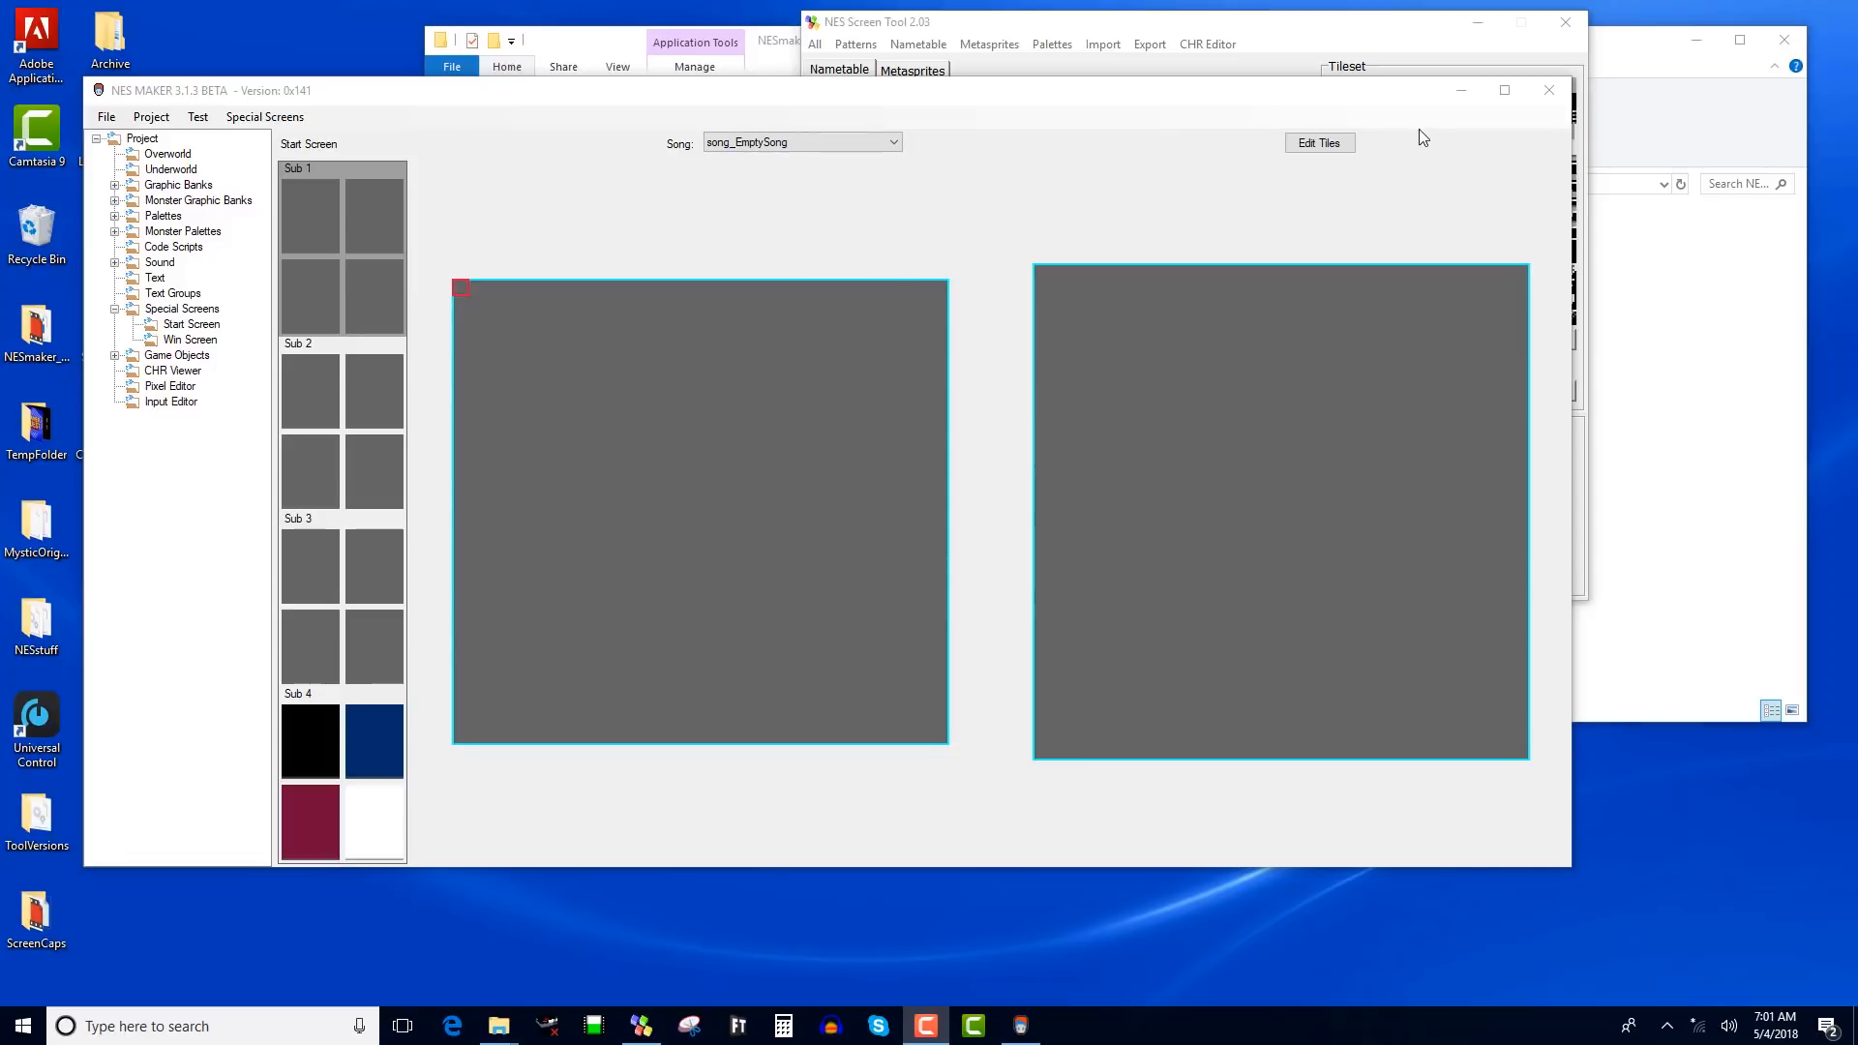
Step: Switch to NES Screen Tool and move its window to the middle of the desktop
click(1461, 91)
drag(1234, 23, 714, 81)
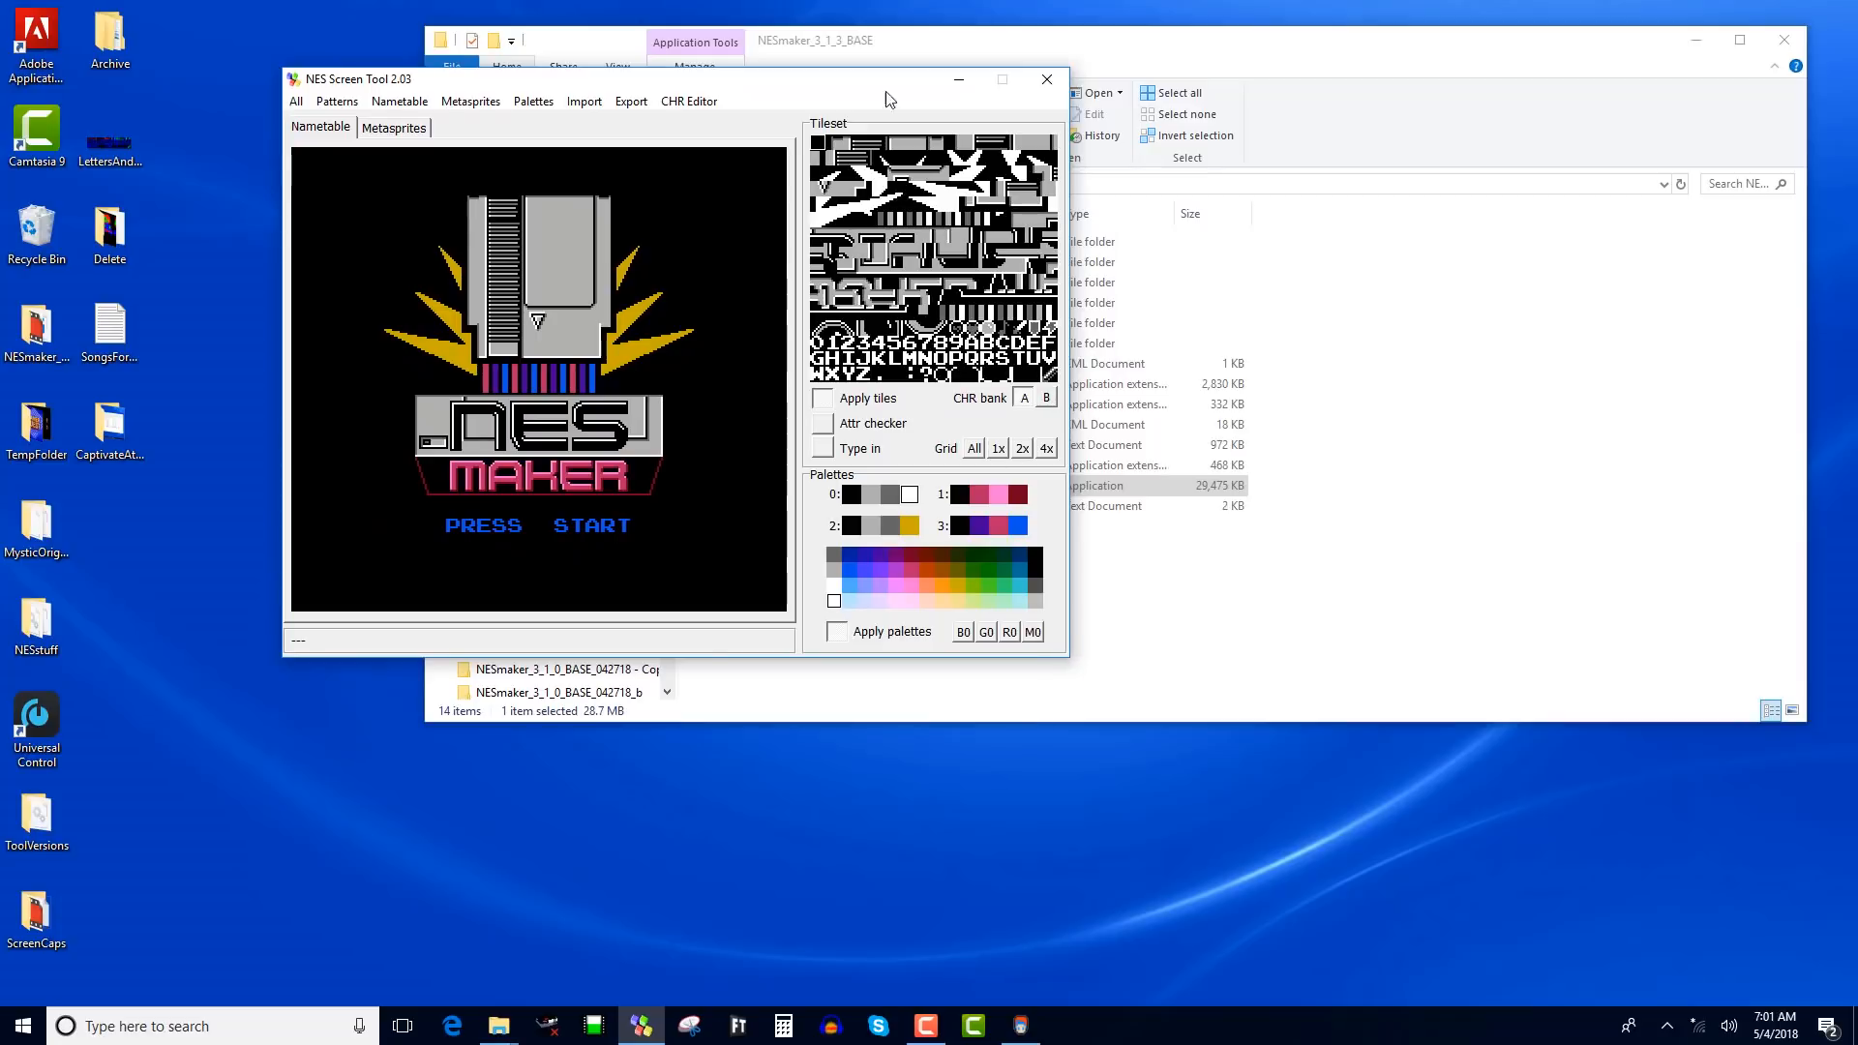
drag(864, 93, 1119, 223)
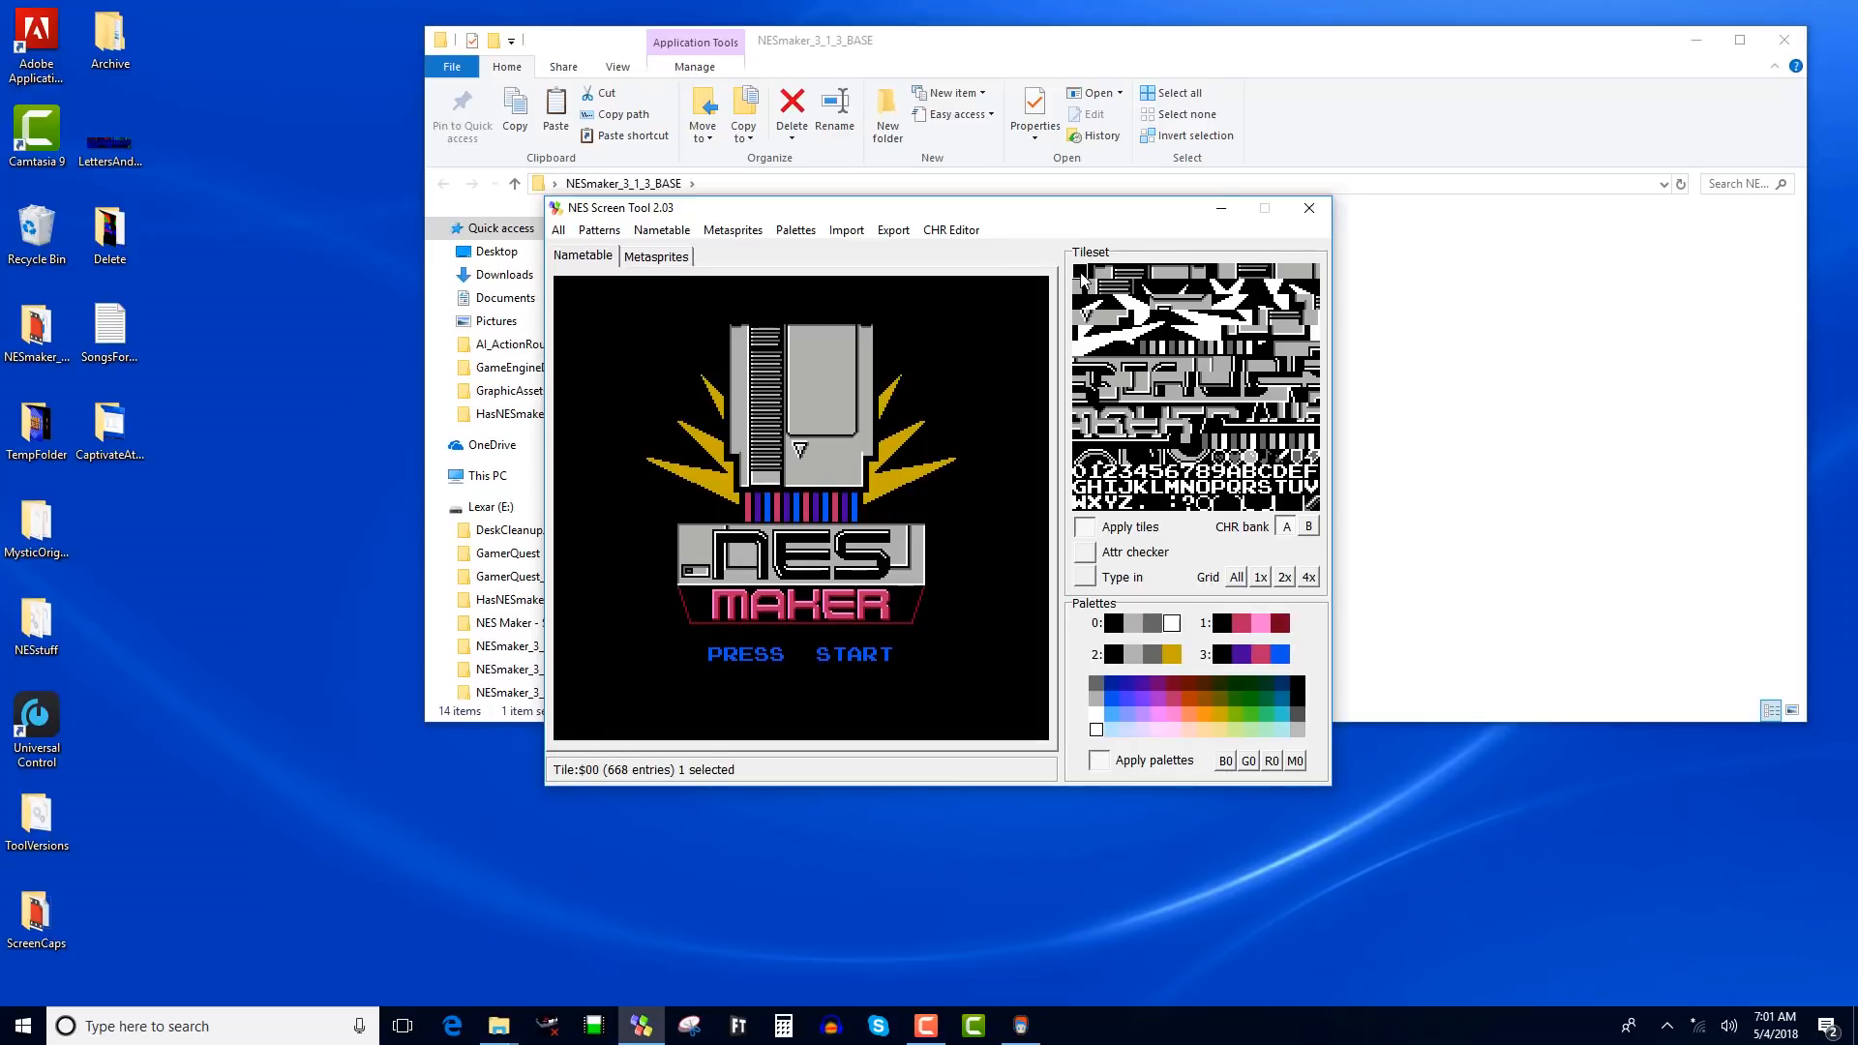
Step: Try painting tiles in the empty area beside the cartridge artwork, and erase them with the blank tile
click(970, 320)
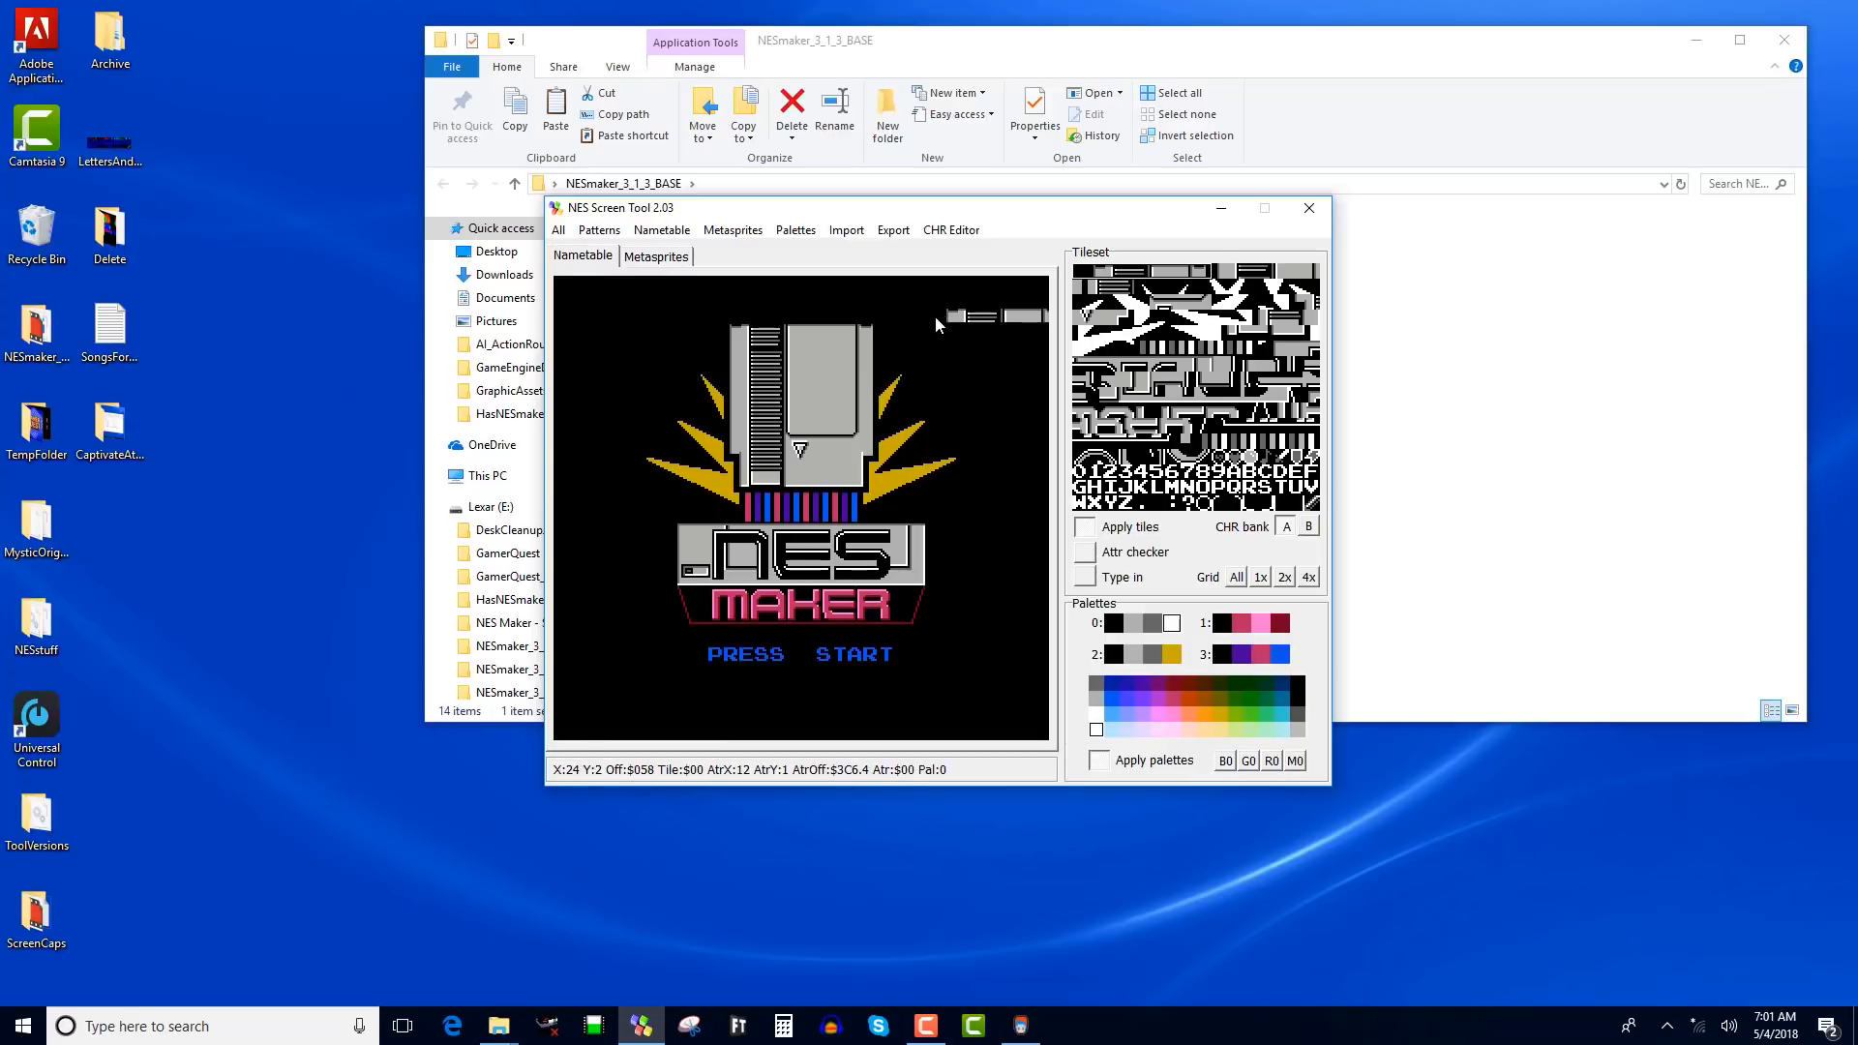
click(1079, 272)
mouse_move(948, 317)
mouse_down()
mouse_move(1030, 321)
mouse_move(989, 318)
mouse_up()
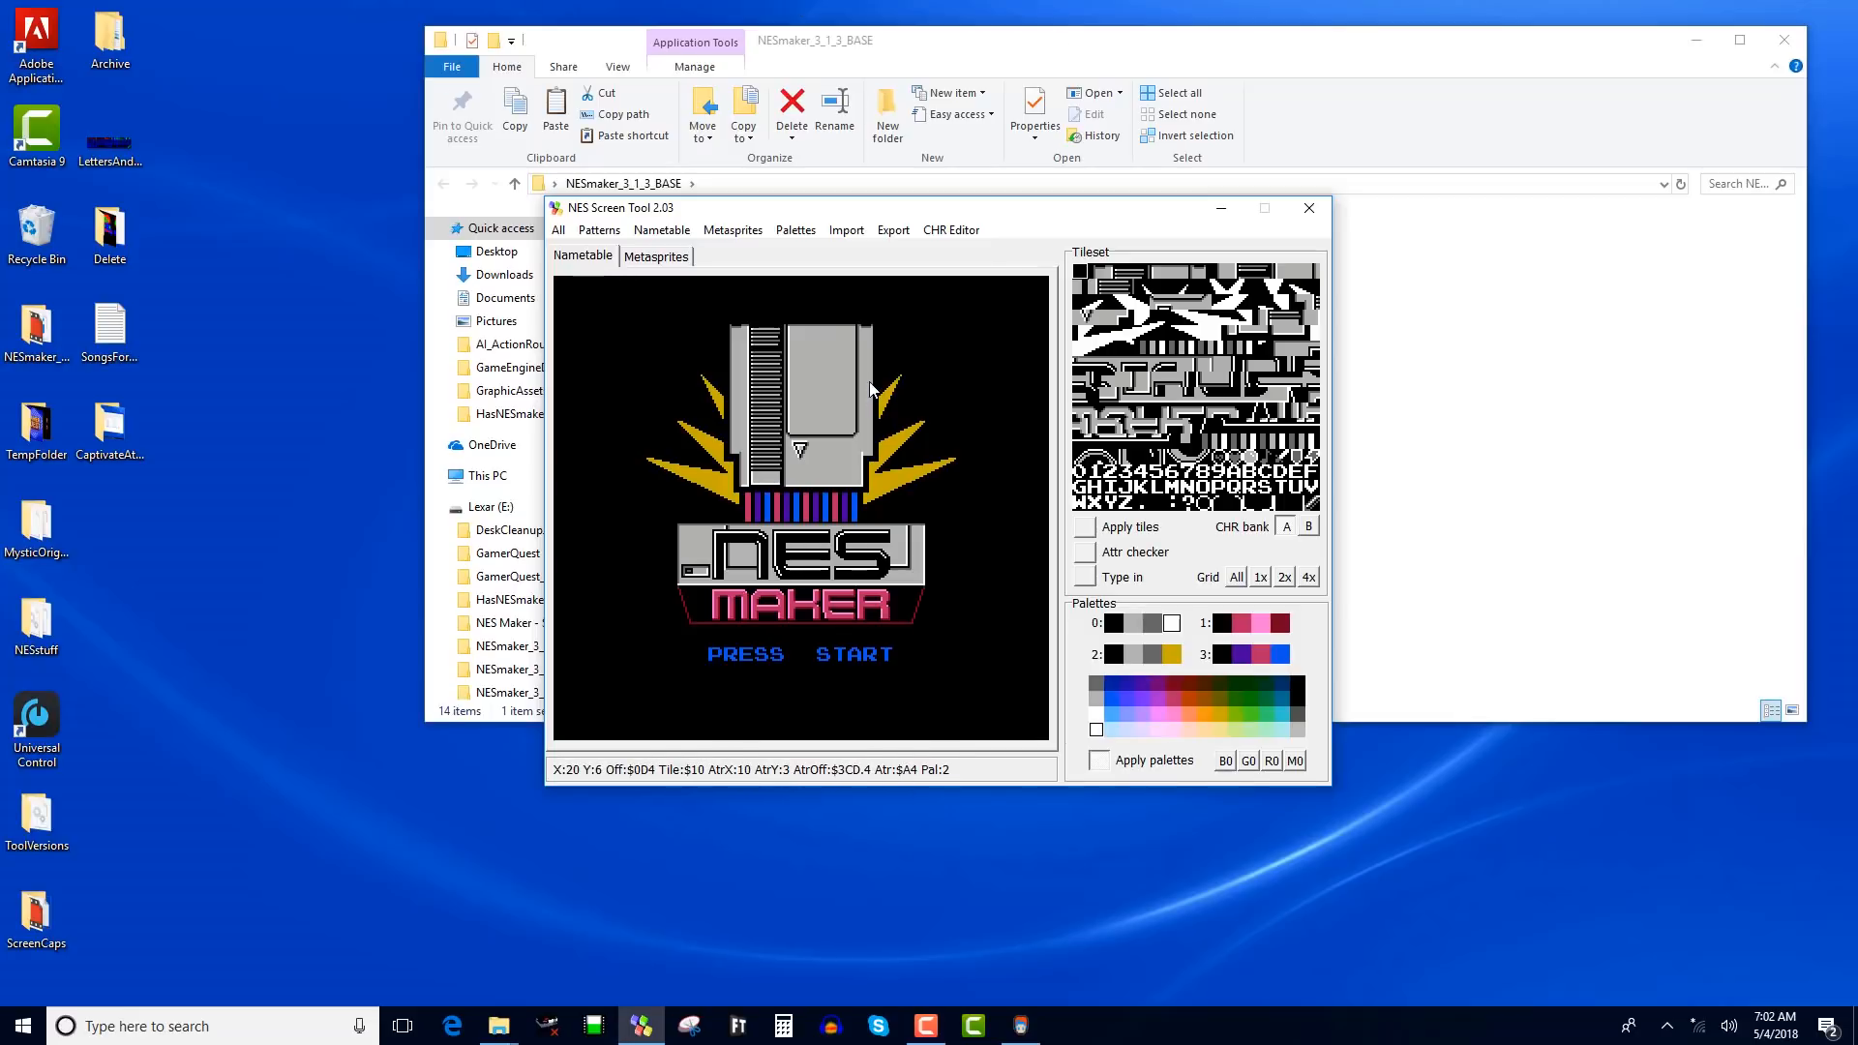
Step: Compare the blank Start Screen in NES MAKER with the logo nametable and tileset in NES Screen Tool
click(1021, 1027)
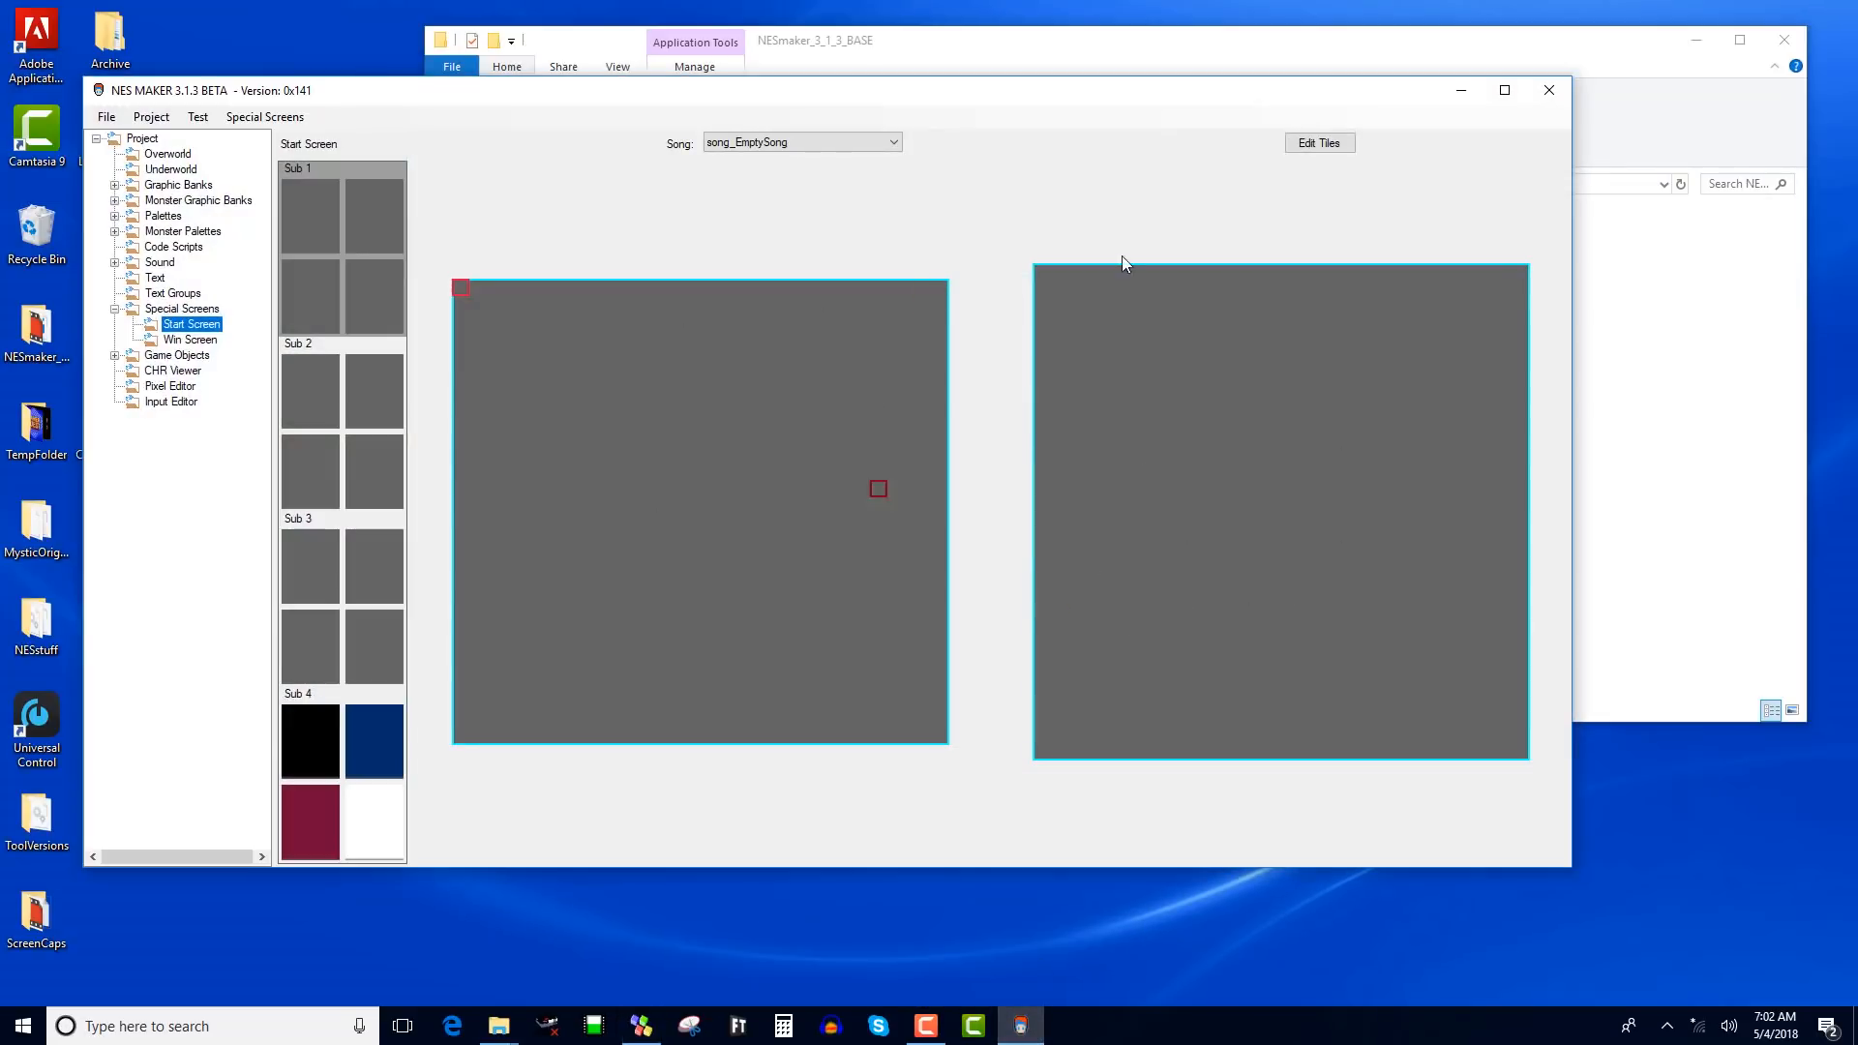
click(1461, 90)
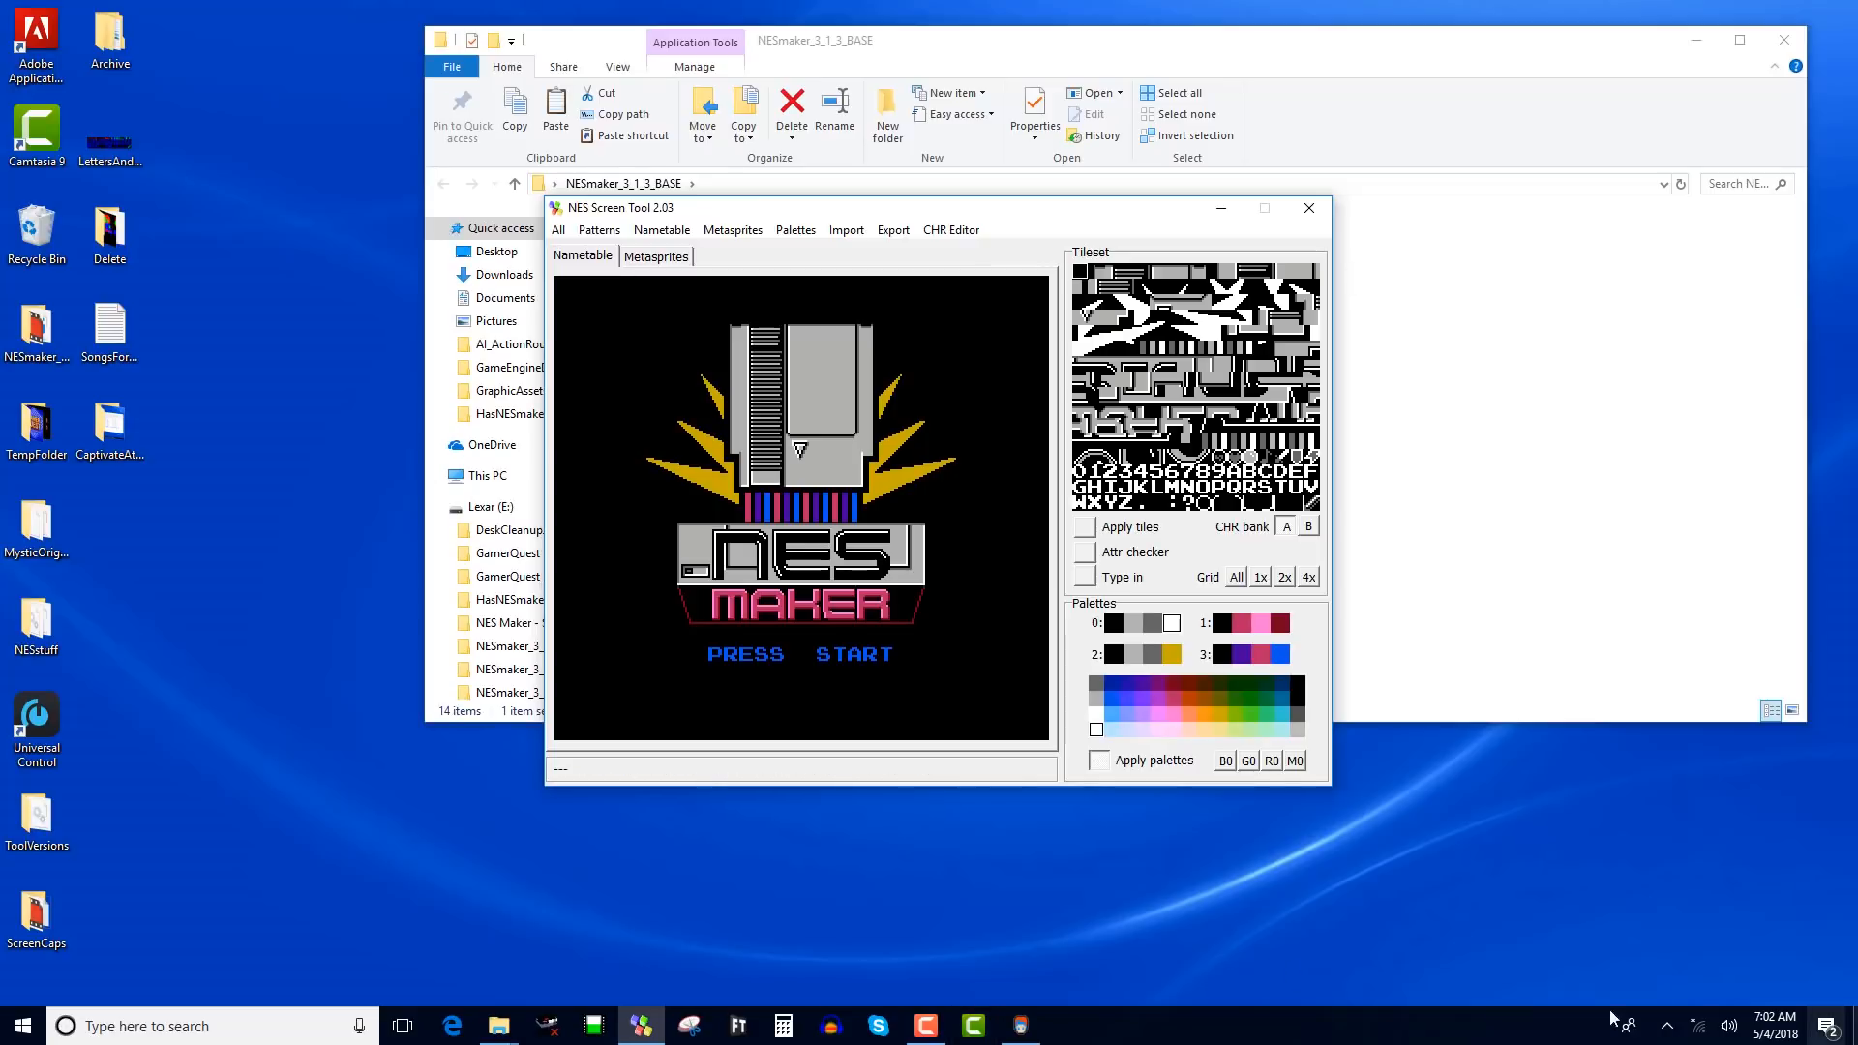
click(1022, 1025)
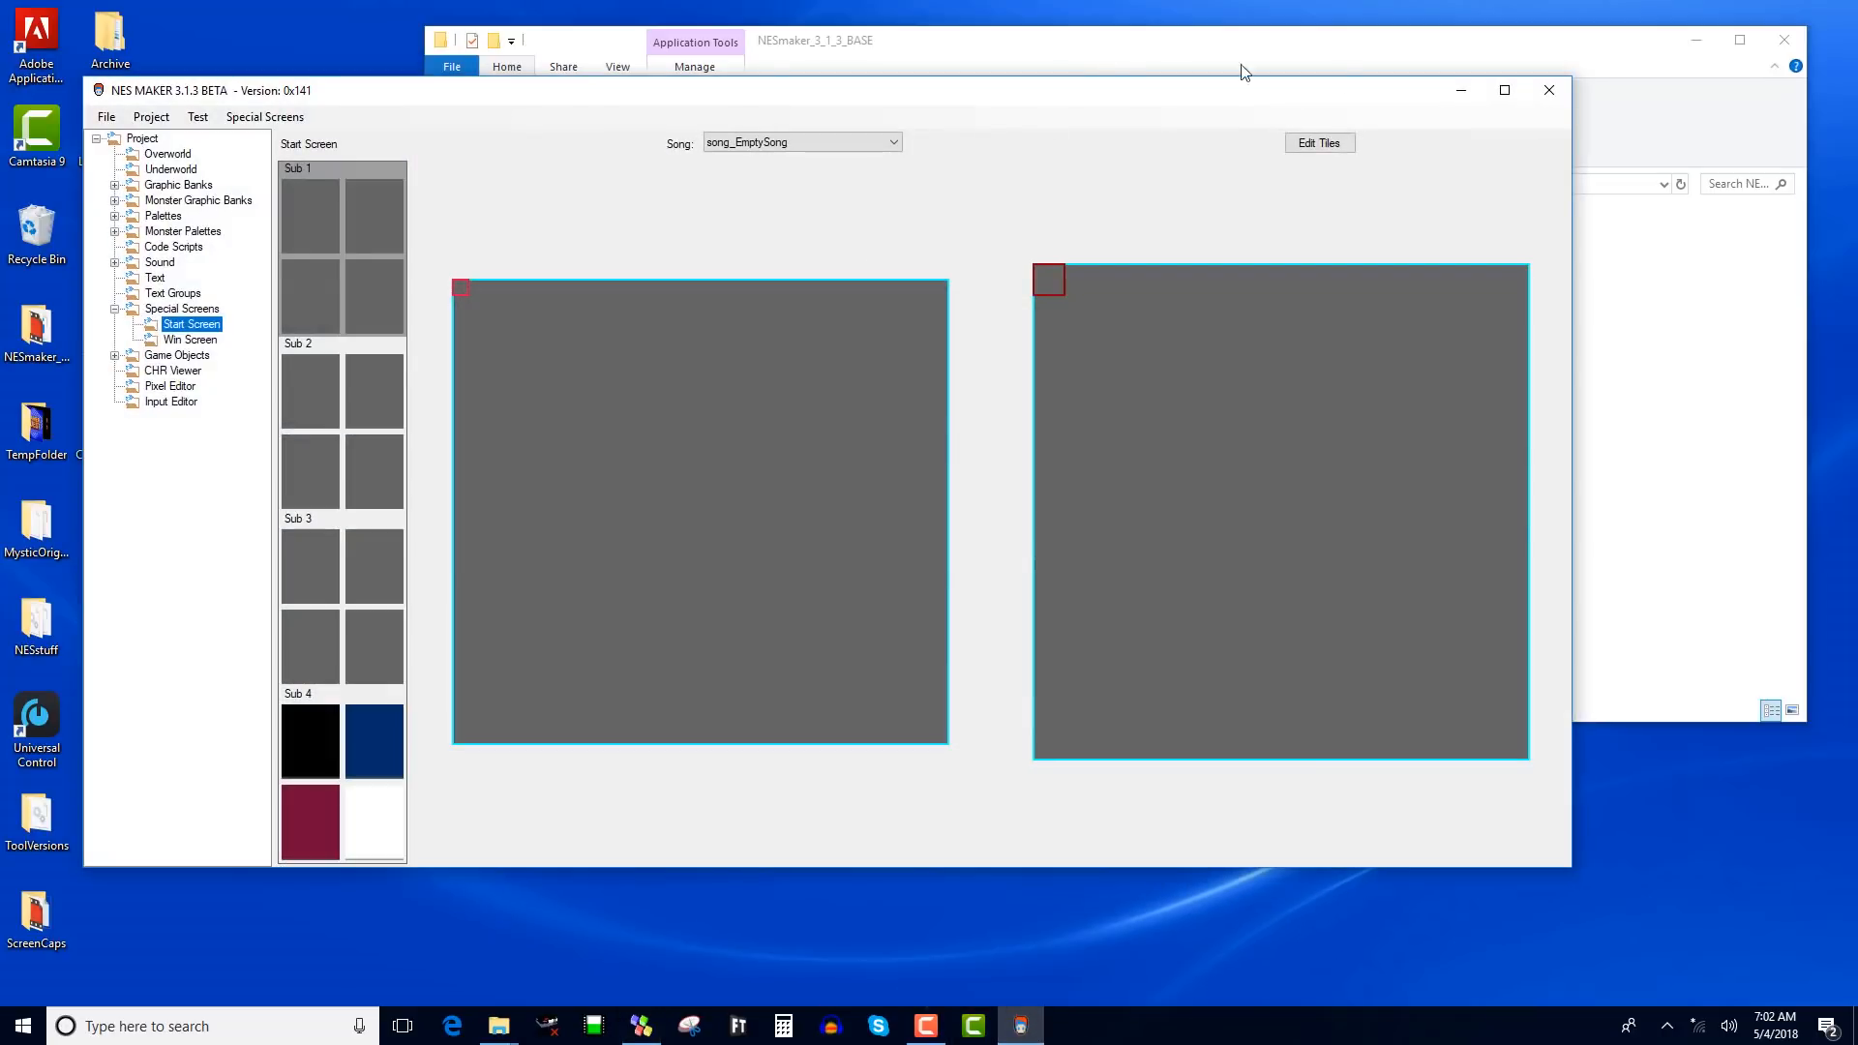
click(1460, 96)
drag(944, 237, 840, 245)
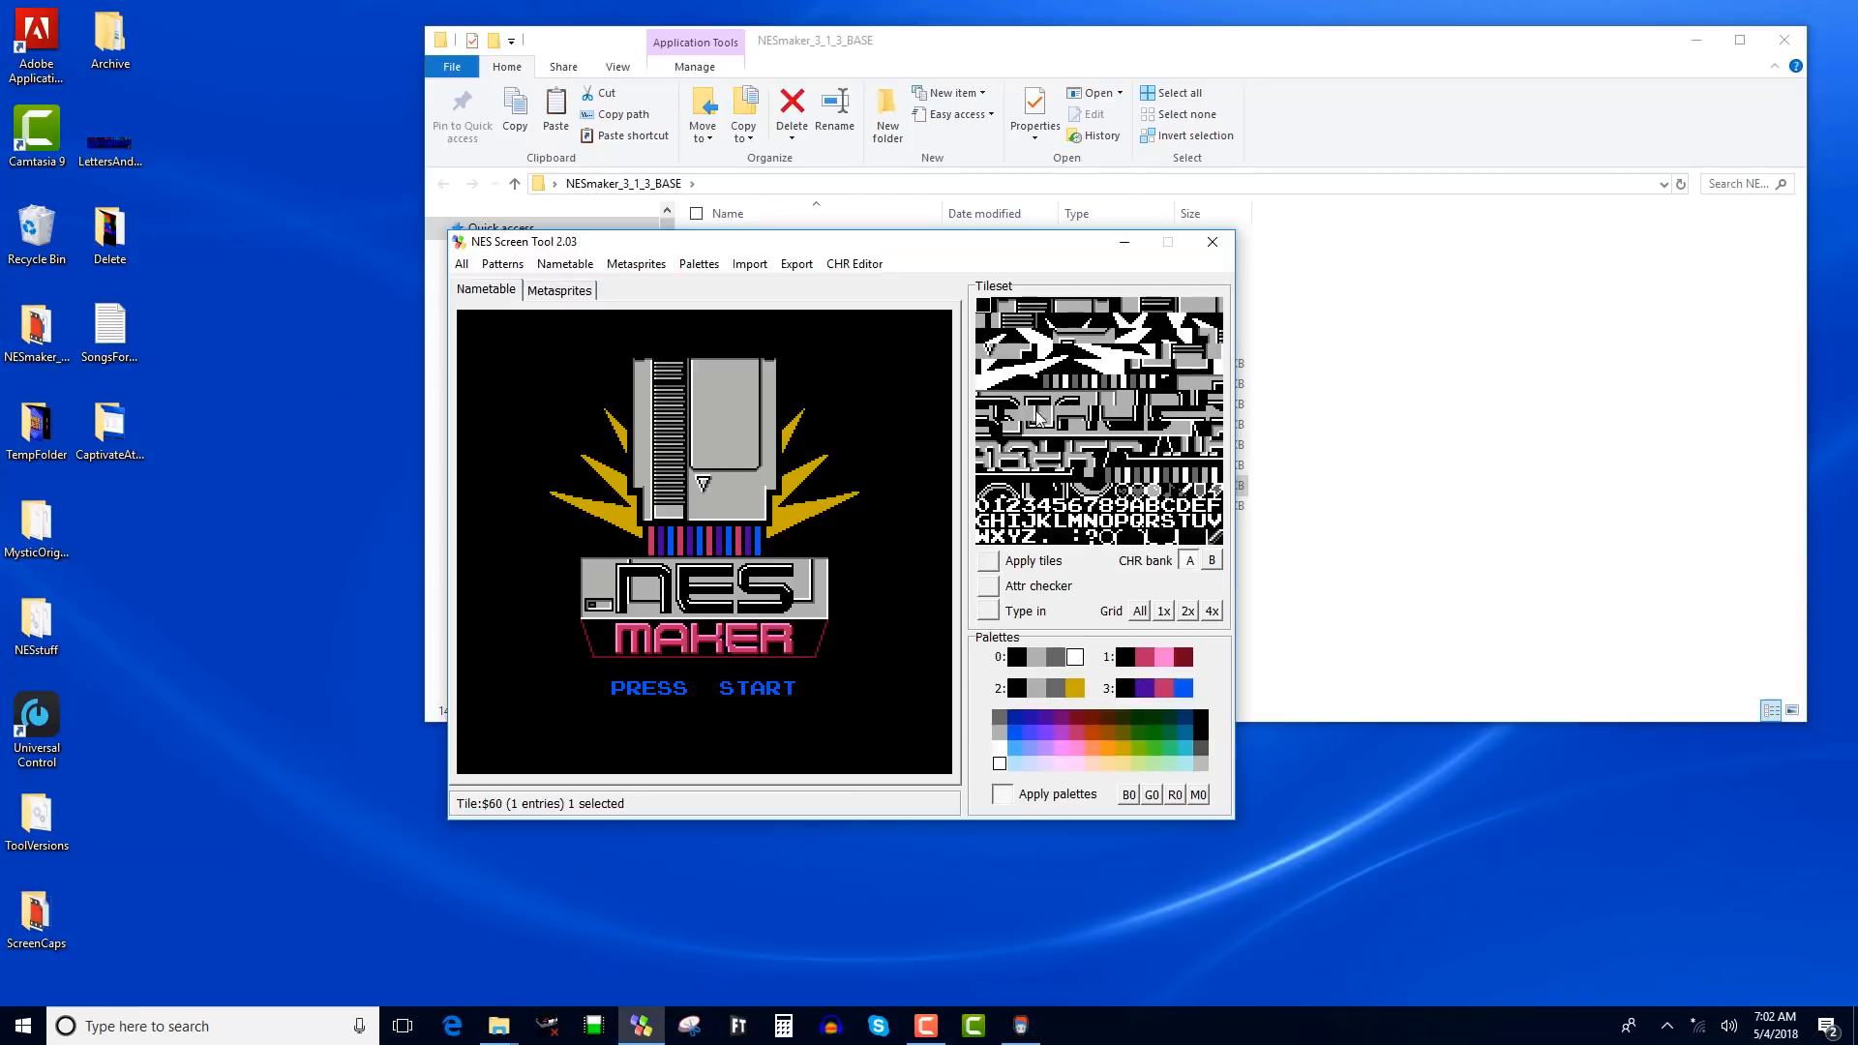
click(1016, 1027)
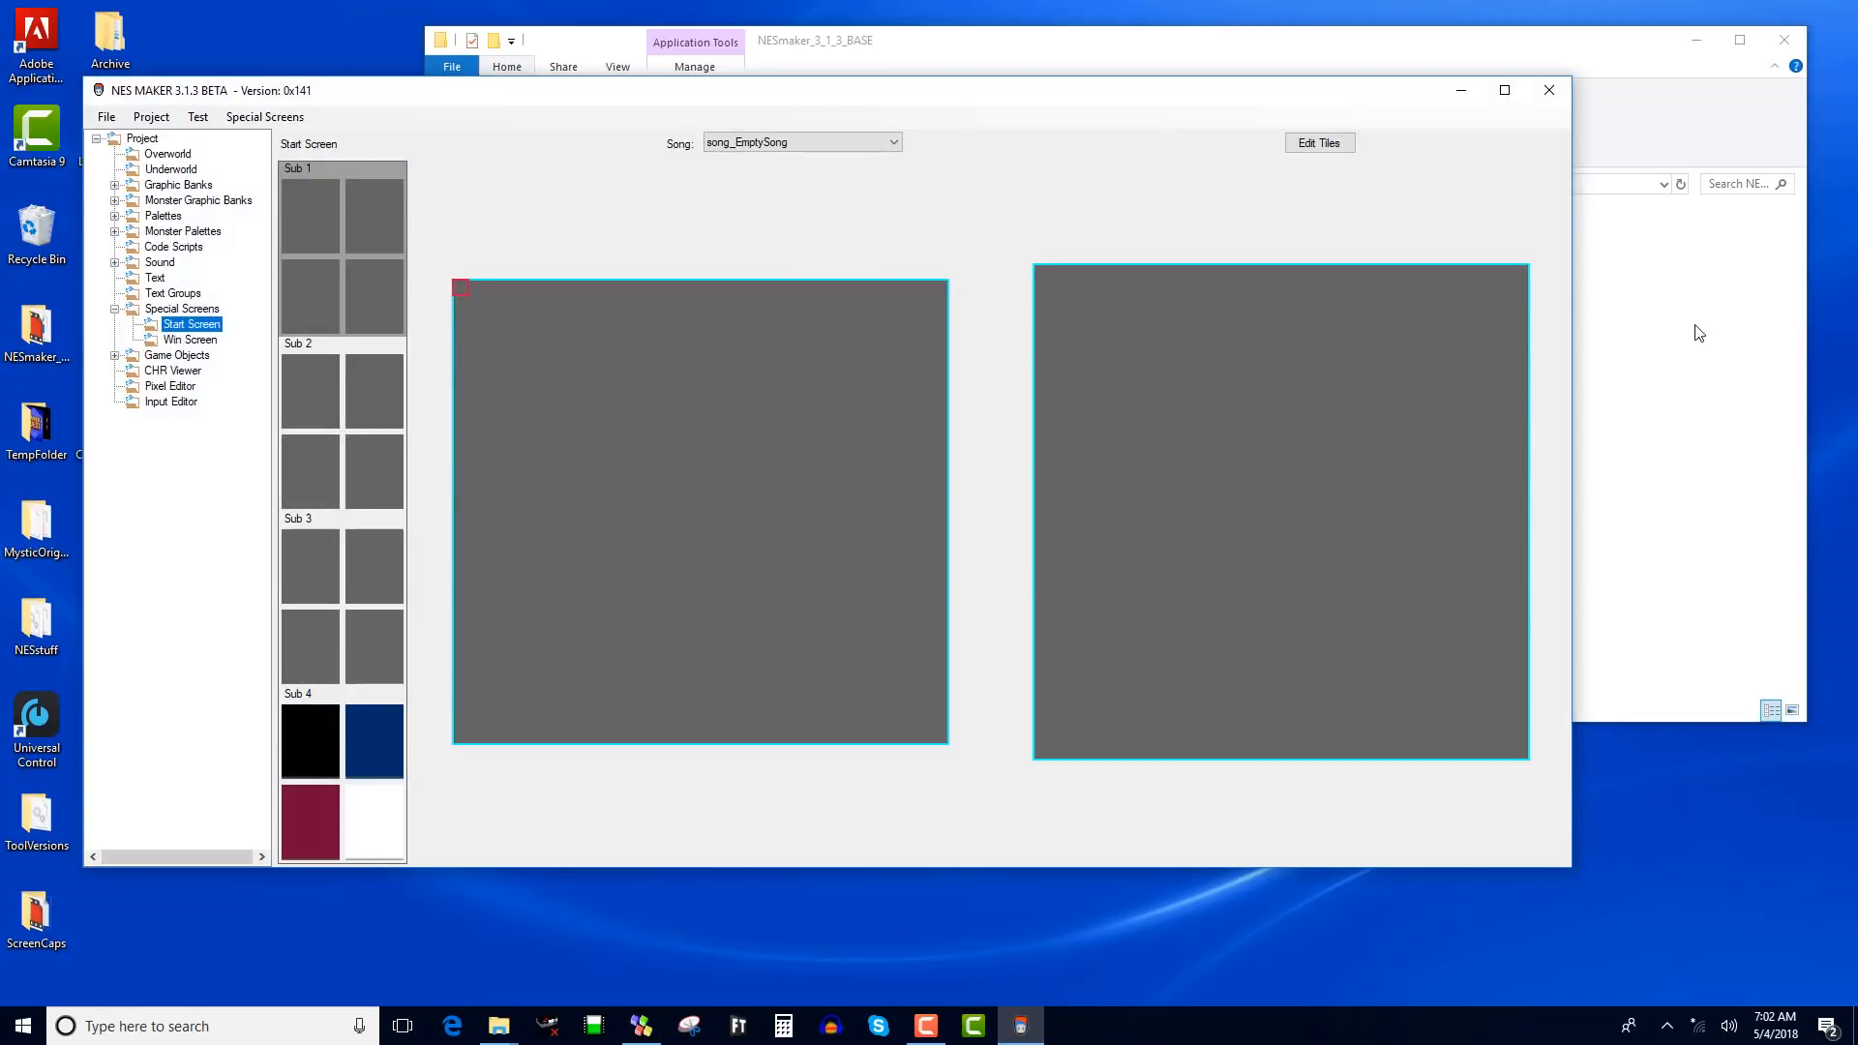
click(642, 1026)
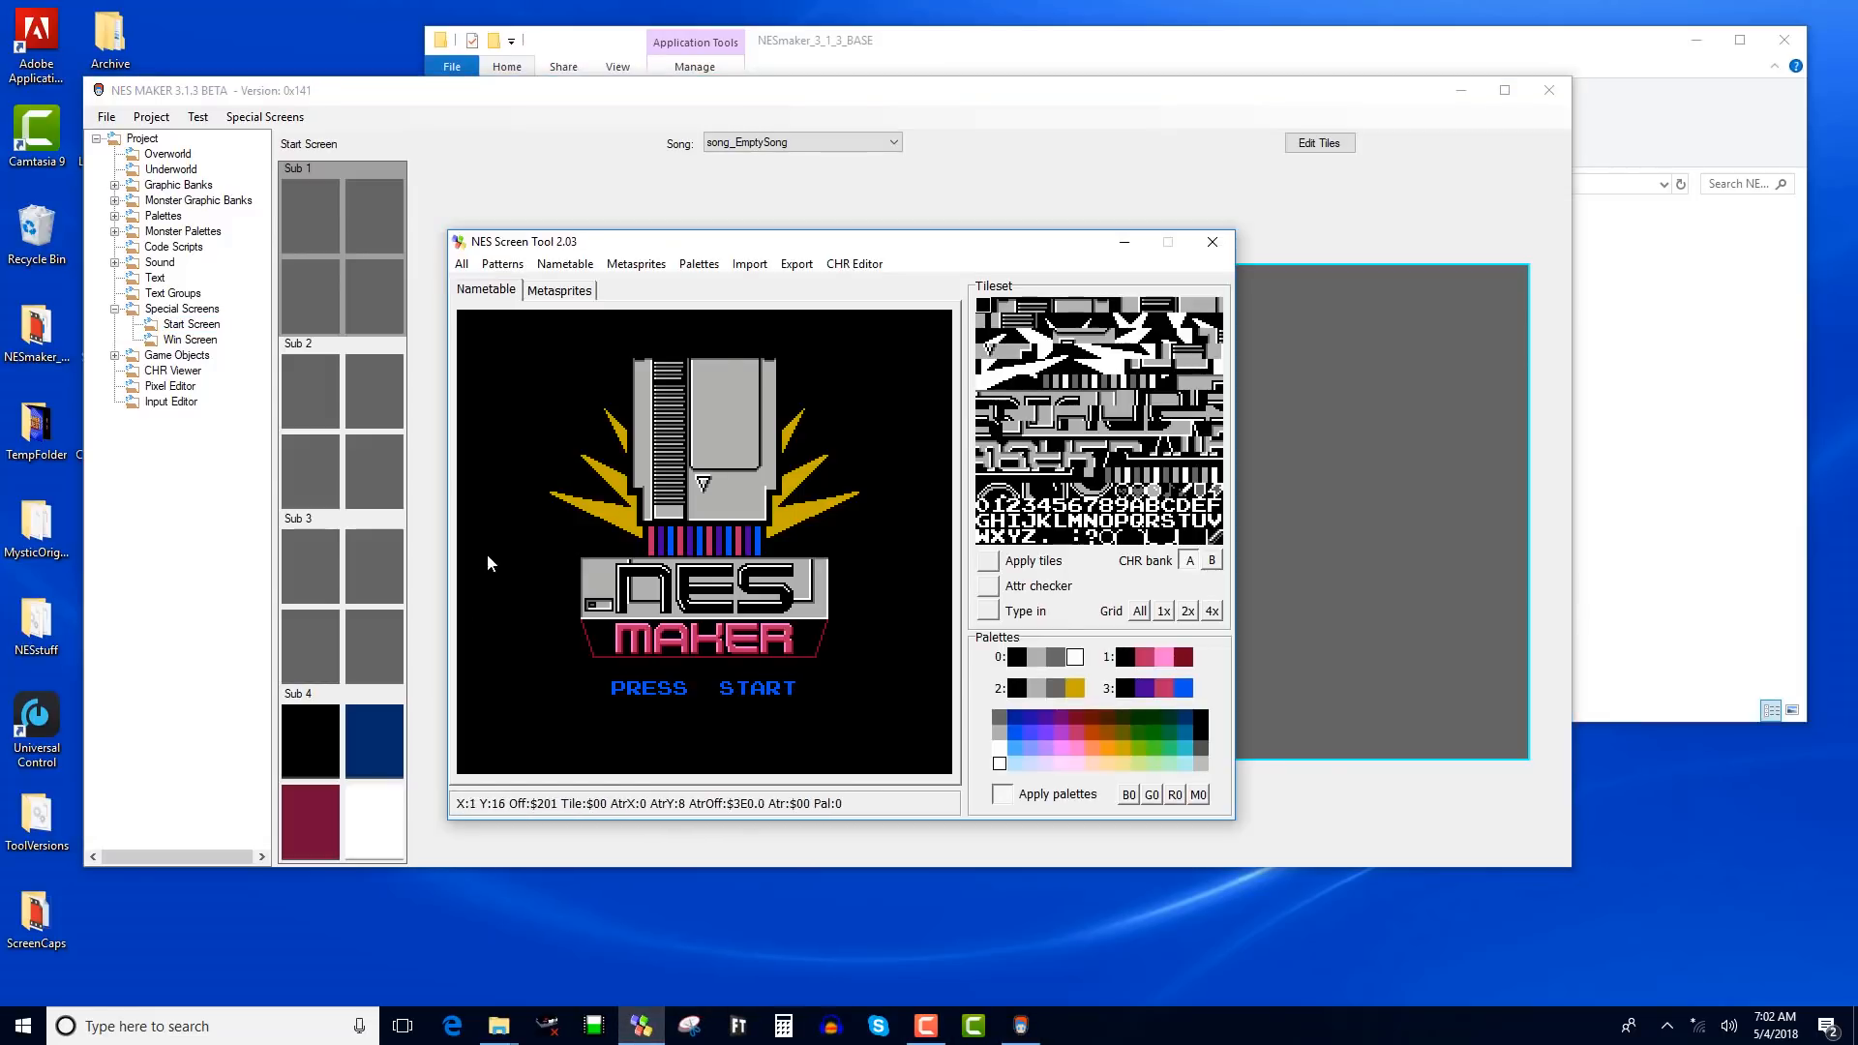
Step: Save the logo's nametable and attributes together as a .nam file on the Desktop
click(565, 264)
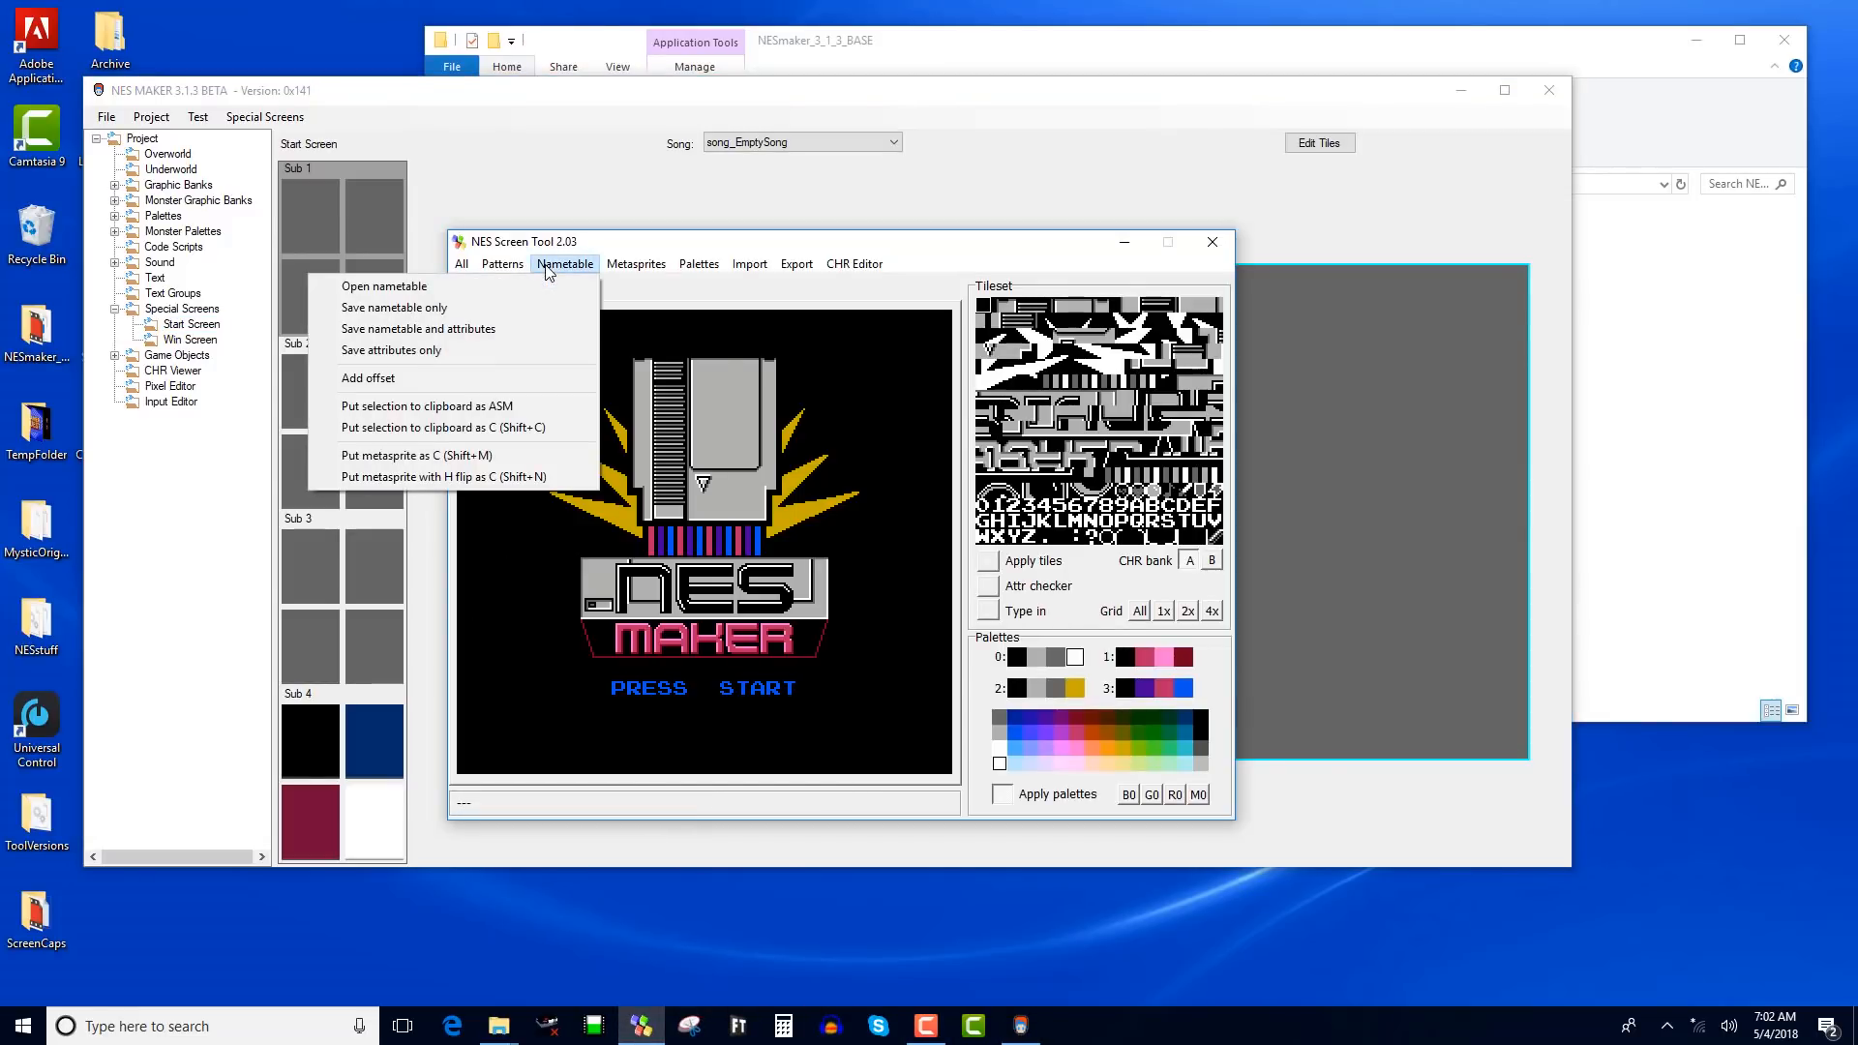
click(478, 332)
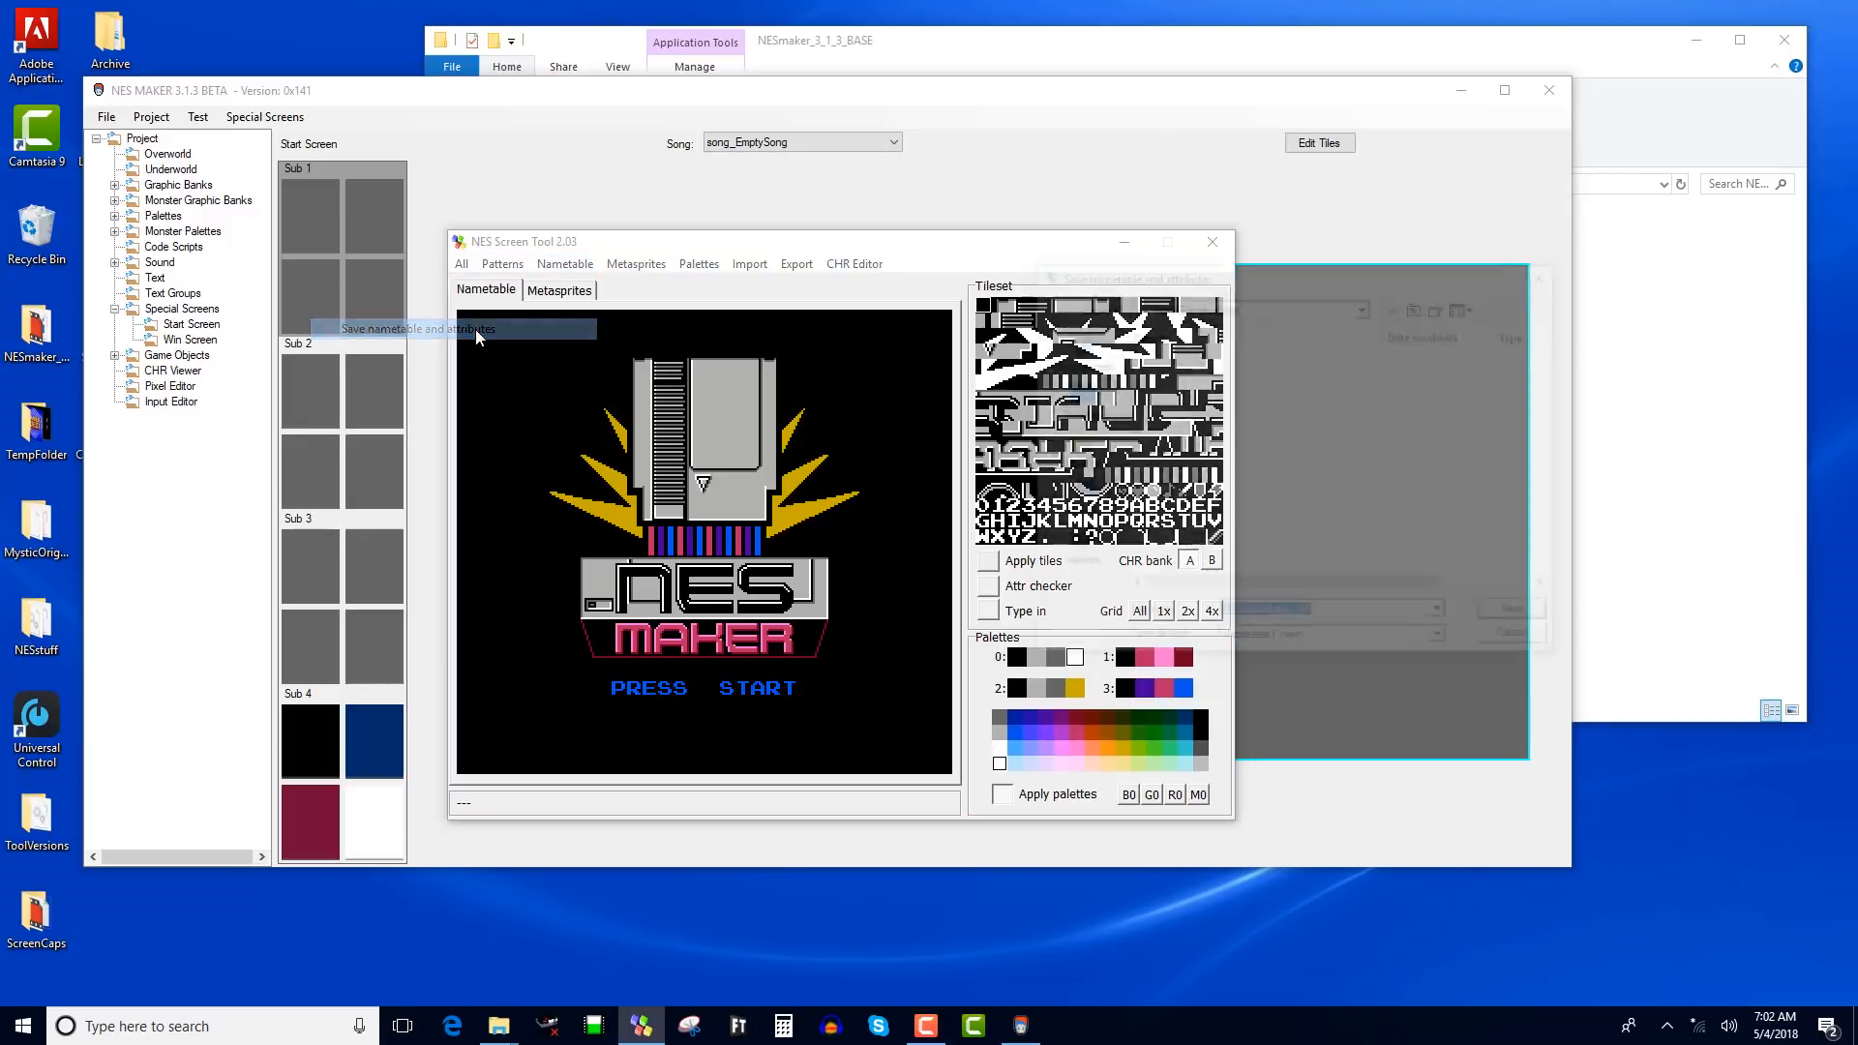
click(1419, 305)
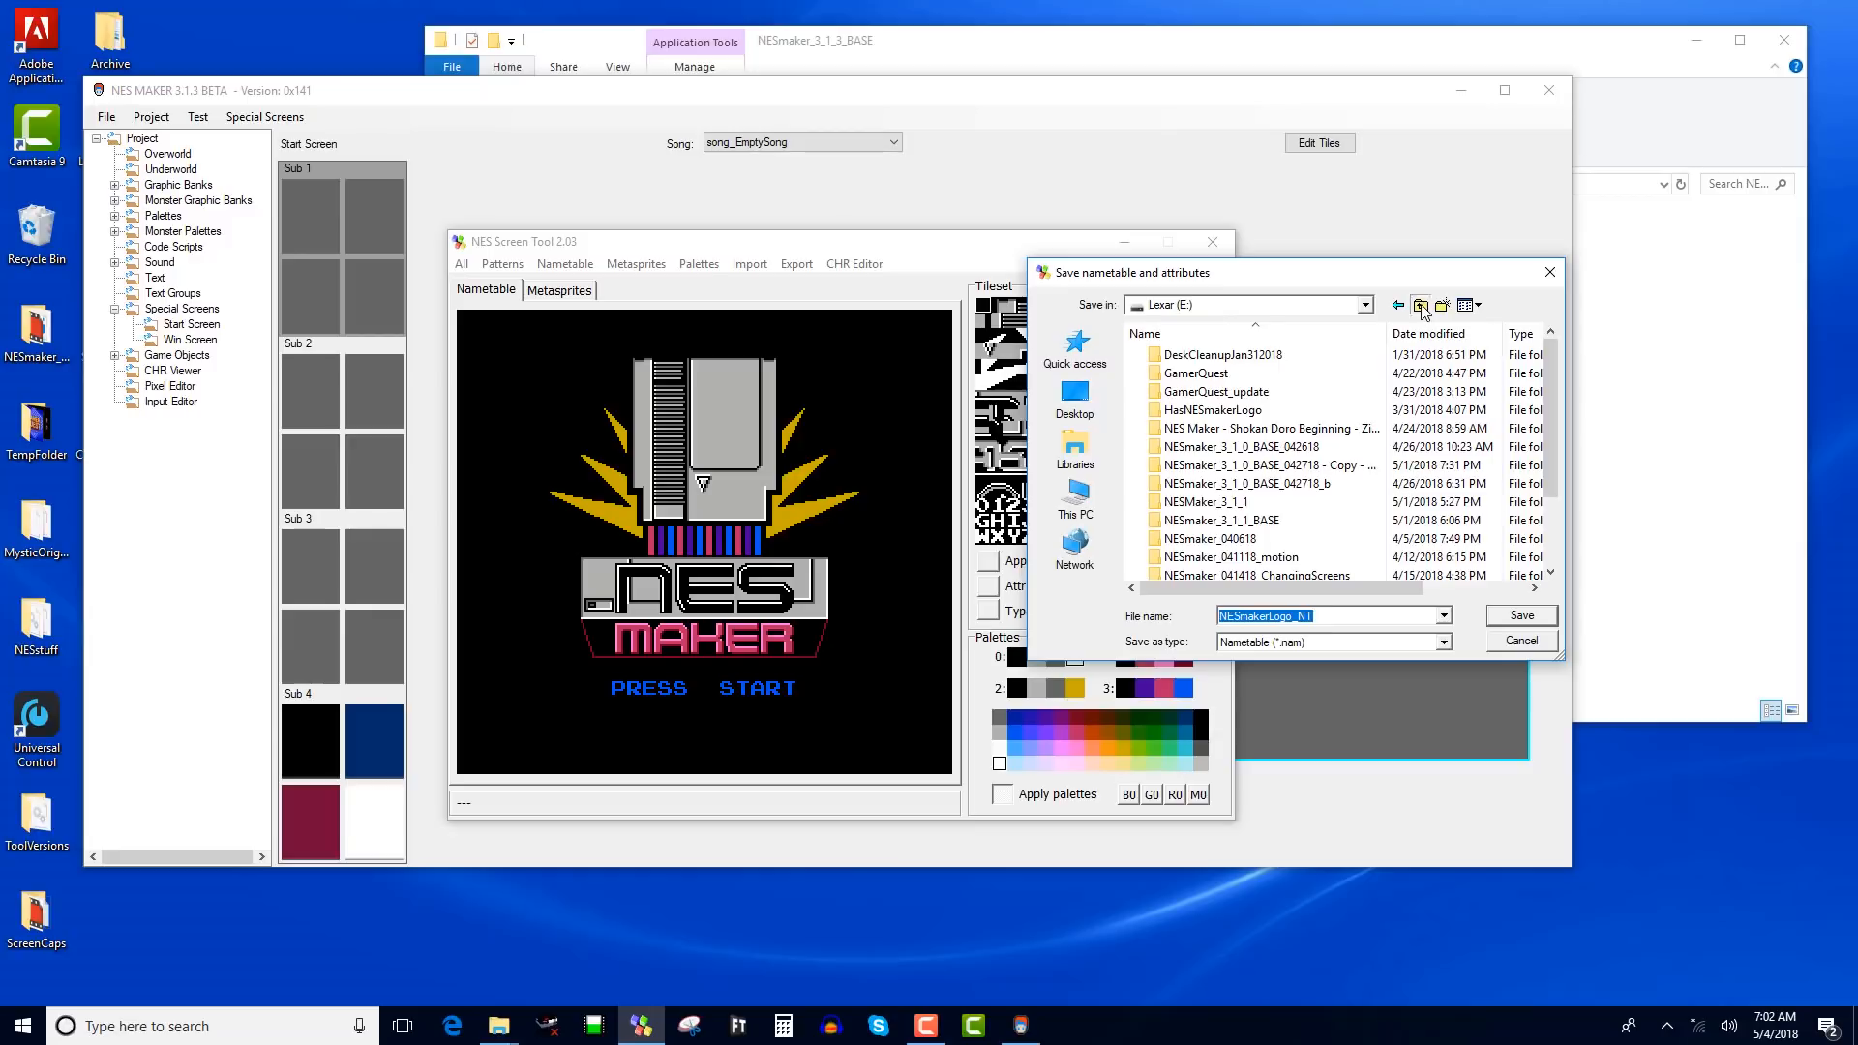
click(1419, 306)
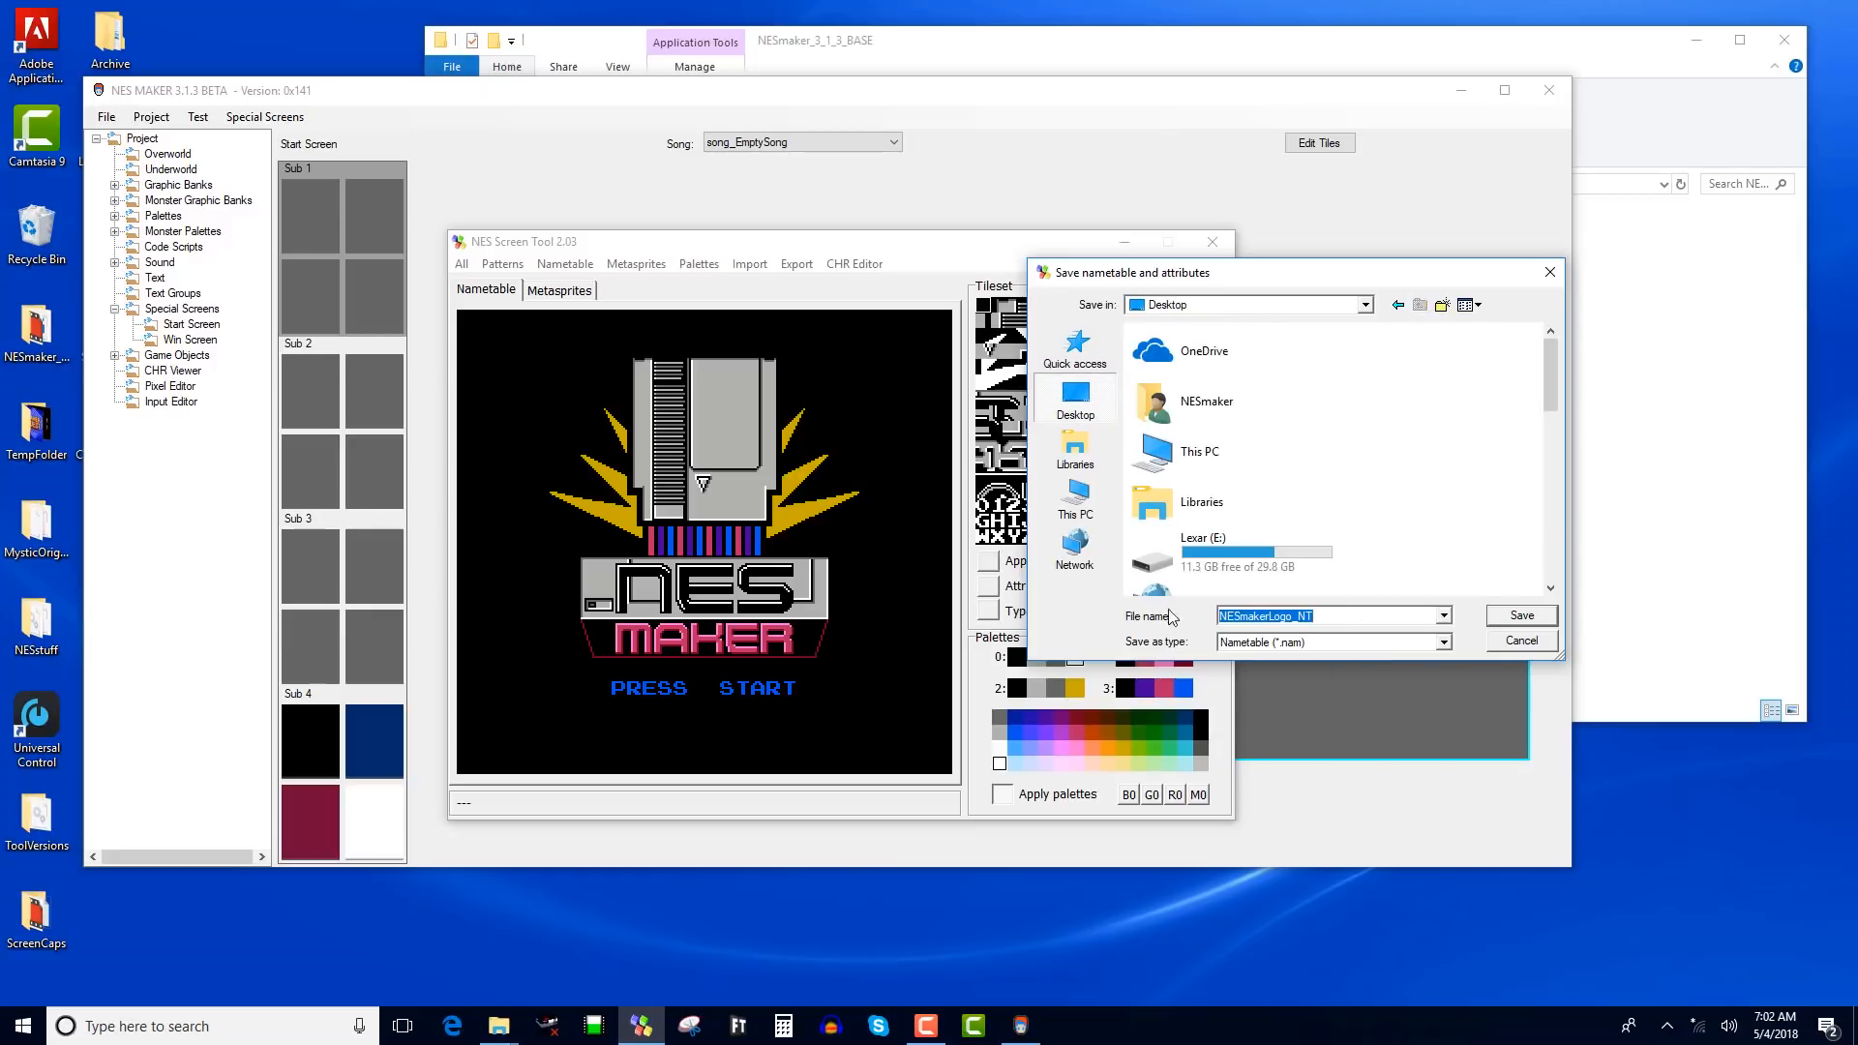
click(1319, 616)
click(1518, 616)
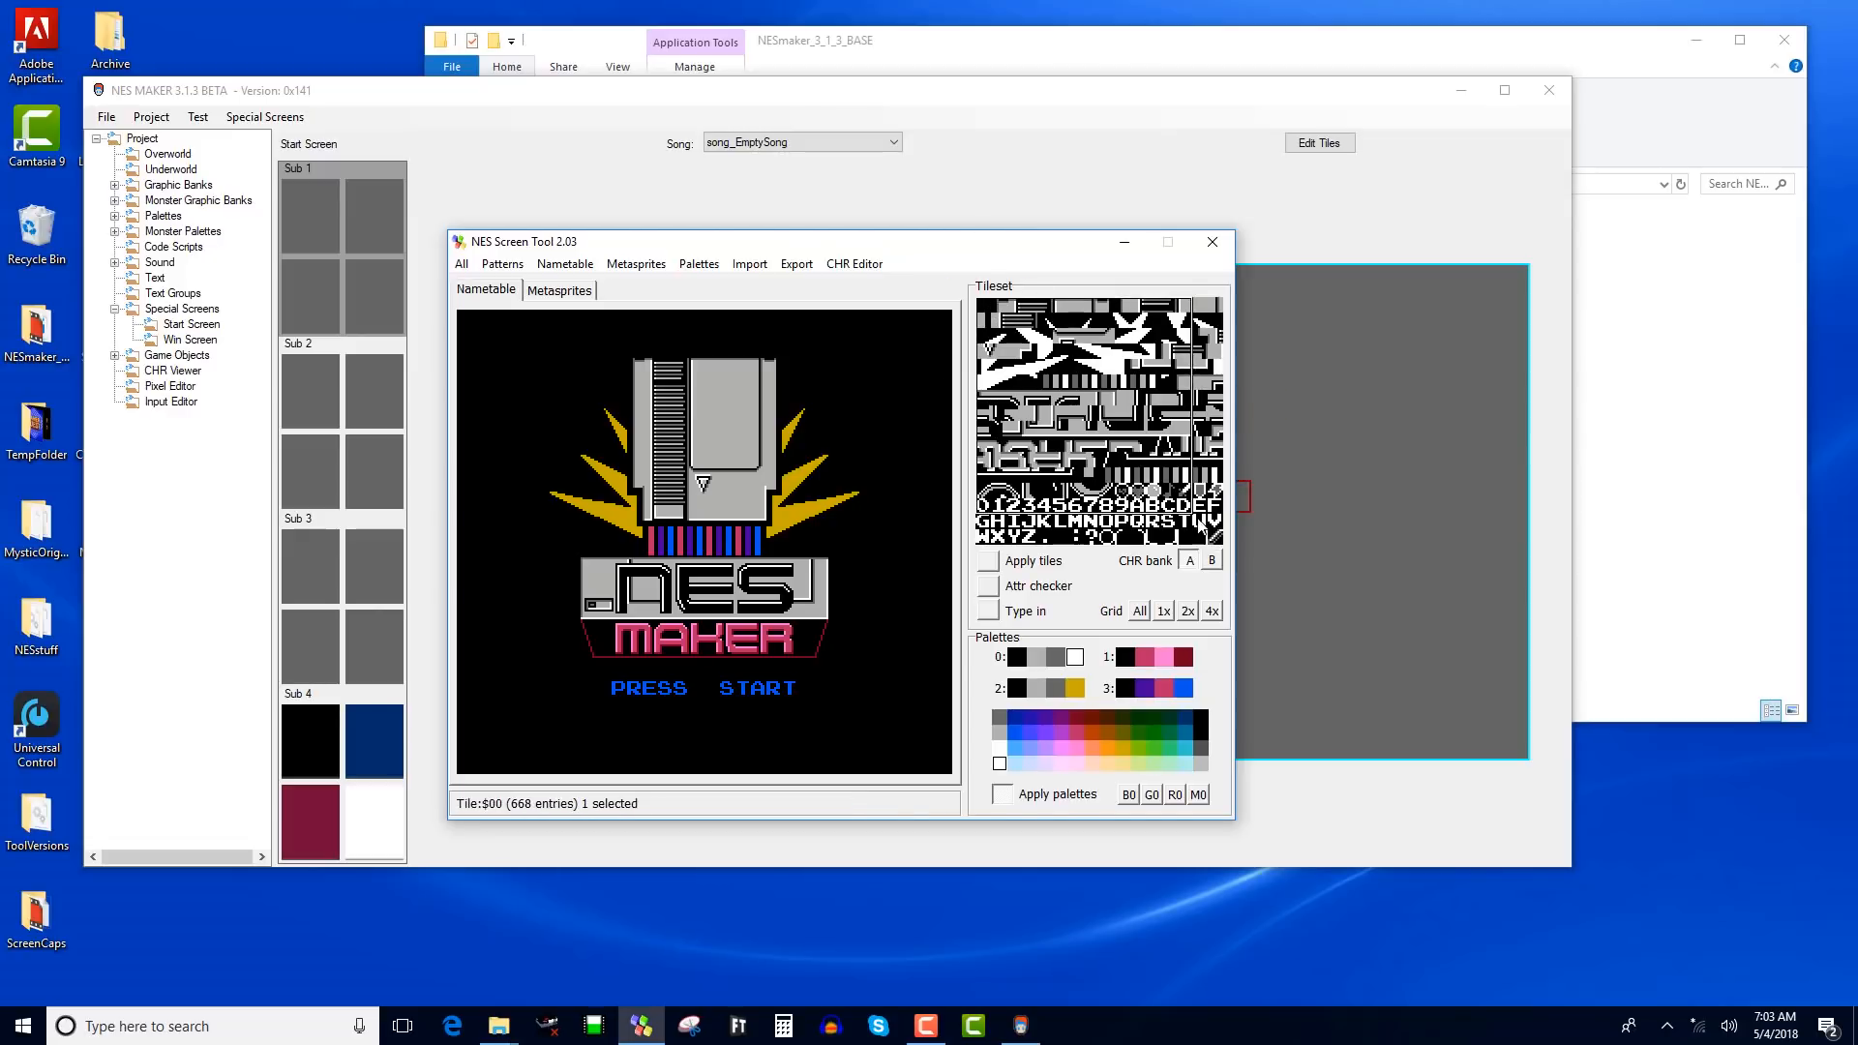
Step: Save the tileset as a CHR file named StartScreen_CHR on the Desktop
click(803, 269)
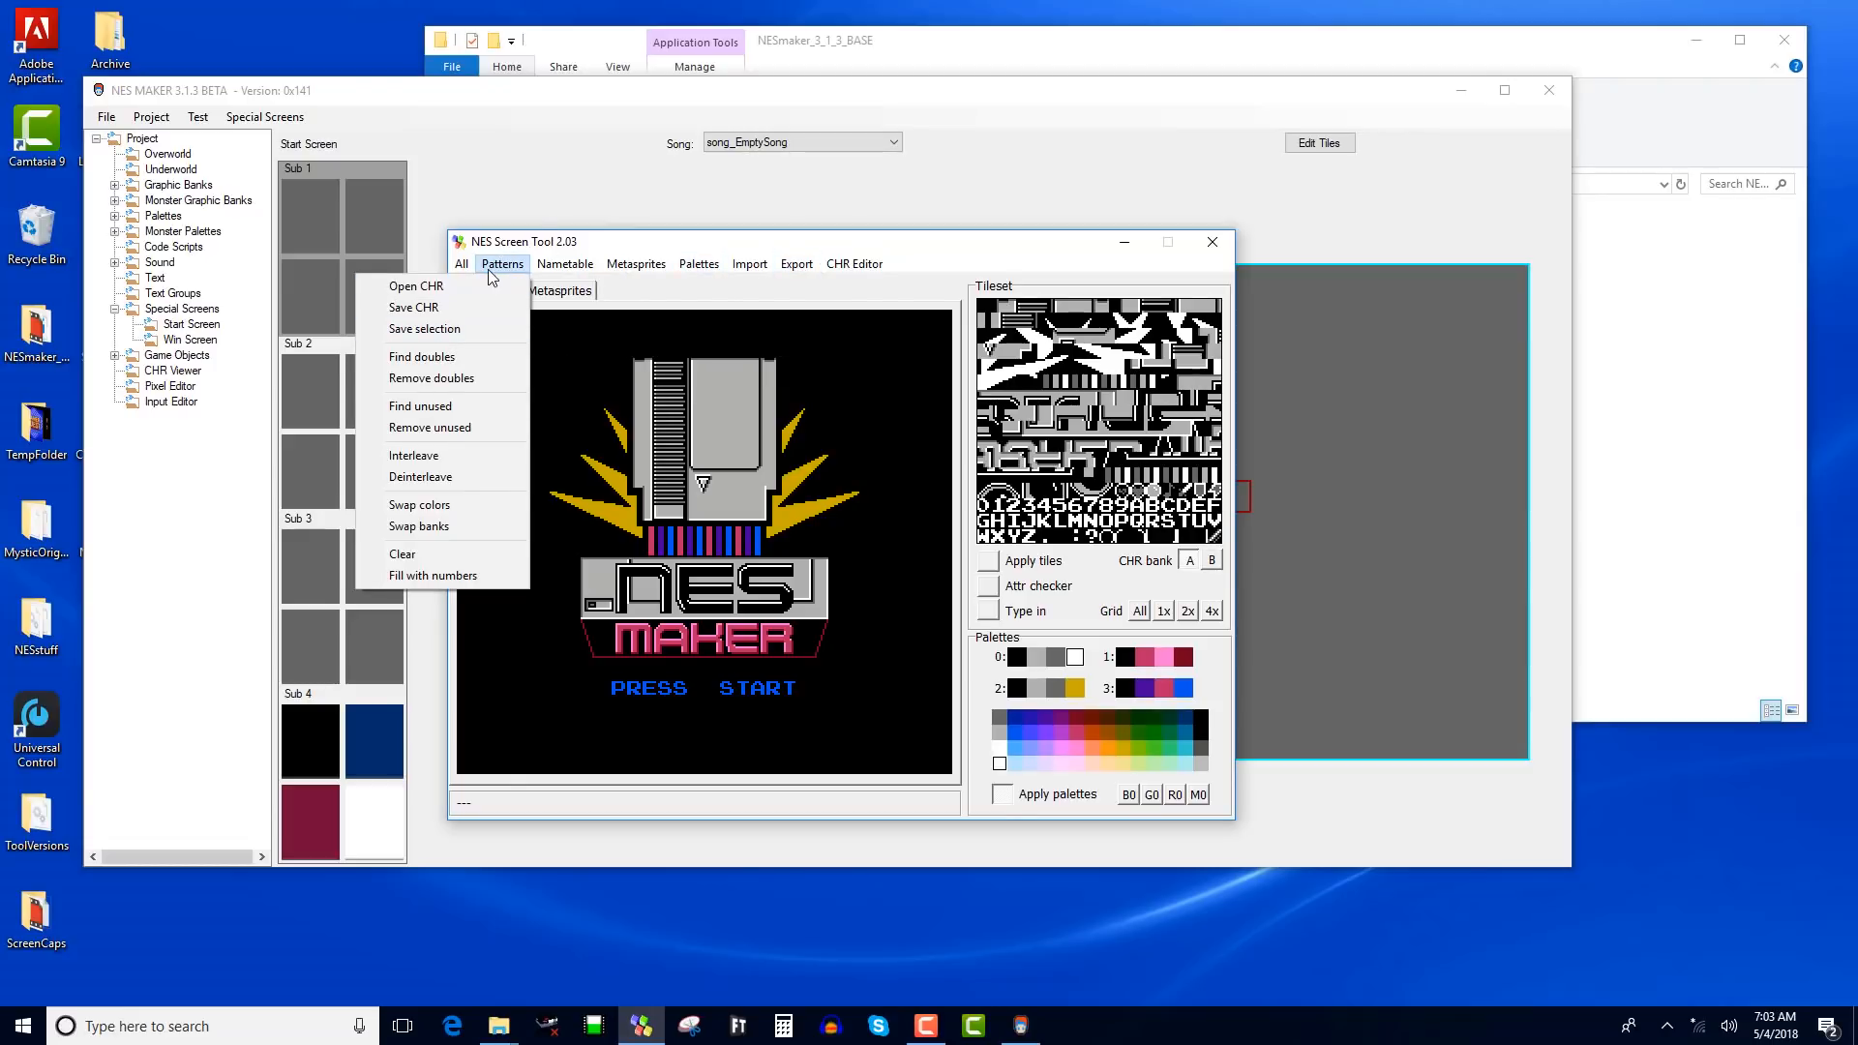
click(476, 327)
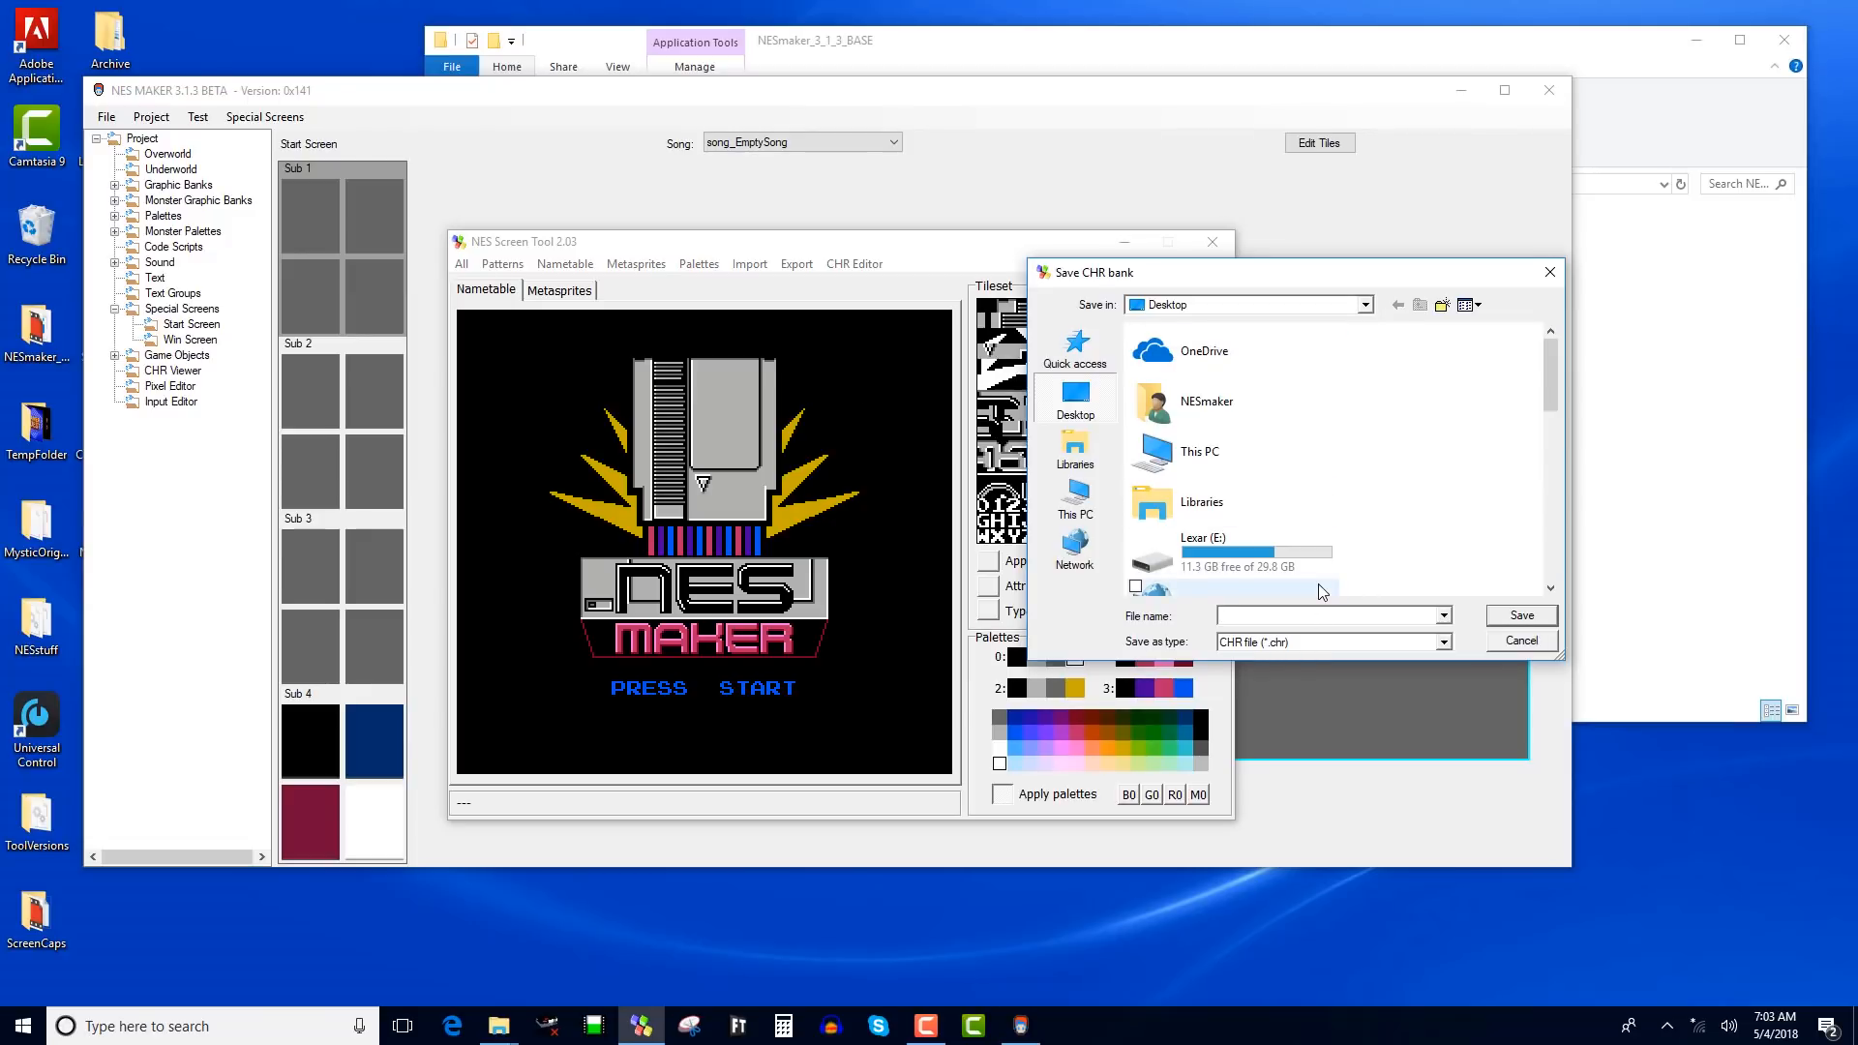
text(StartScreen_CHR)
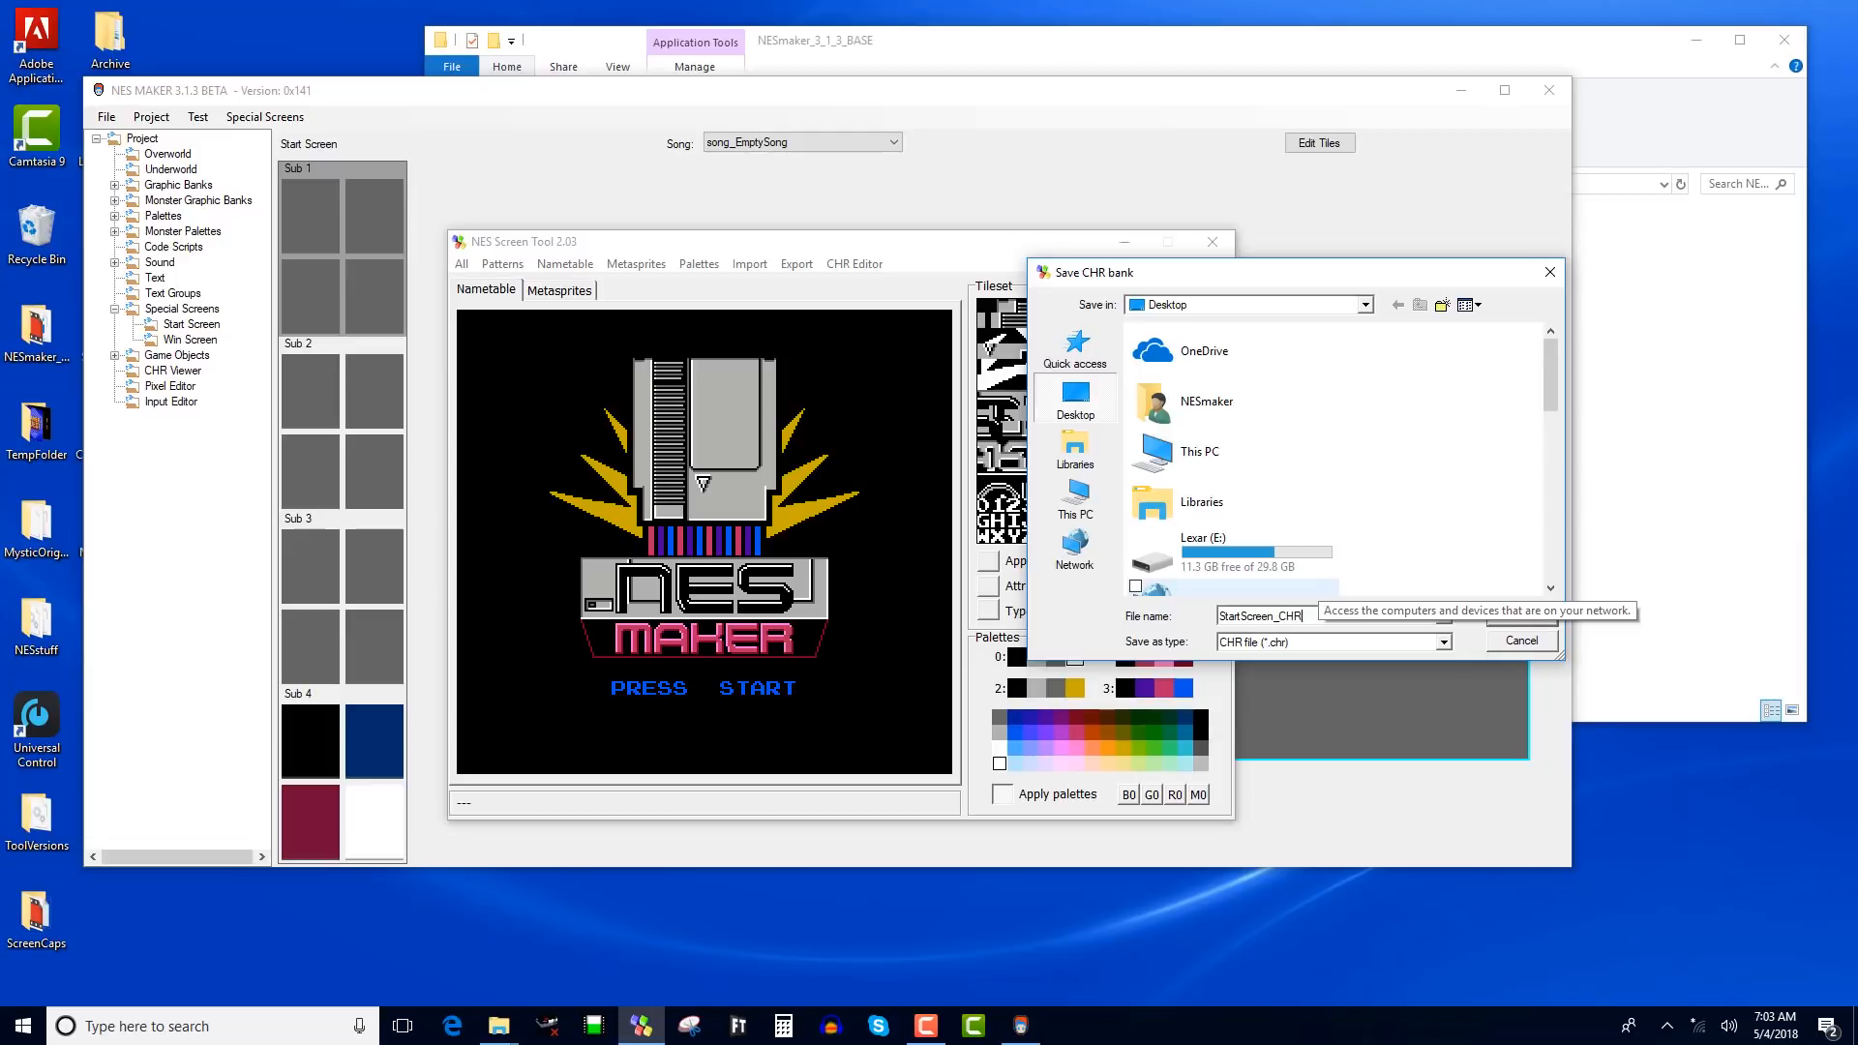
key(Return)
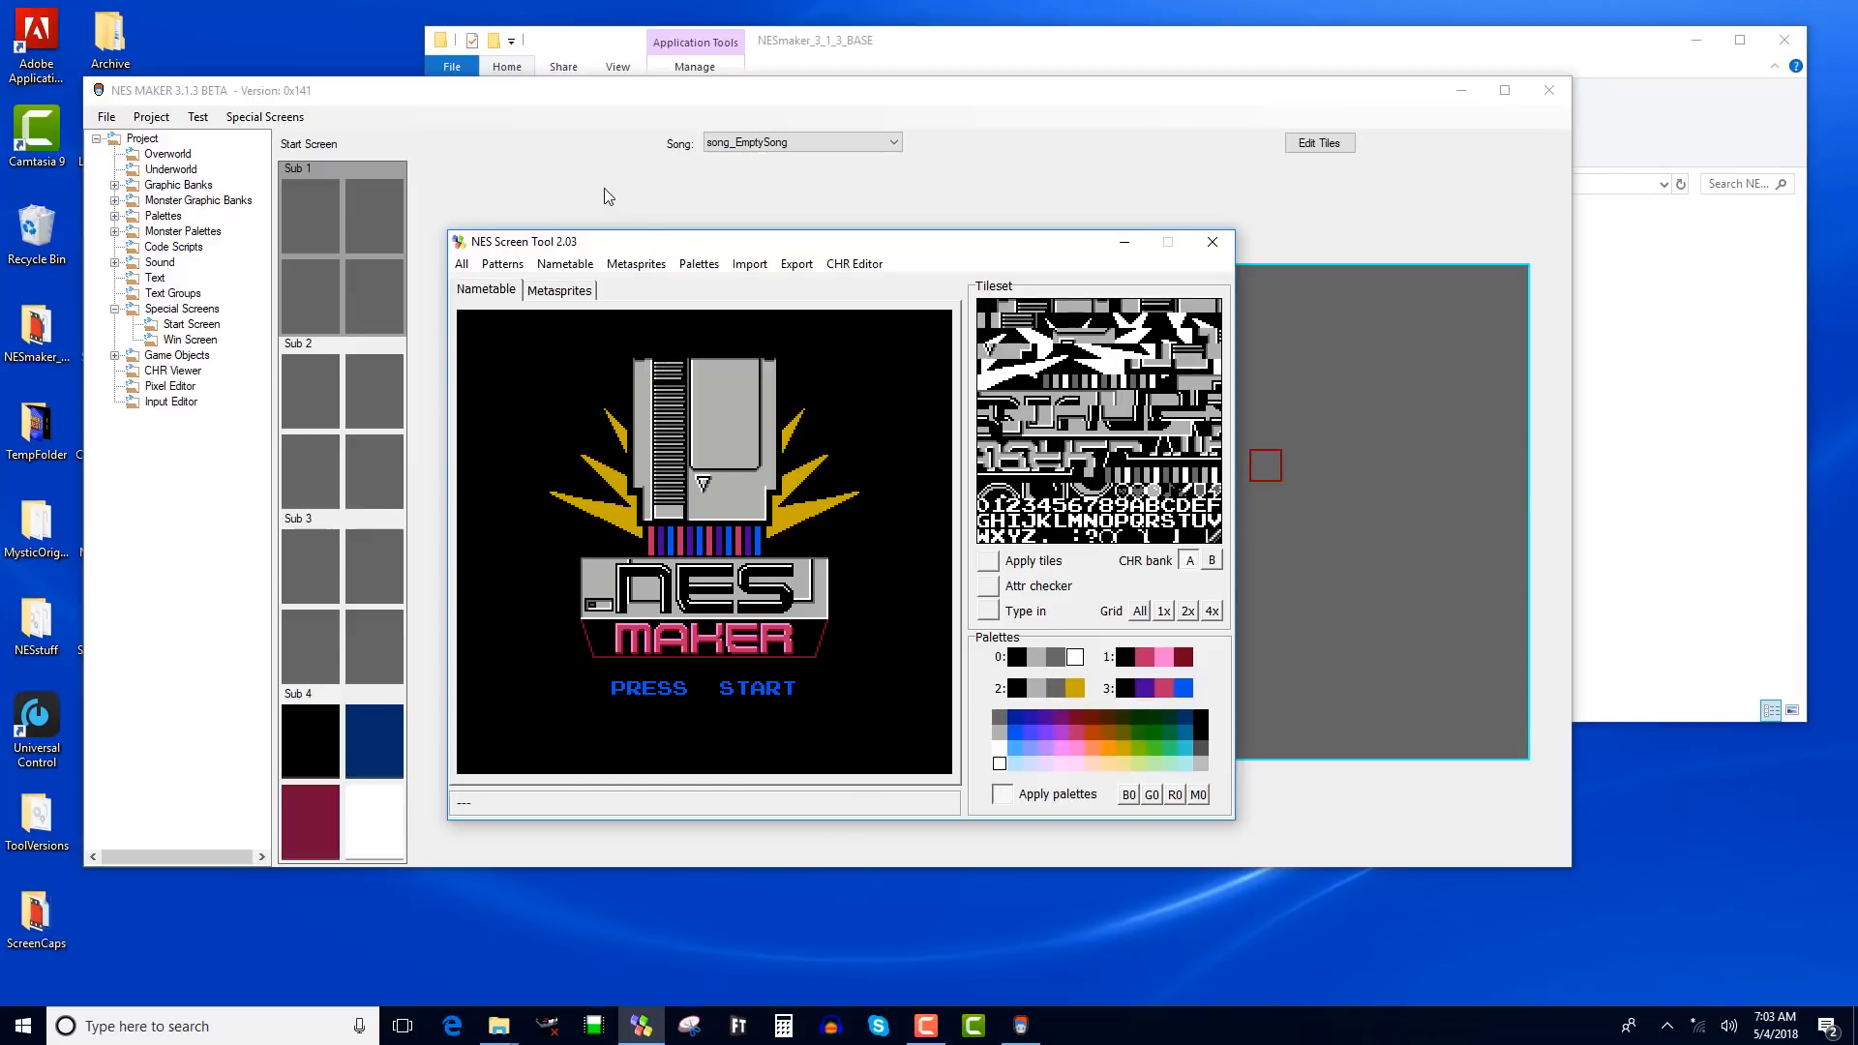
Step: Switch to NES MAKER and set the first colour of the Start Screen's Sub 1 palette to black
click(573, 148)
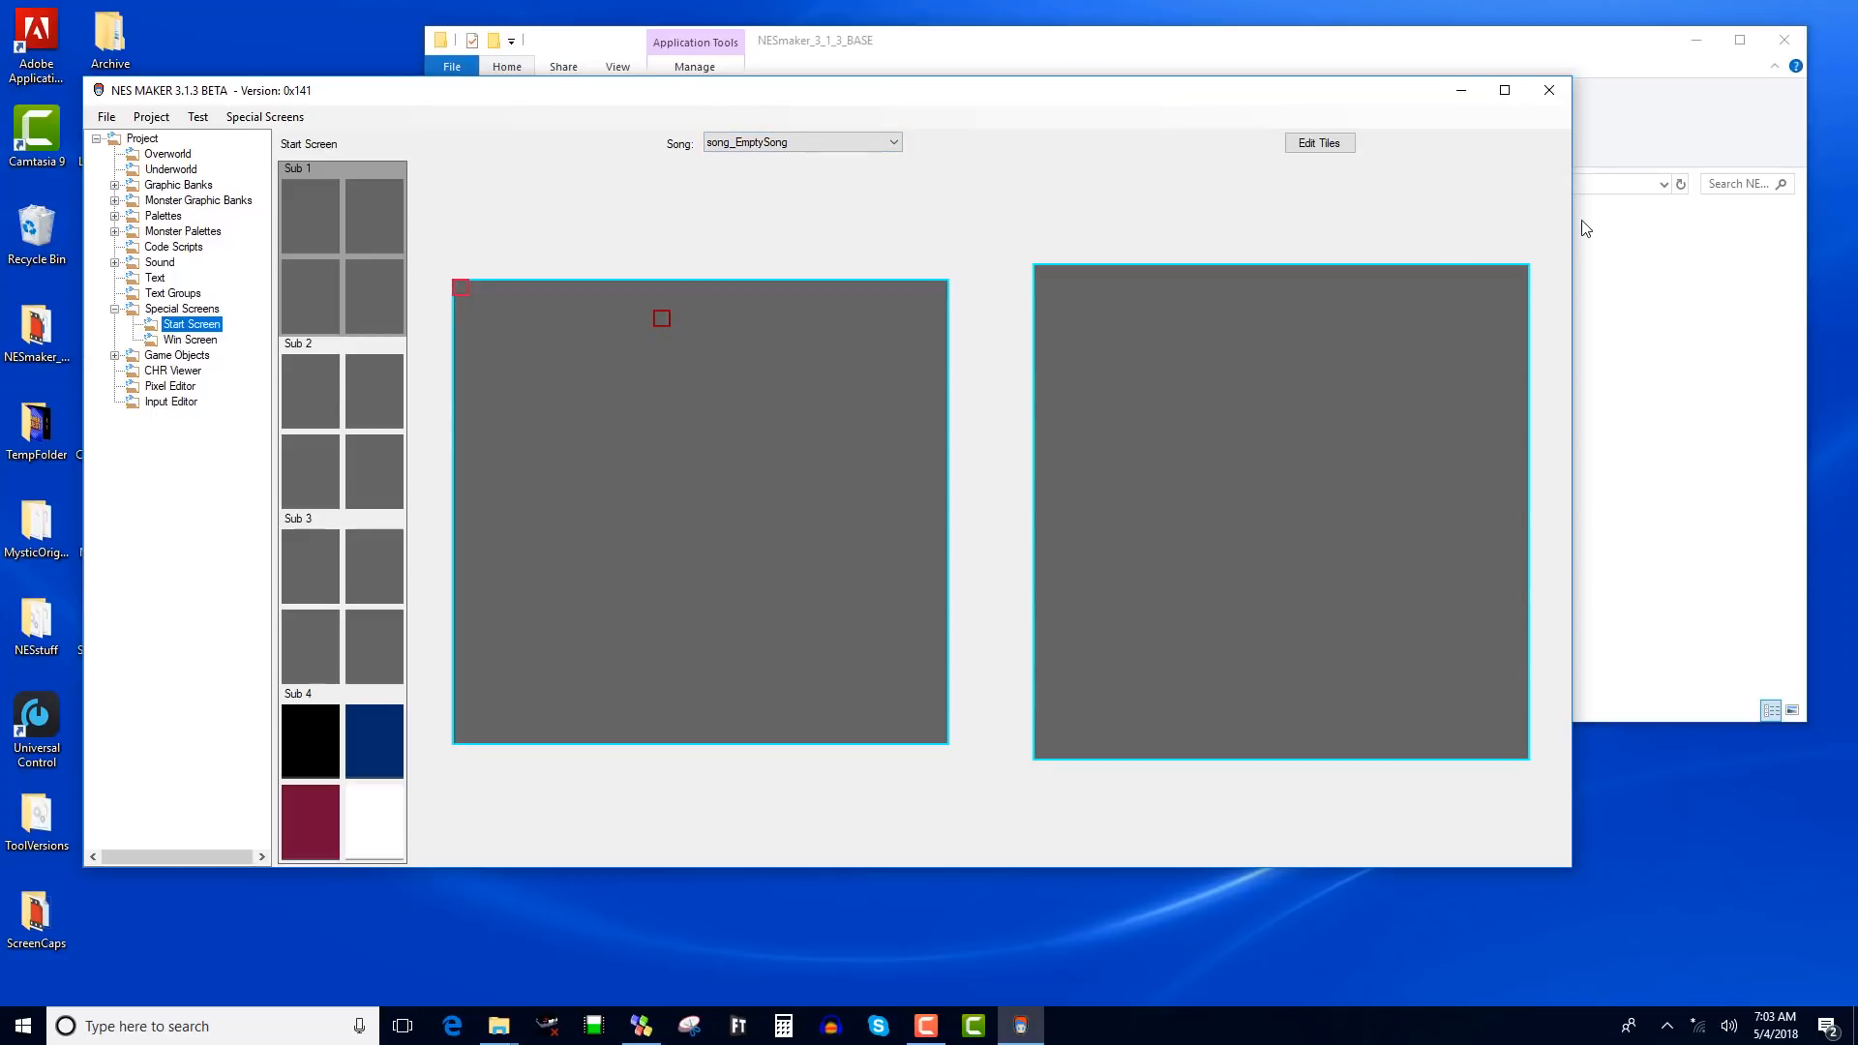
click(298, 224)
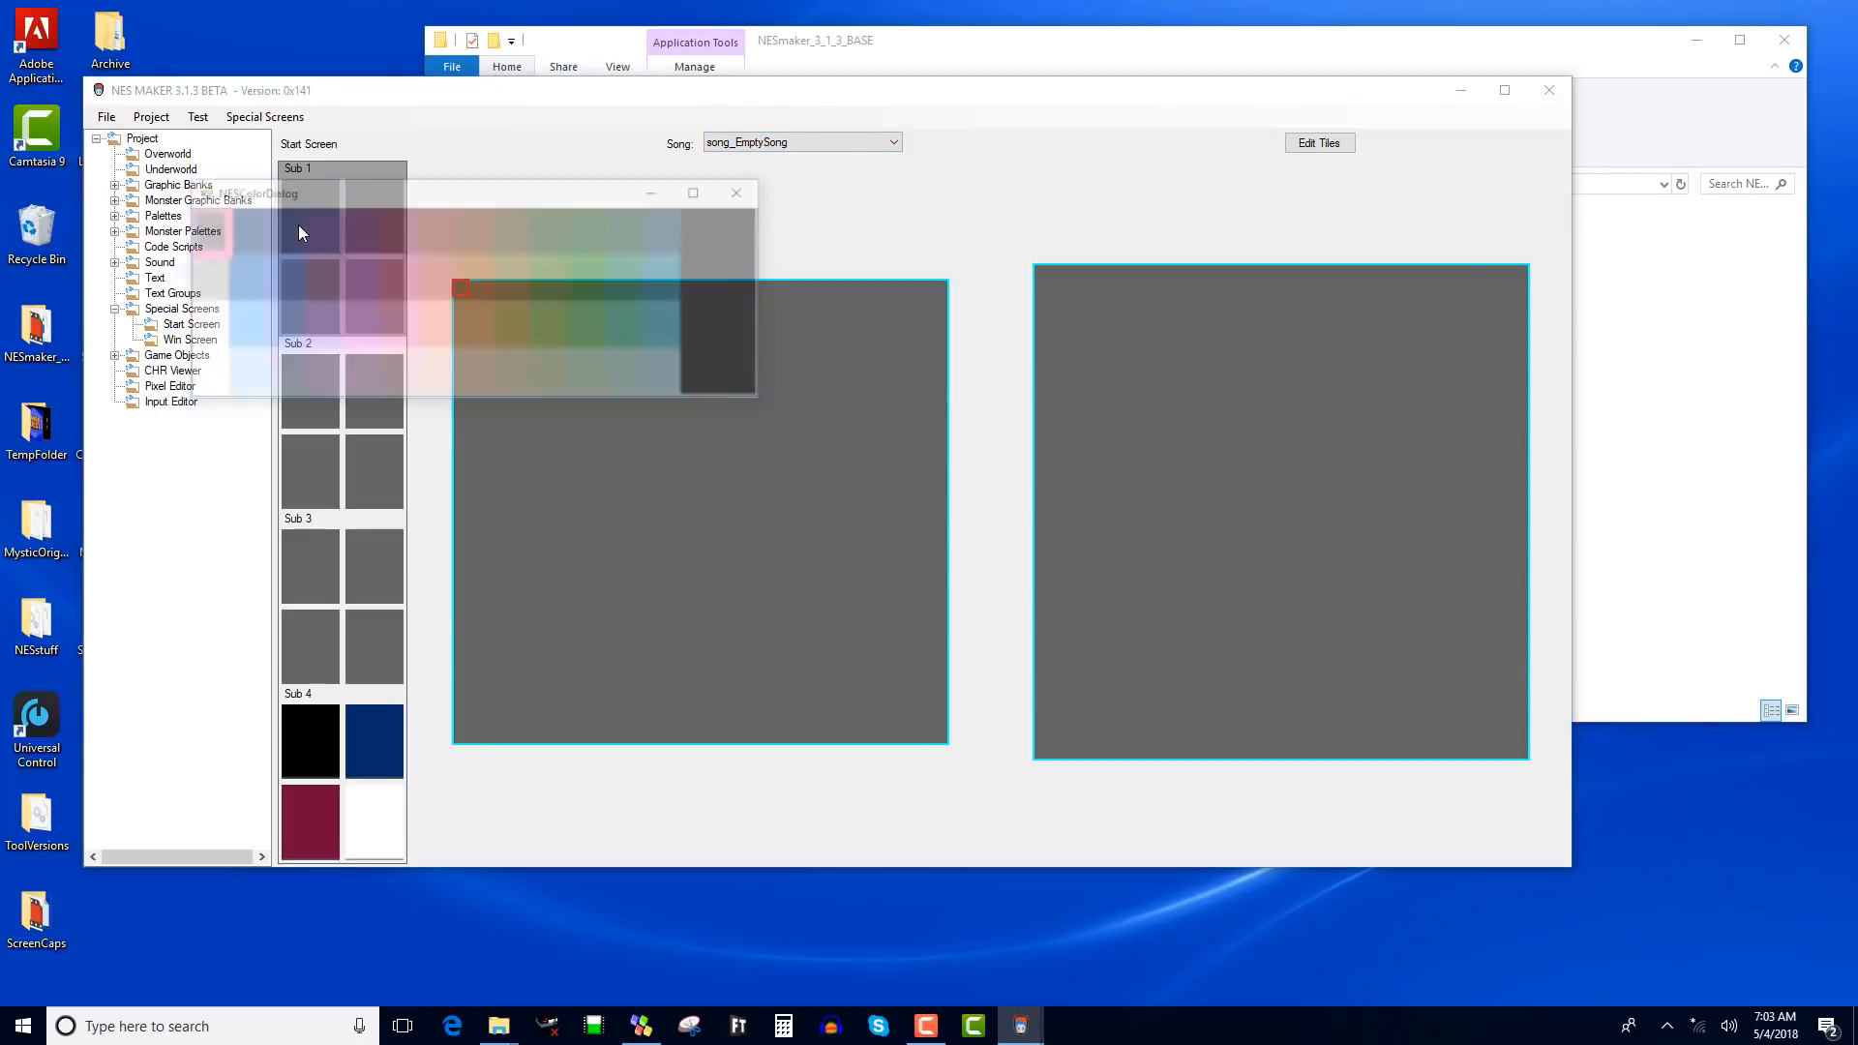
click(760, 242)
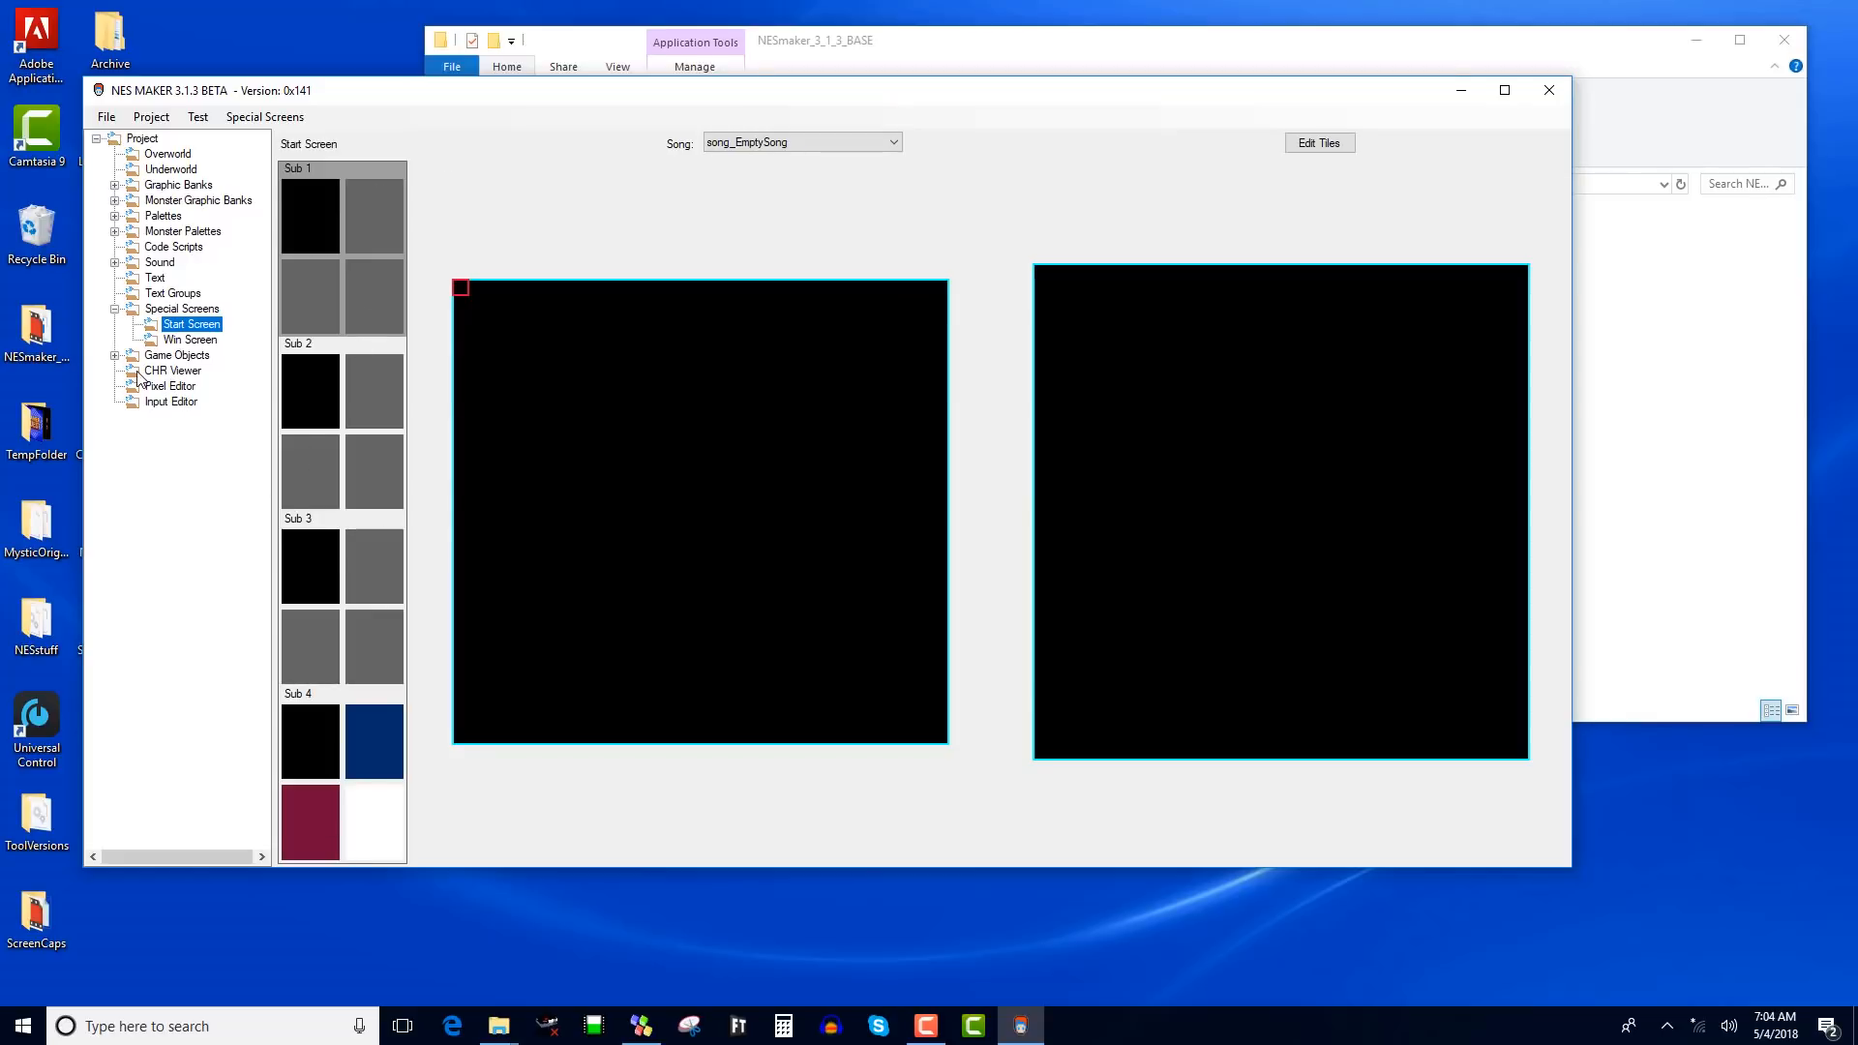
Step: Load the StartScreen_CHR file from the Desktop into the CHR Viewer
click(166, 371)
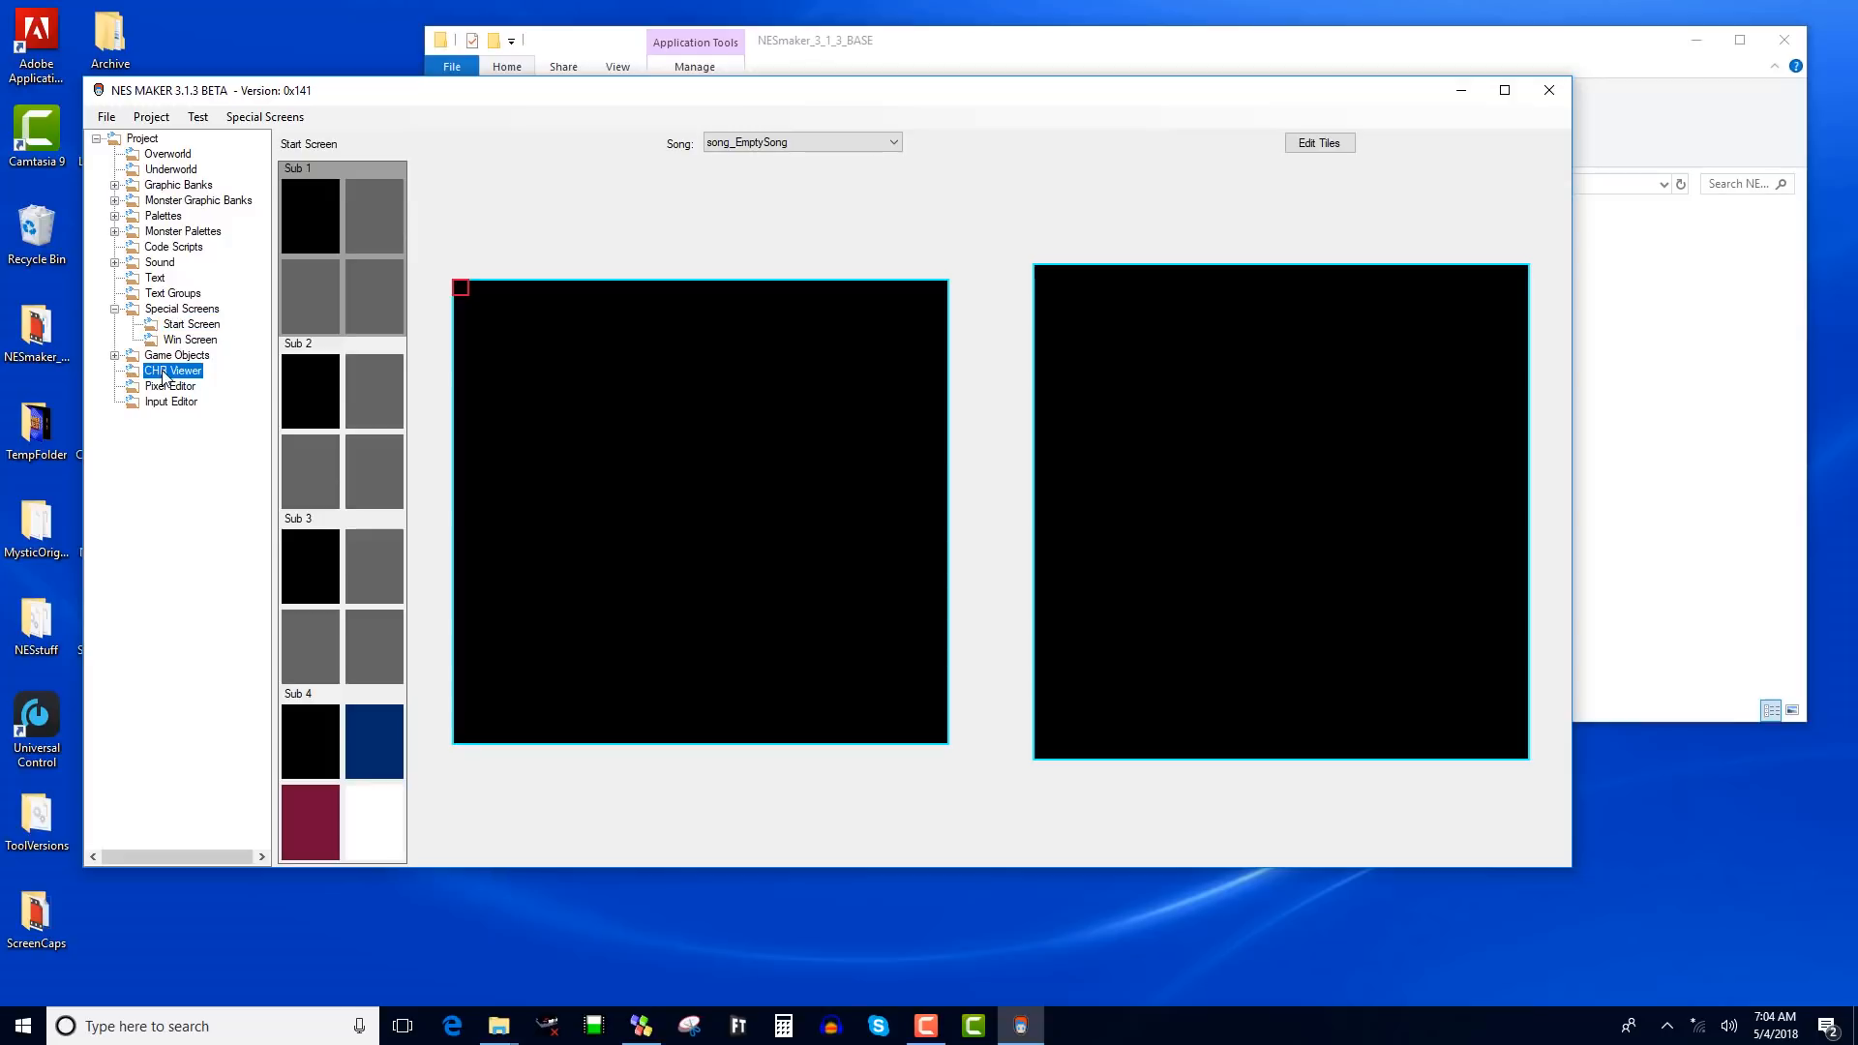
click(470, 145)
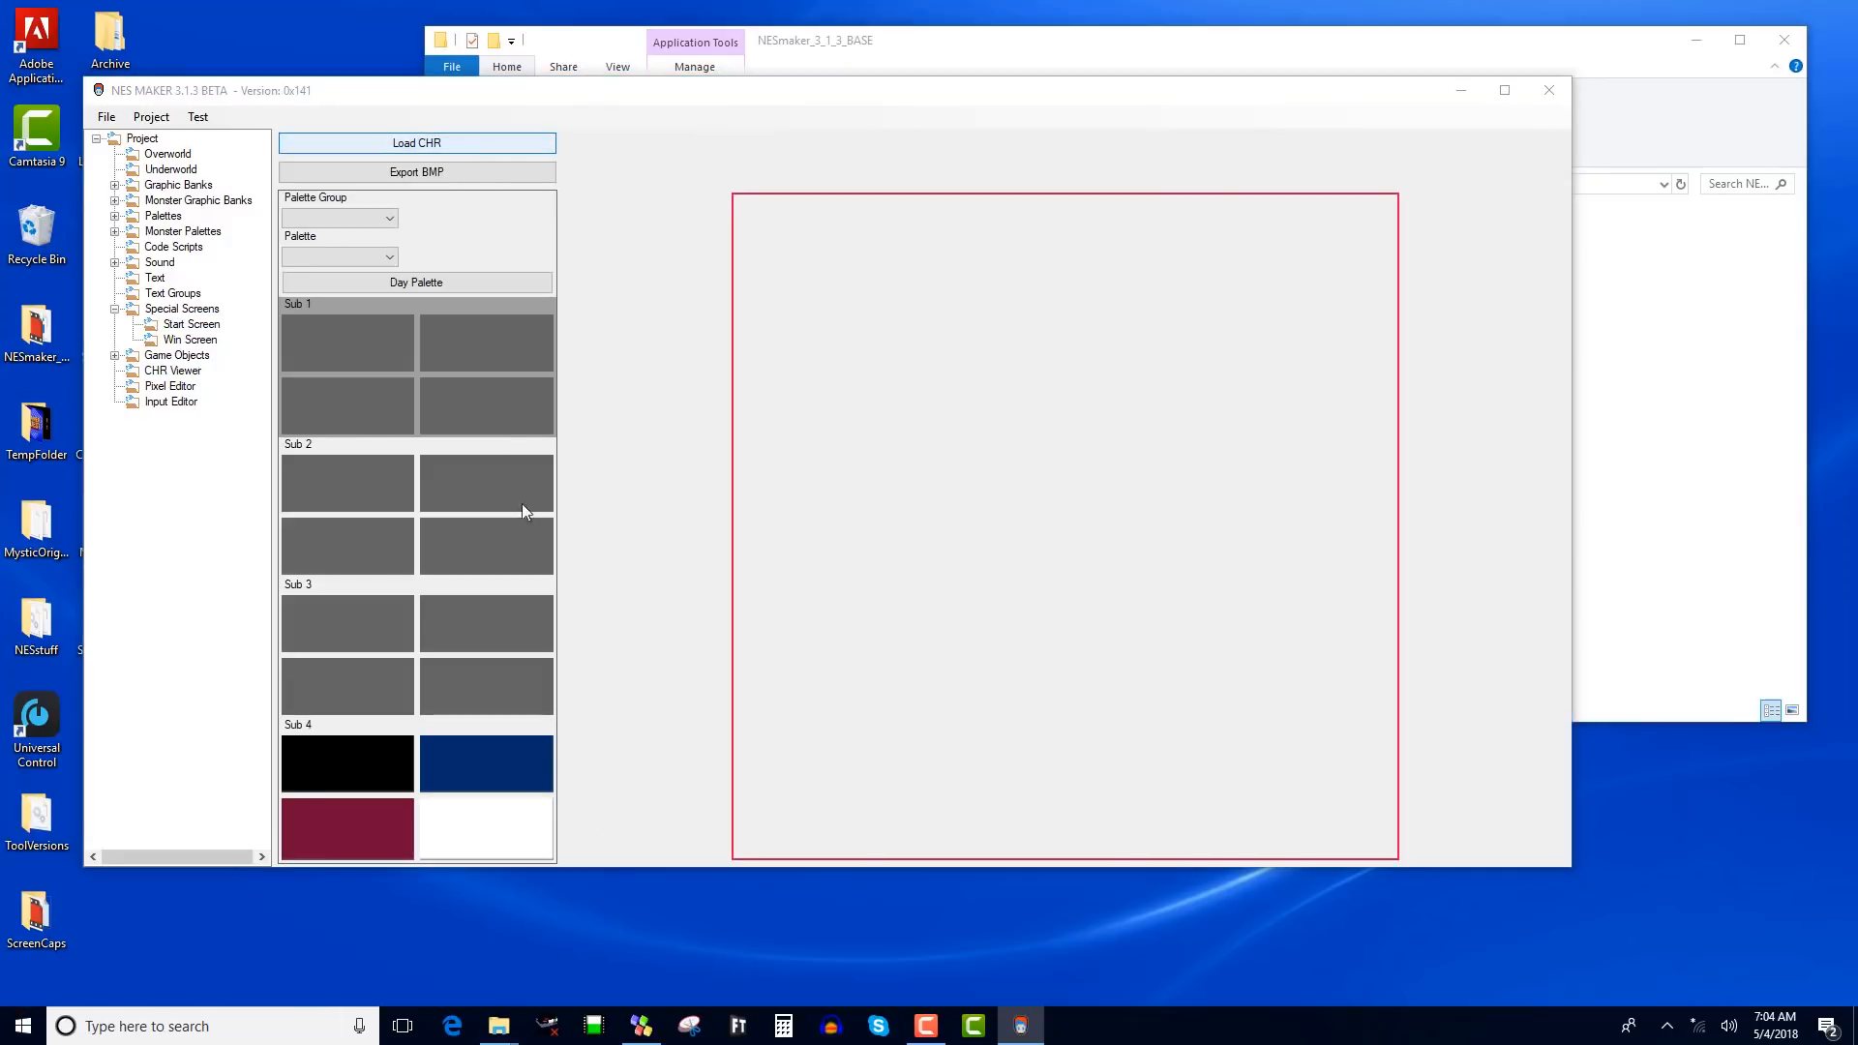
drag(589, 130, 1173, 331)
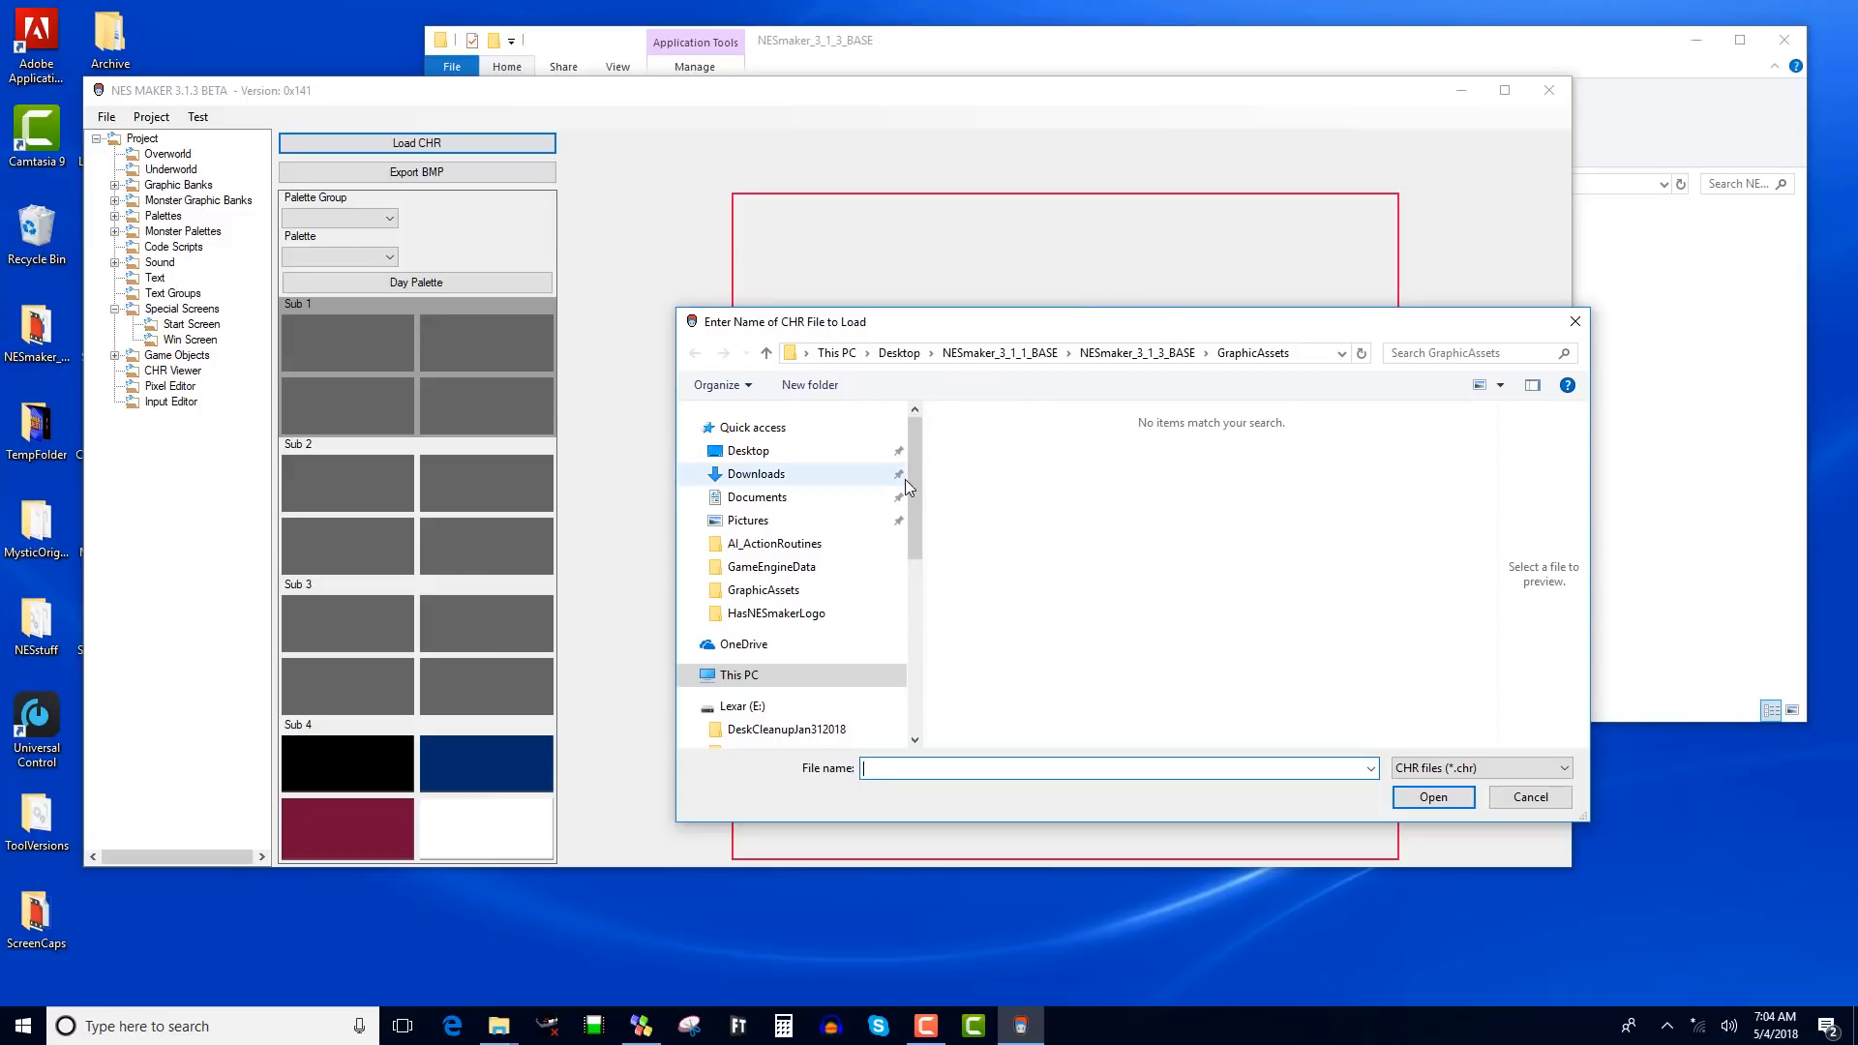
drag(908, 484, 924, 441)
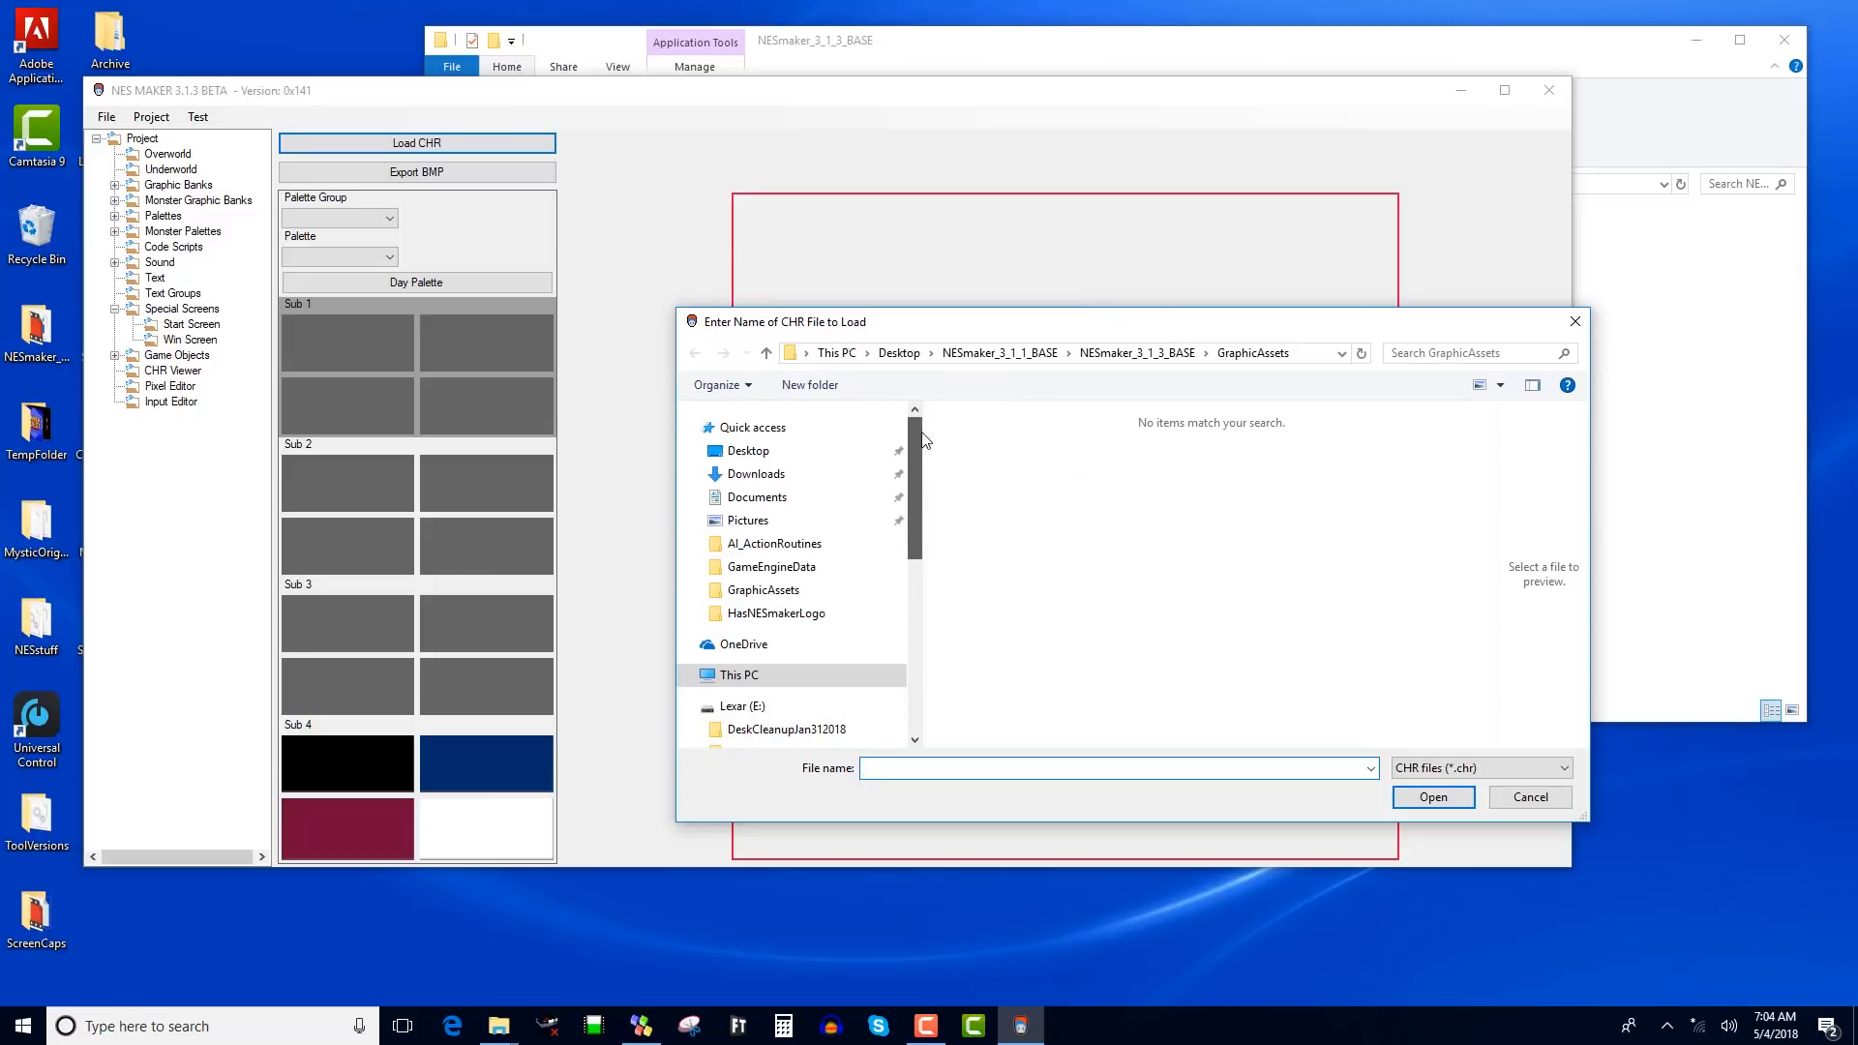
click(738, 450)
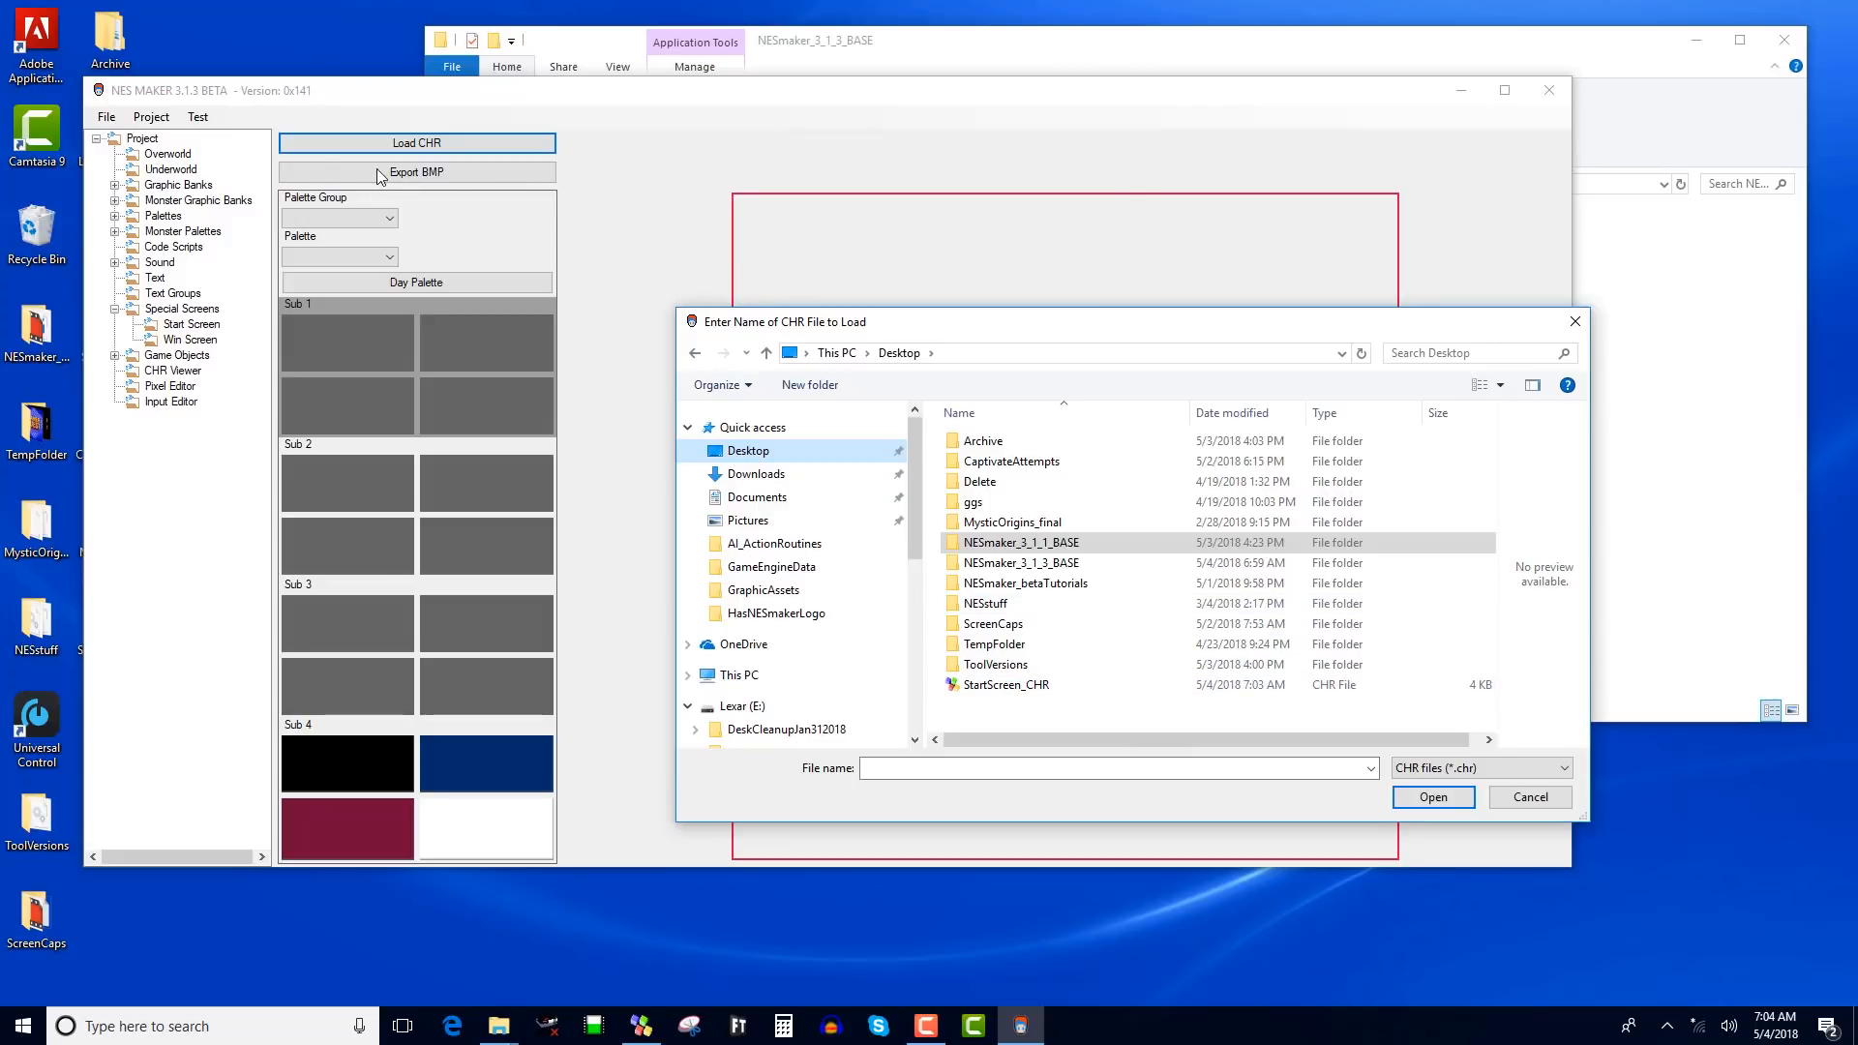
click(1006, 685)
click(1442, 798)
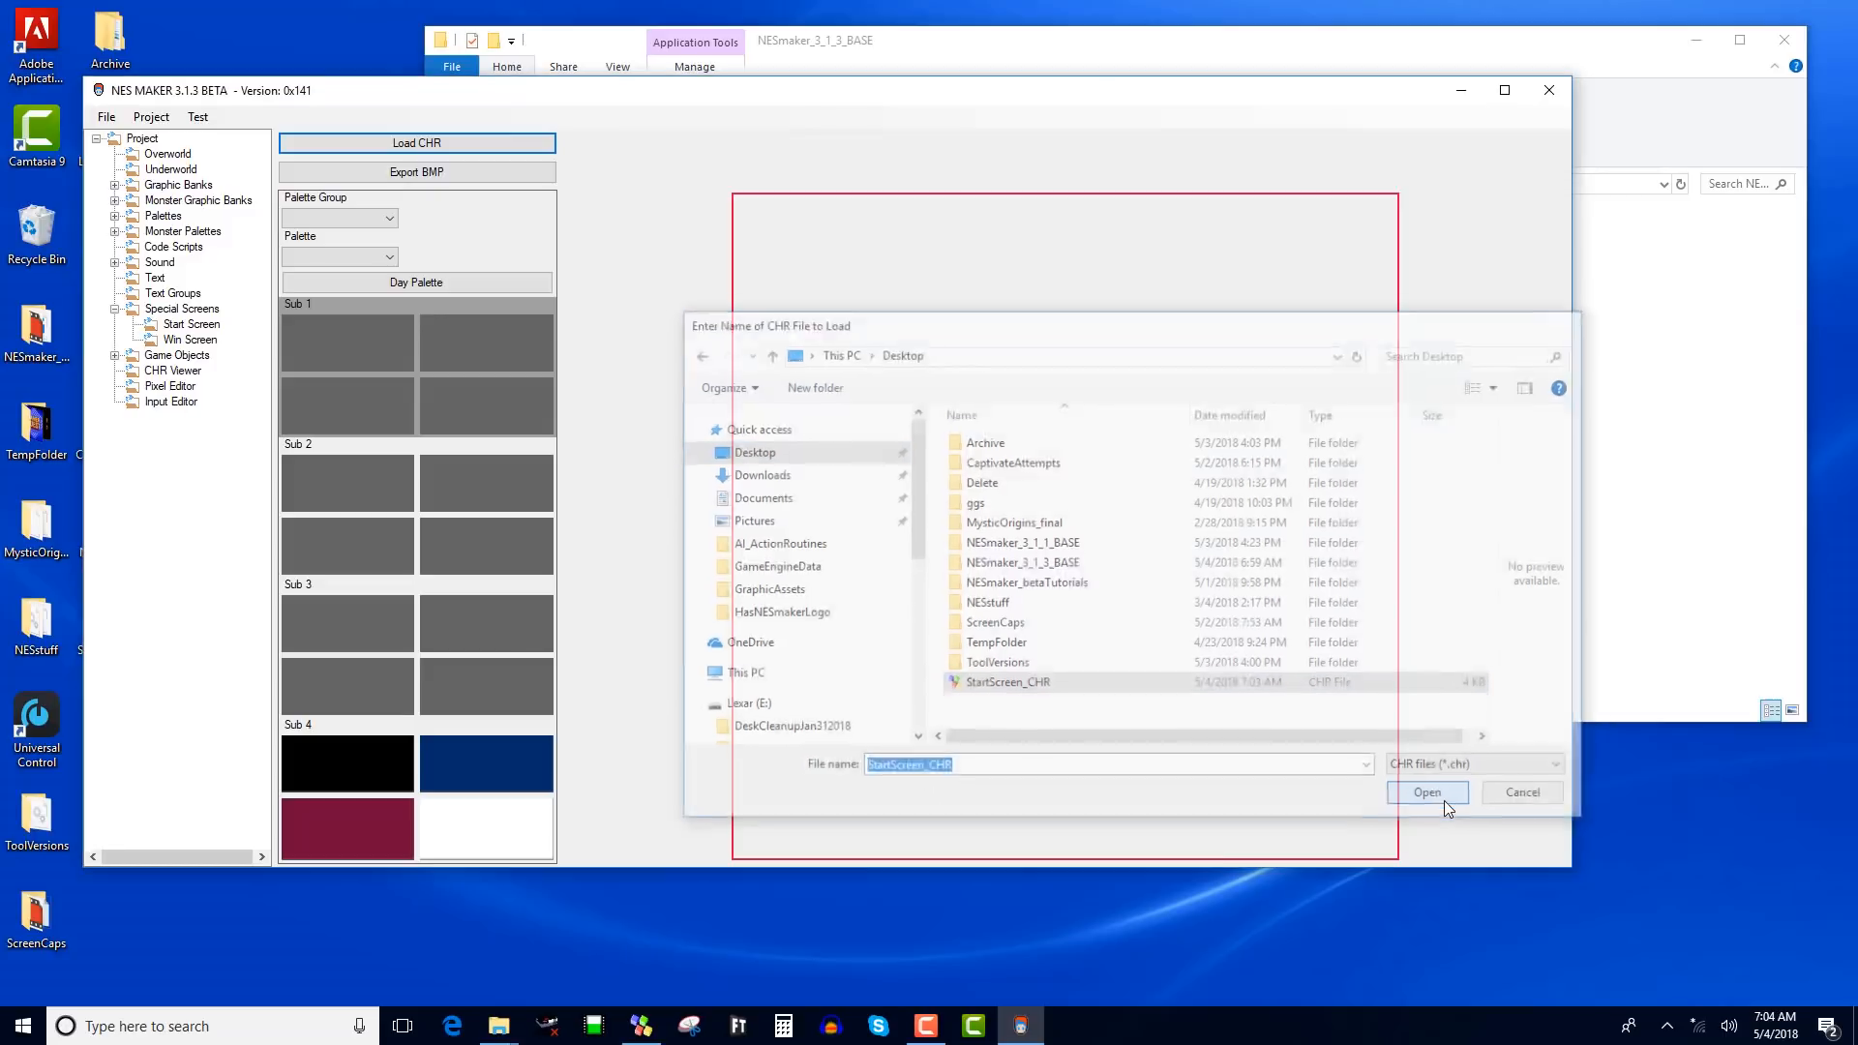
Step: Set the first colour of the CHR Viewer's Sub 1 palette to black and its third colour to light grey
click(323, 339)
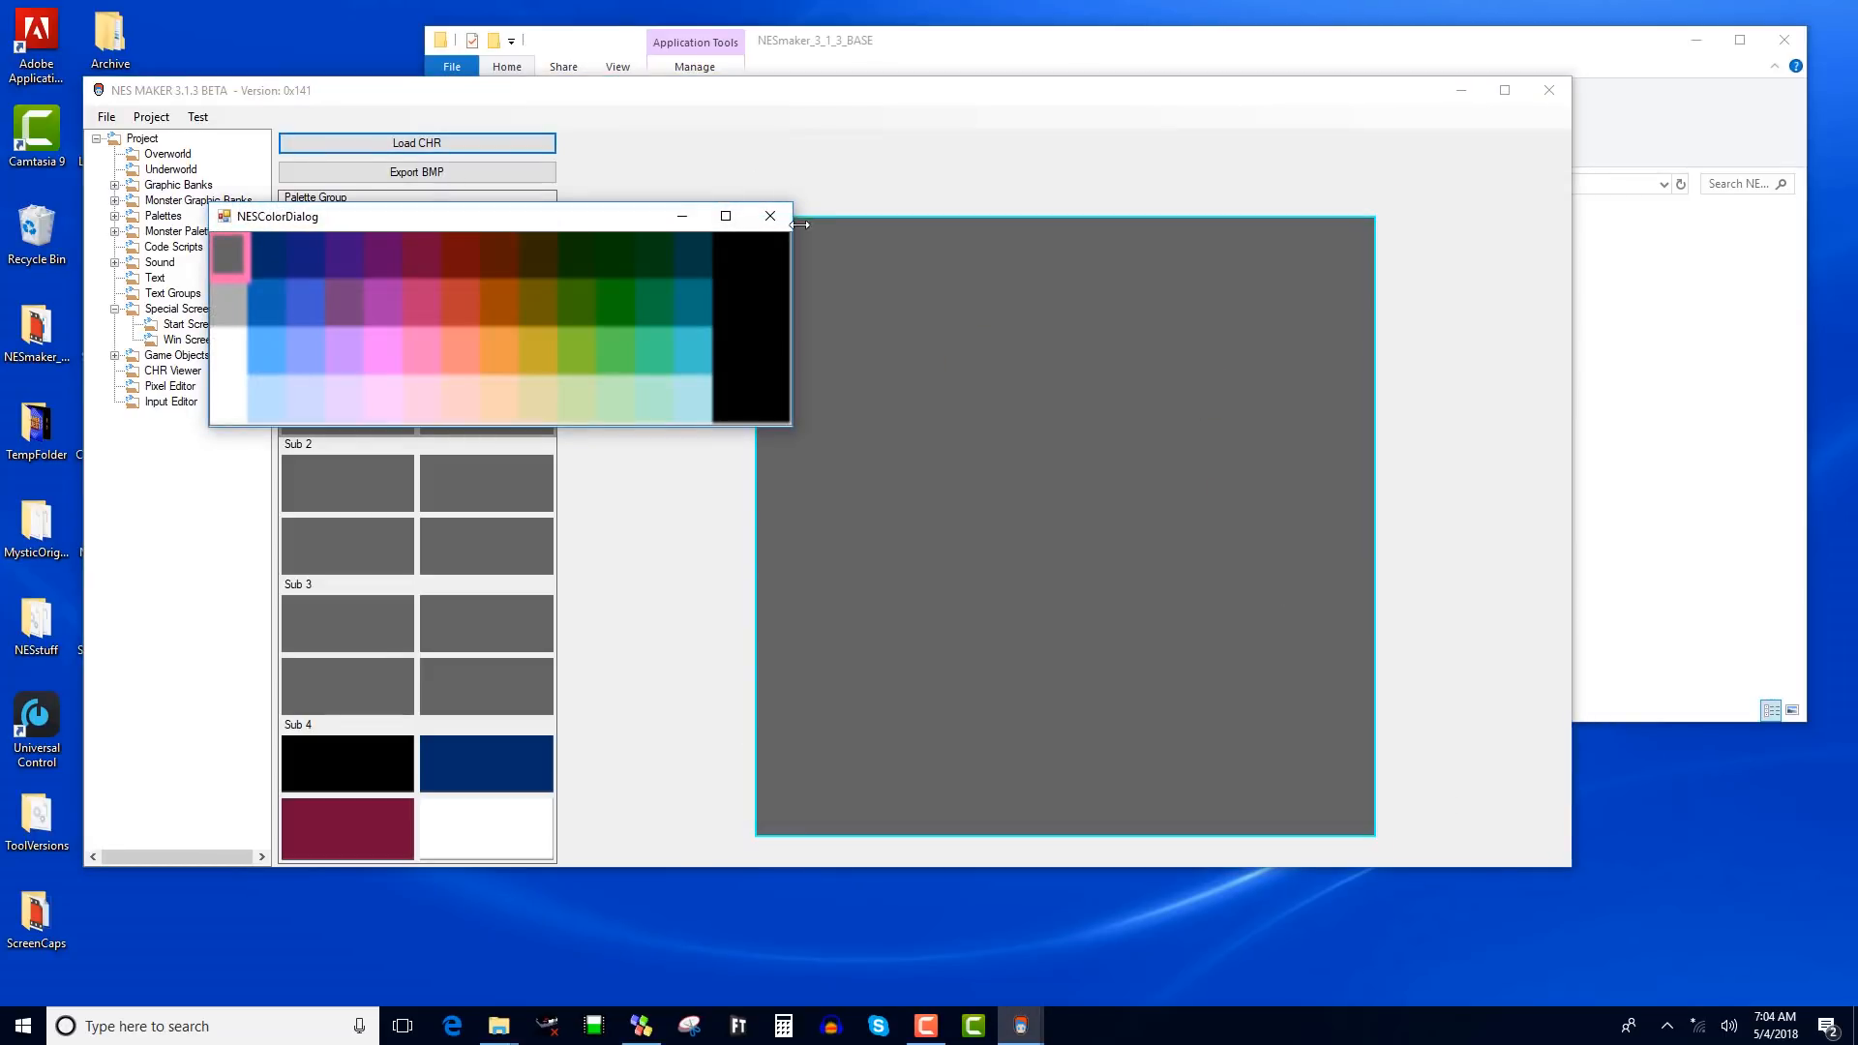
click(780, 265)
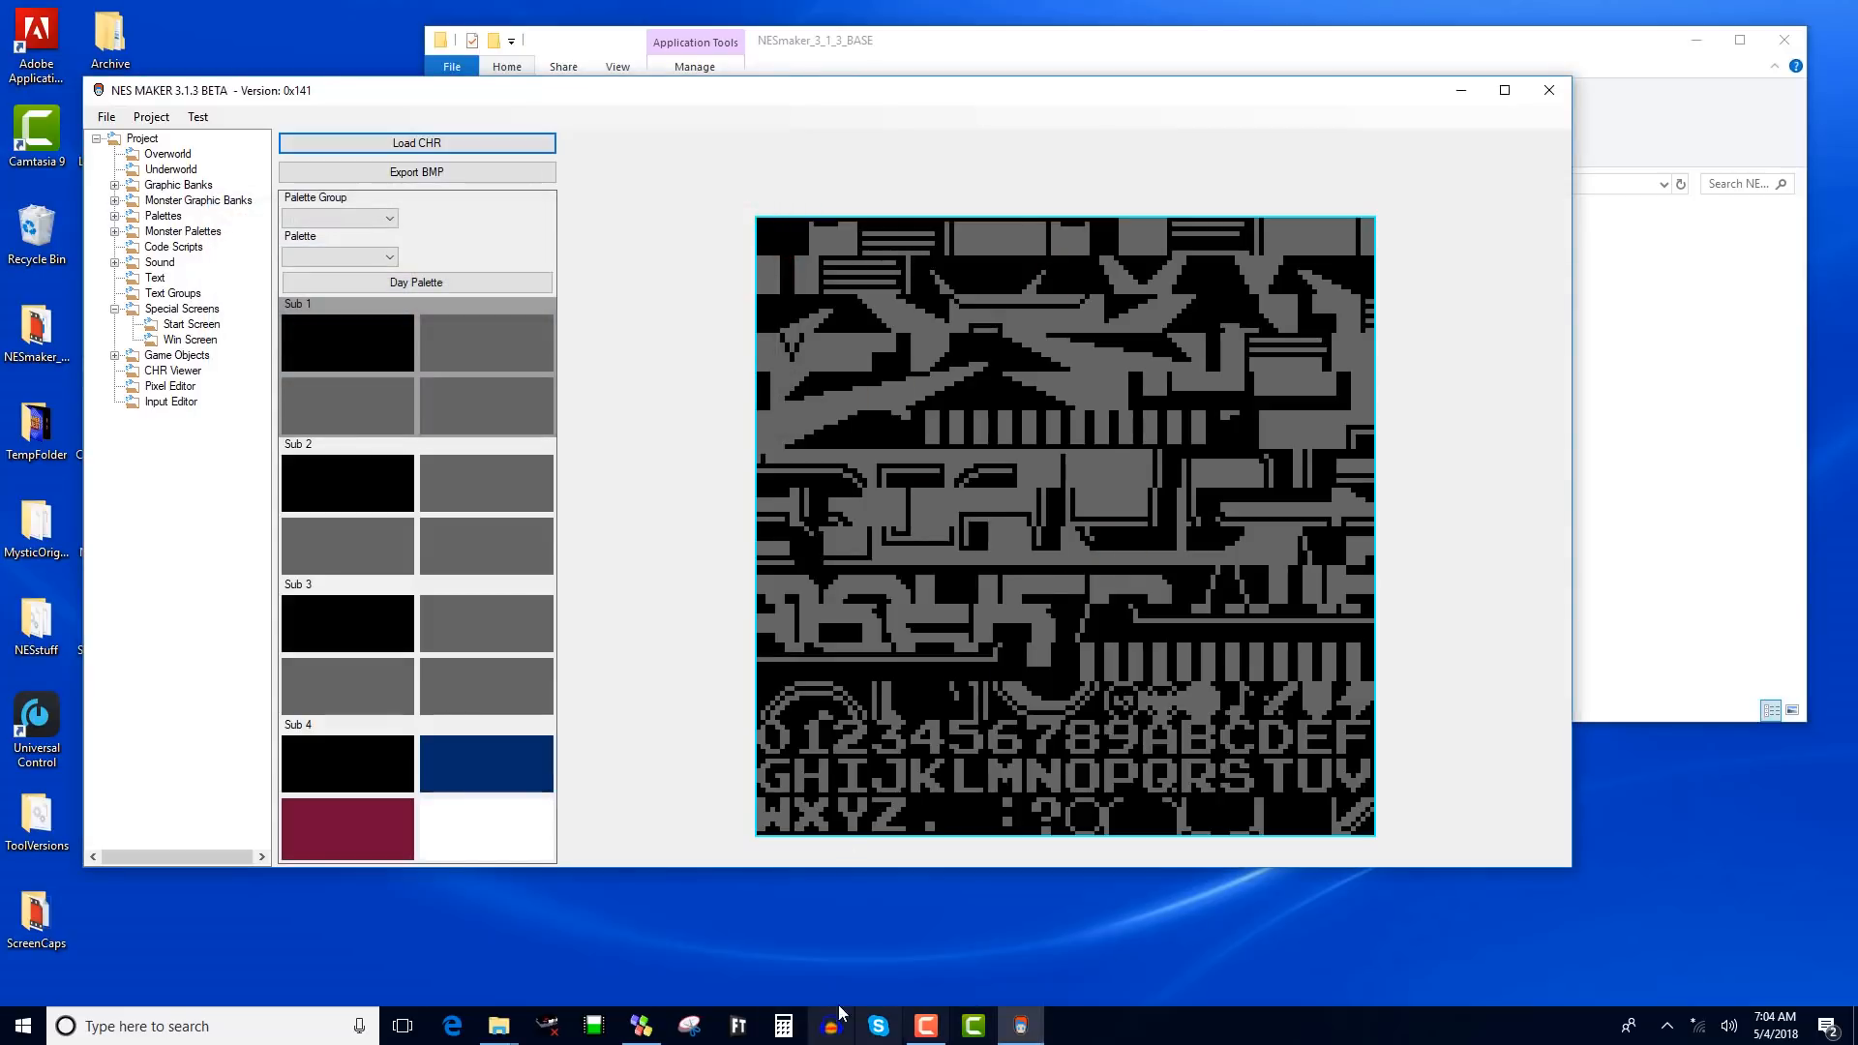
click(654, 1029)
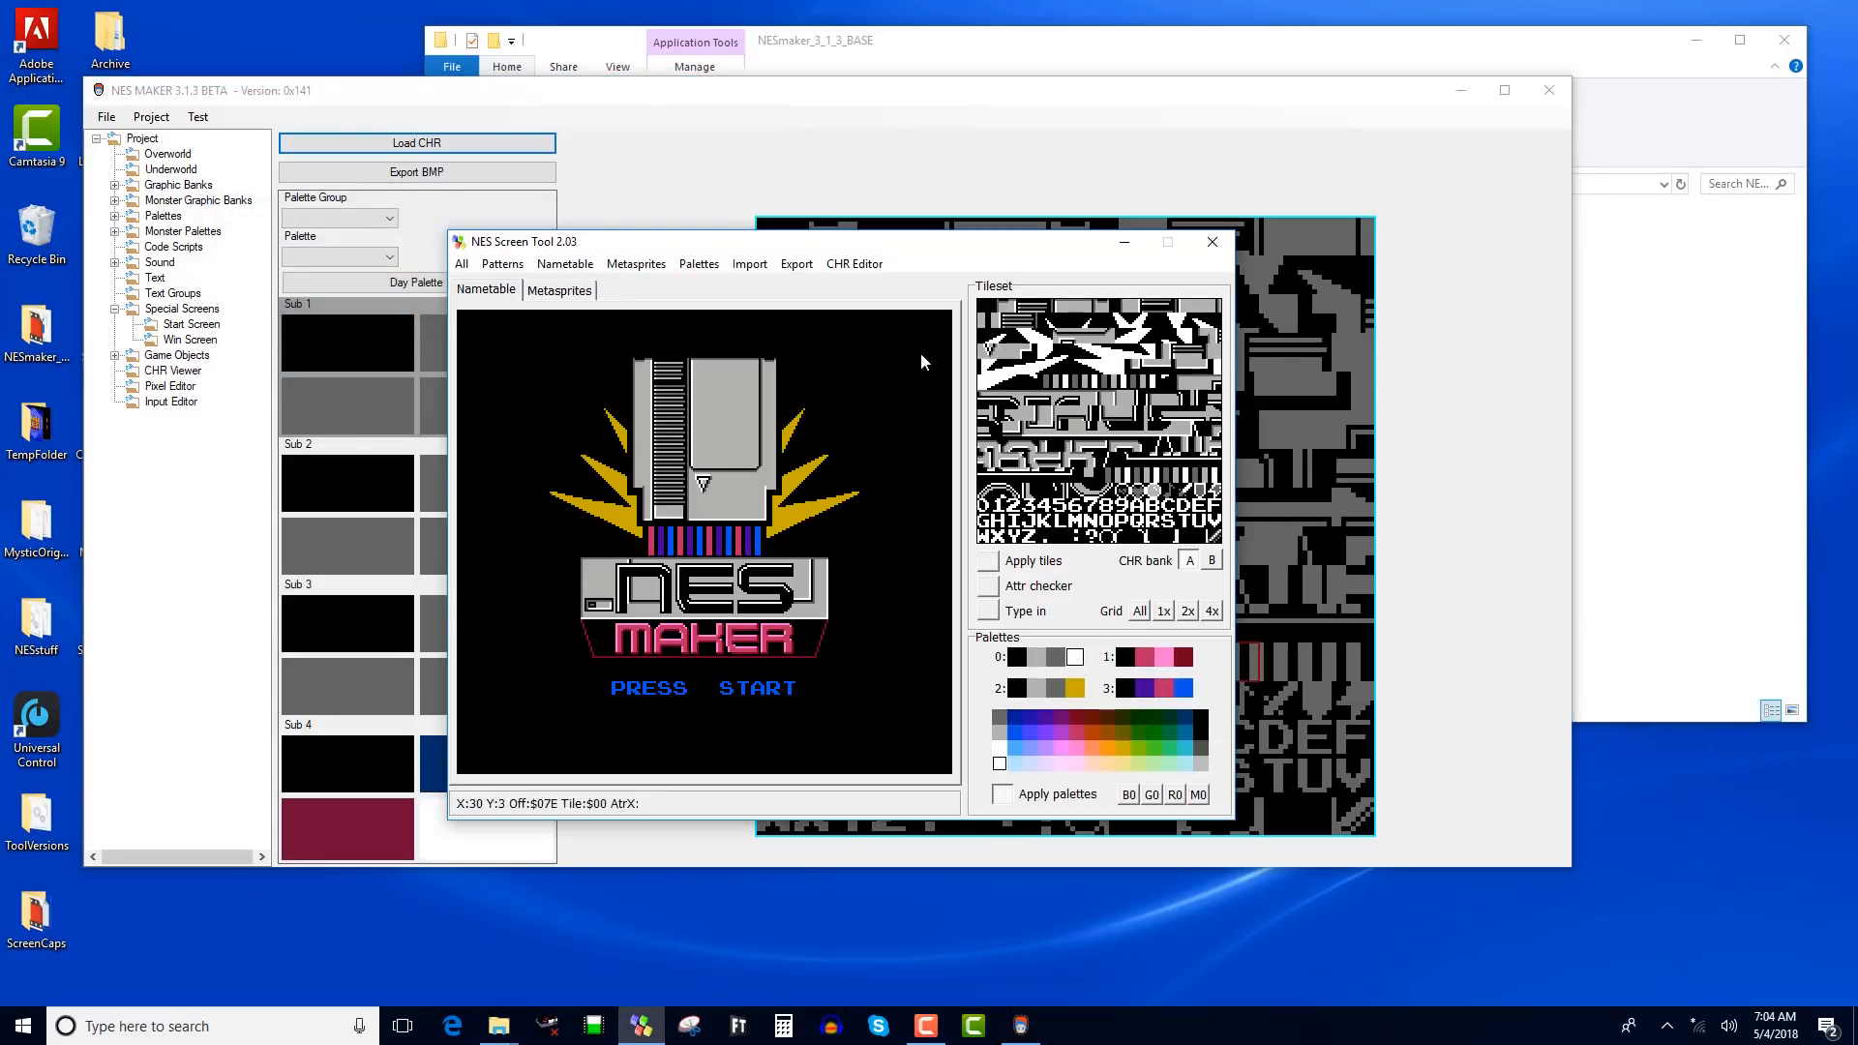
click(1124, 242)
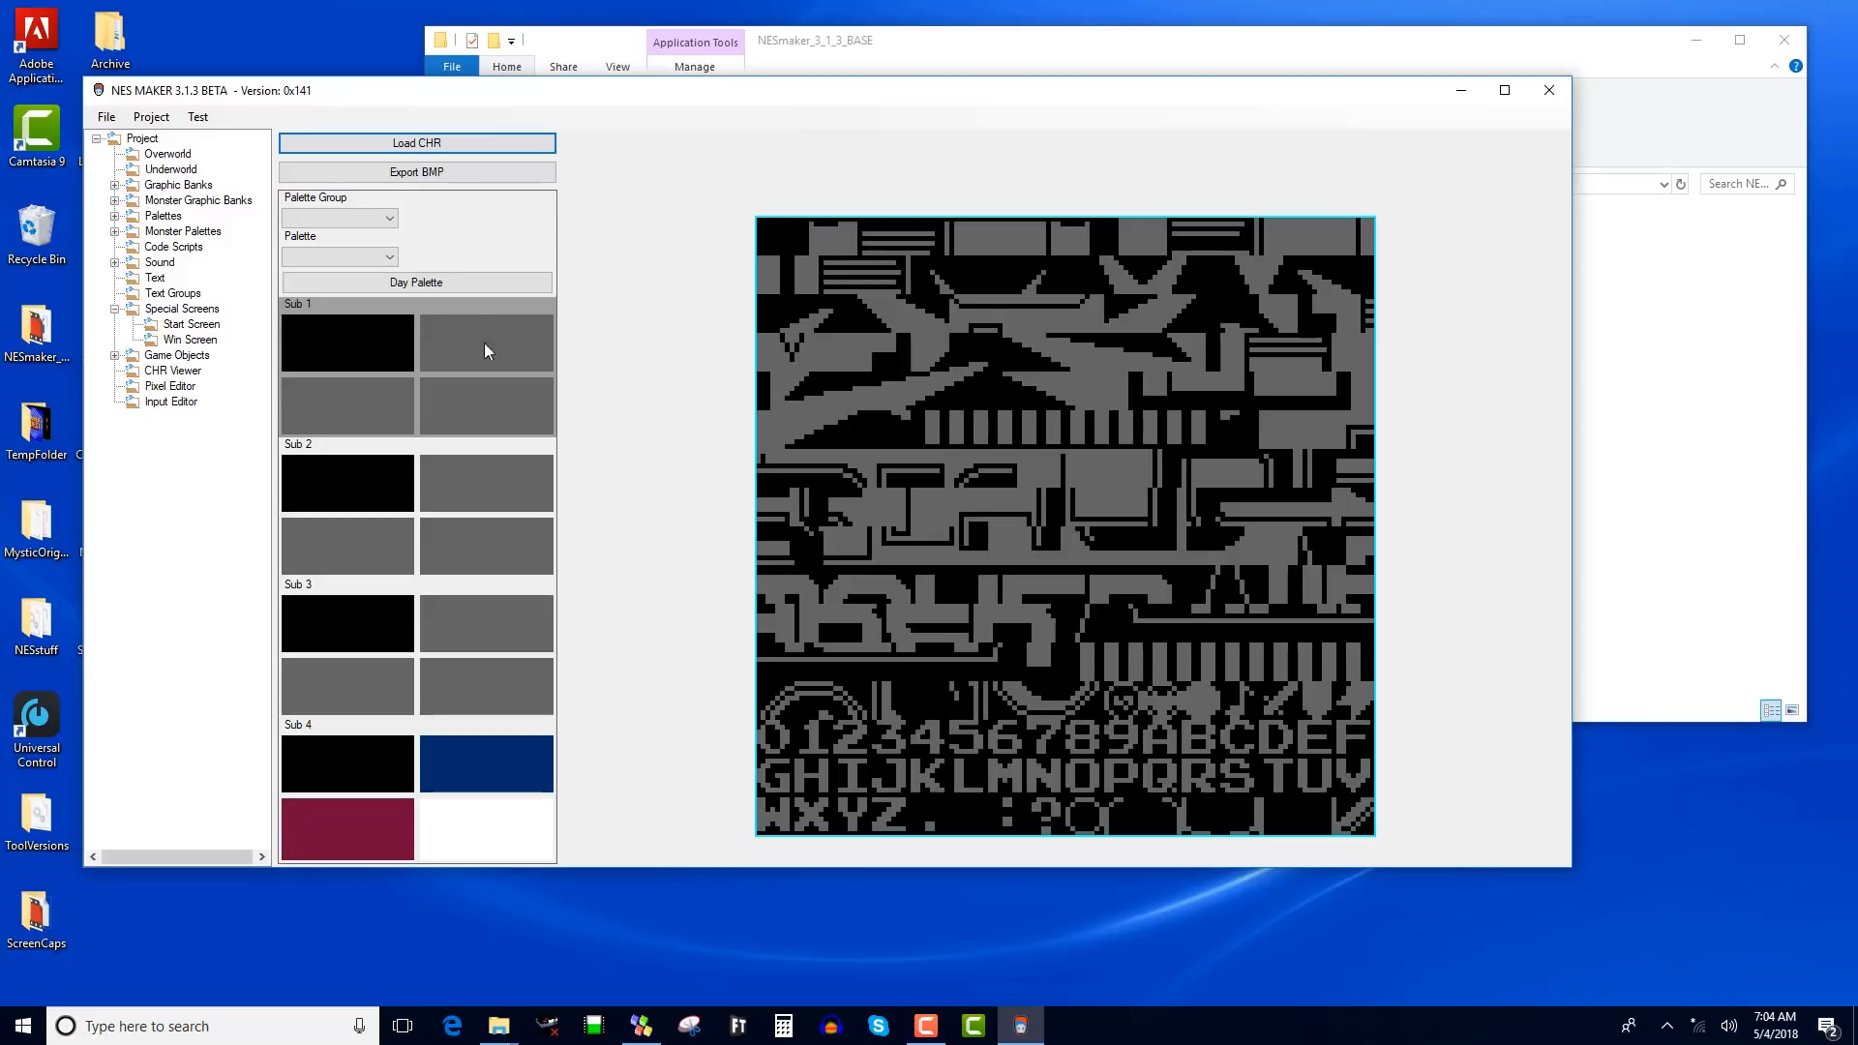
click(391, 397)
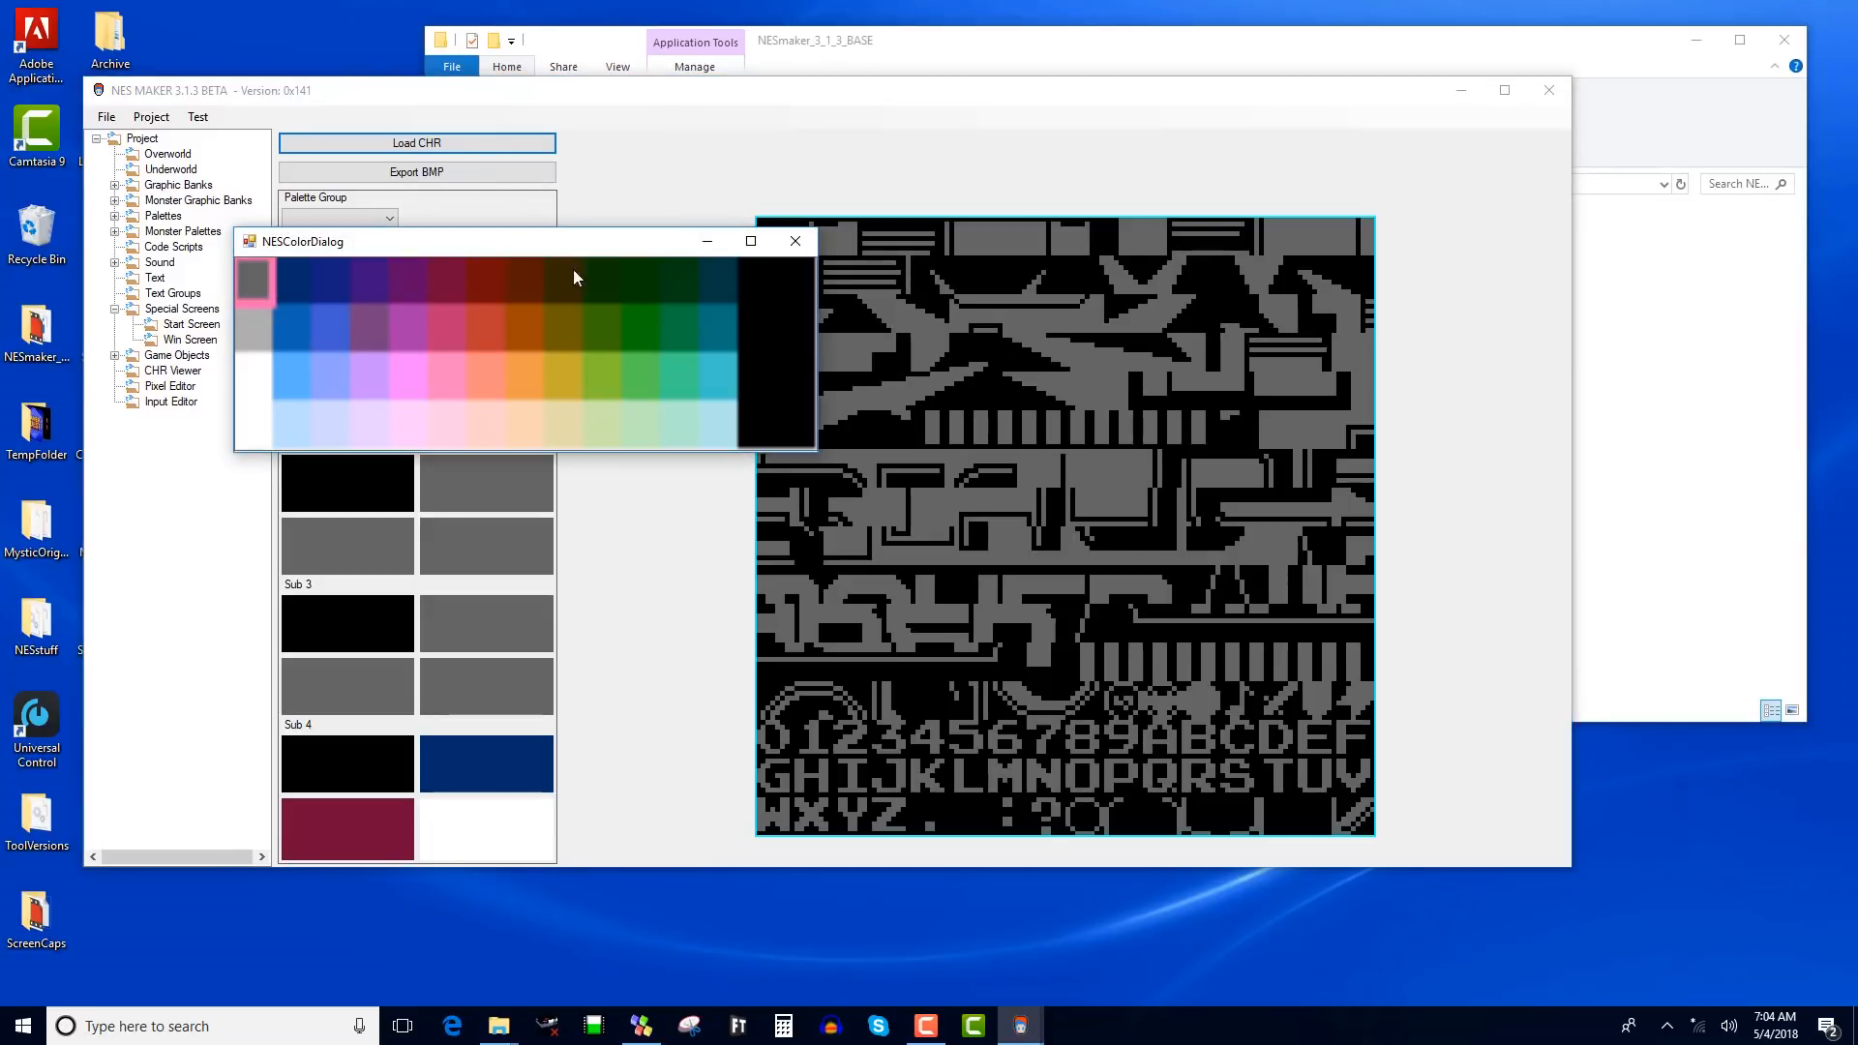
click(273, 320)
Step: Set the fourth colour of the CHR Viewer's Sub 1 palette to white
click(479, 418)
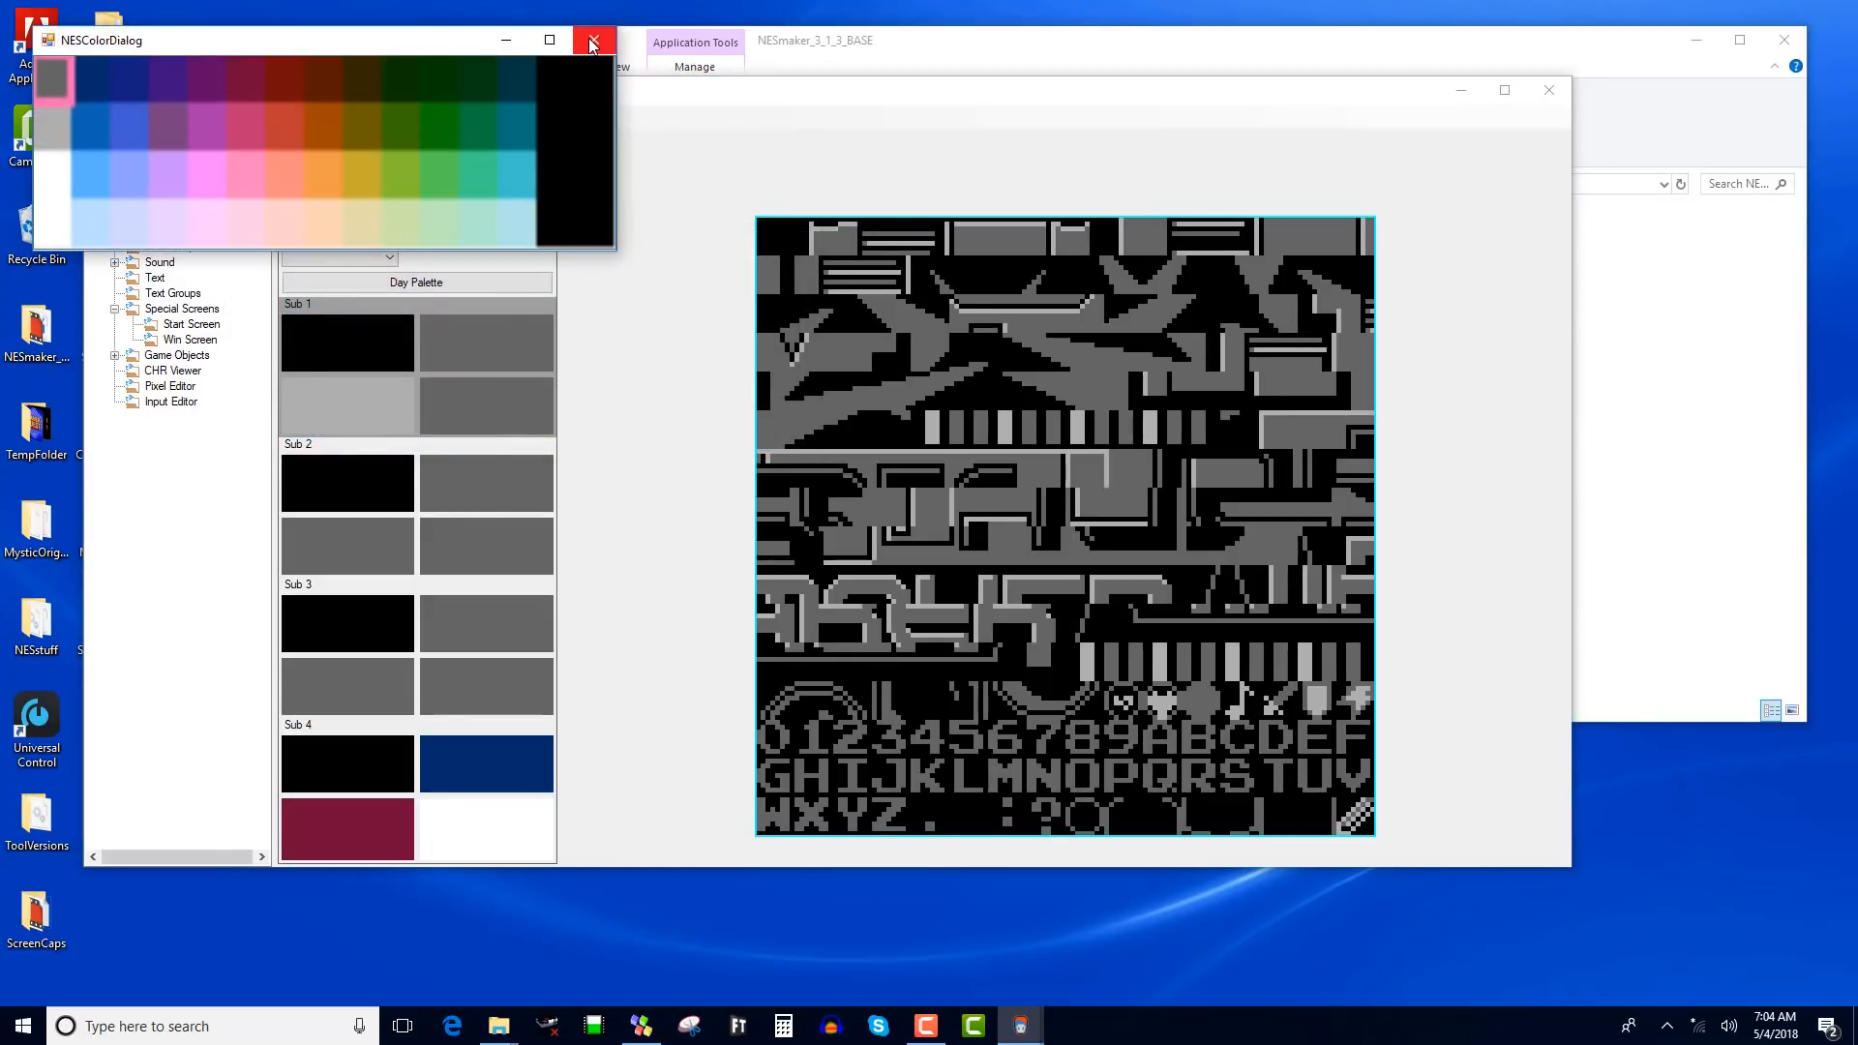
click(593, 43)
click(487, 432)
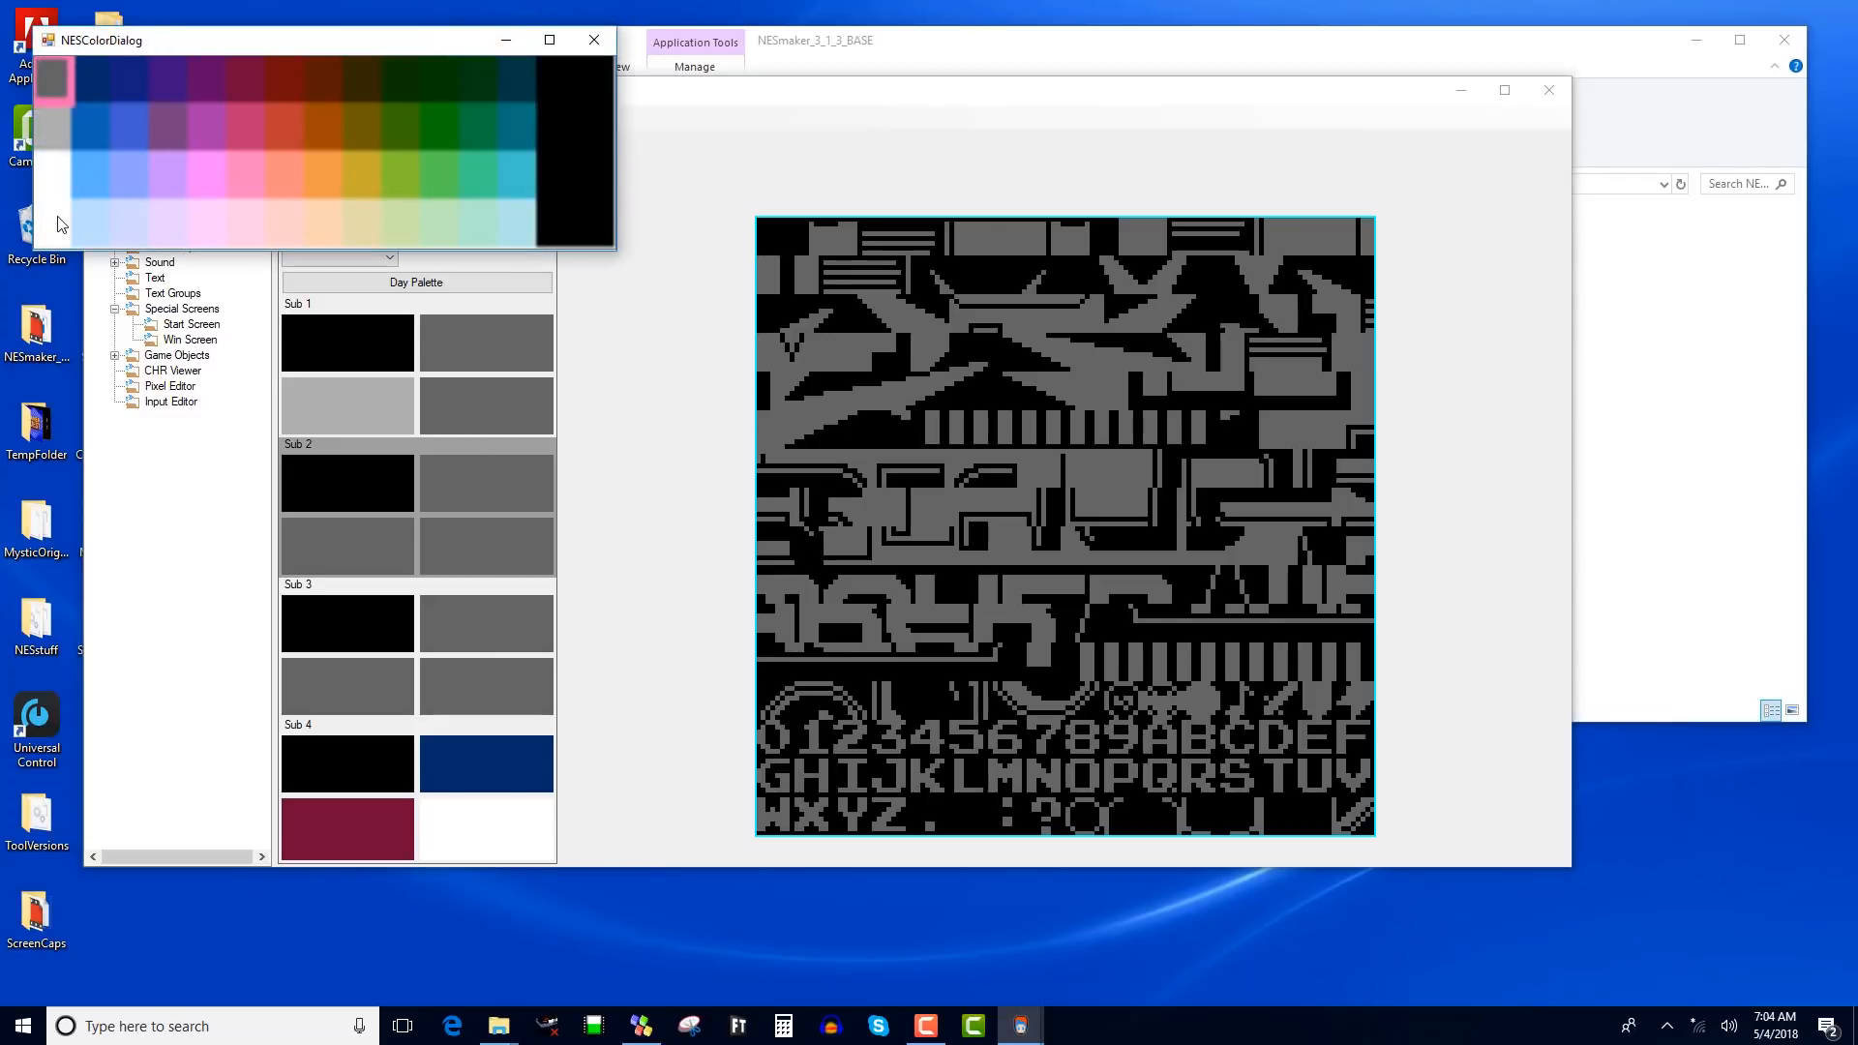
click(60, 225)
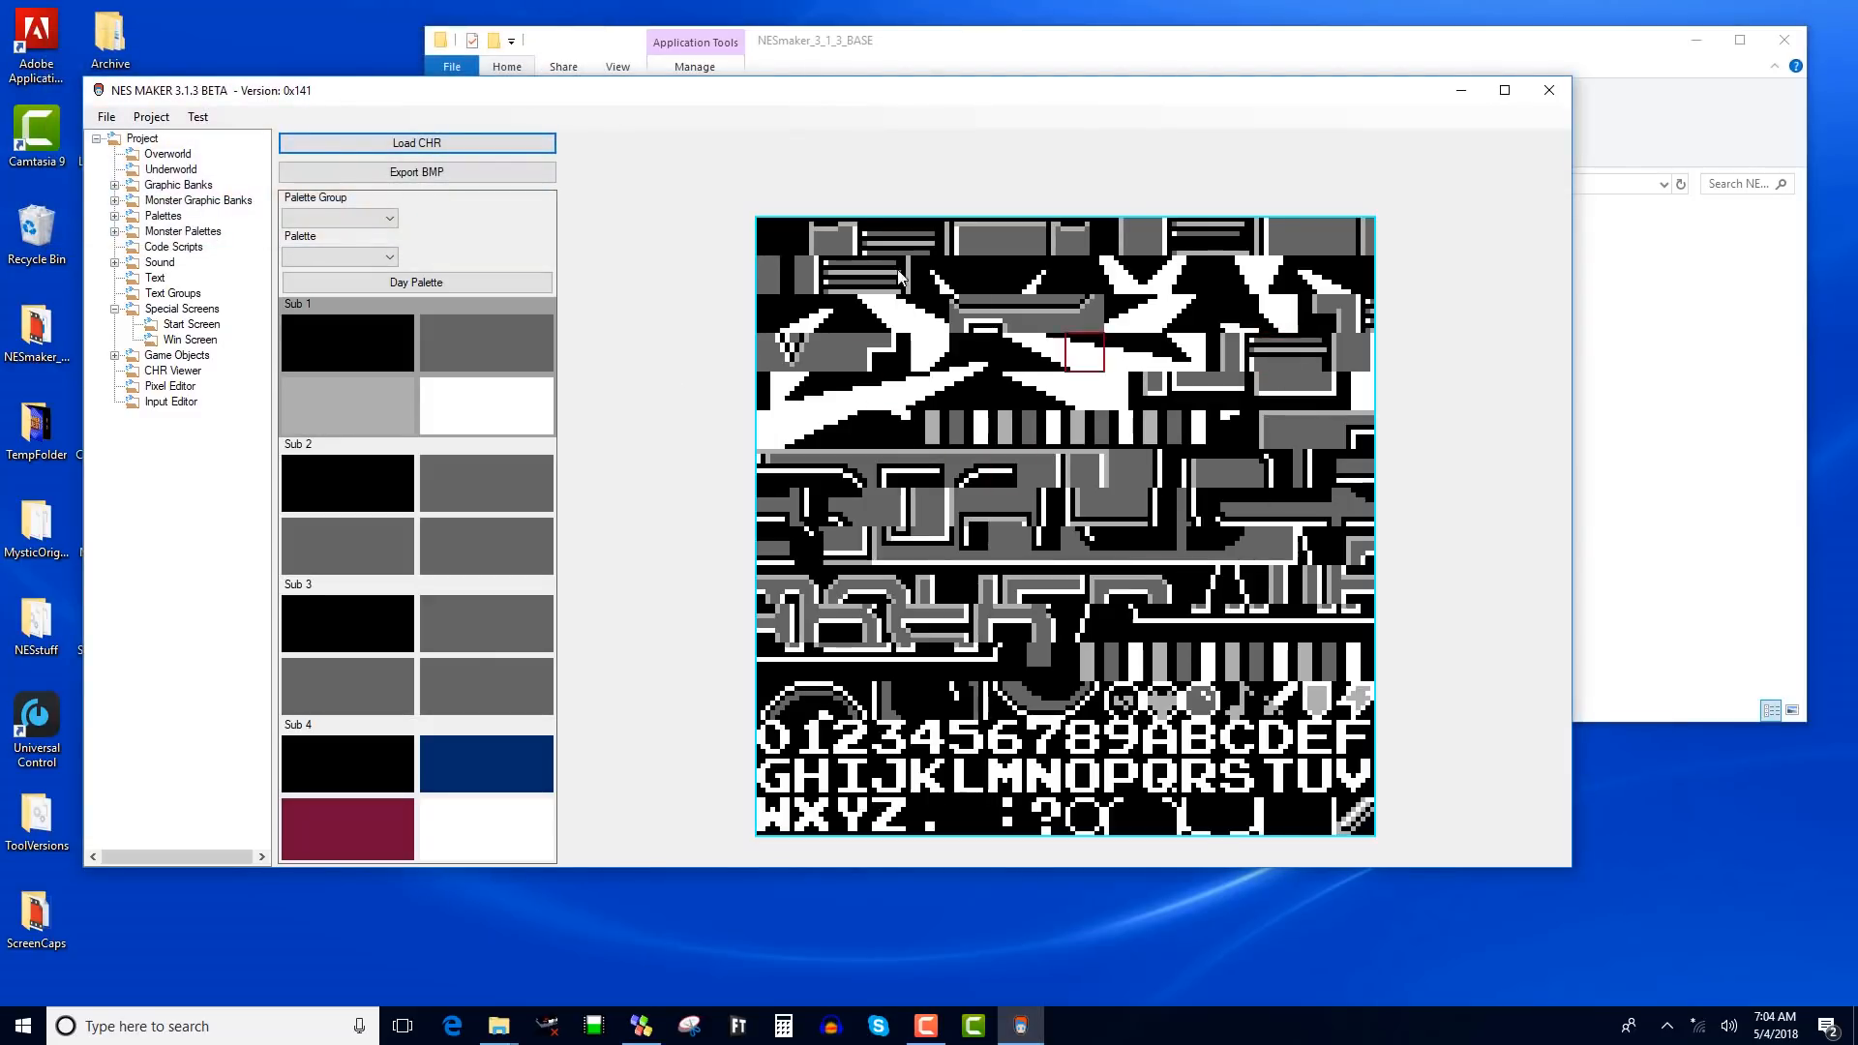
Step: Export the tileset as a BMP over StartScreen in NESmaker_3_1_3_BASE's GraphicAssets folder, and reload the changed tileset
click(409, 175)
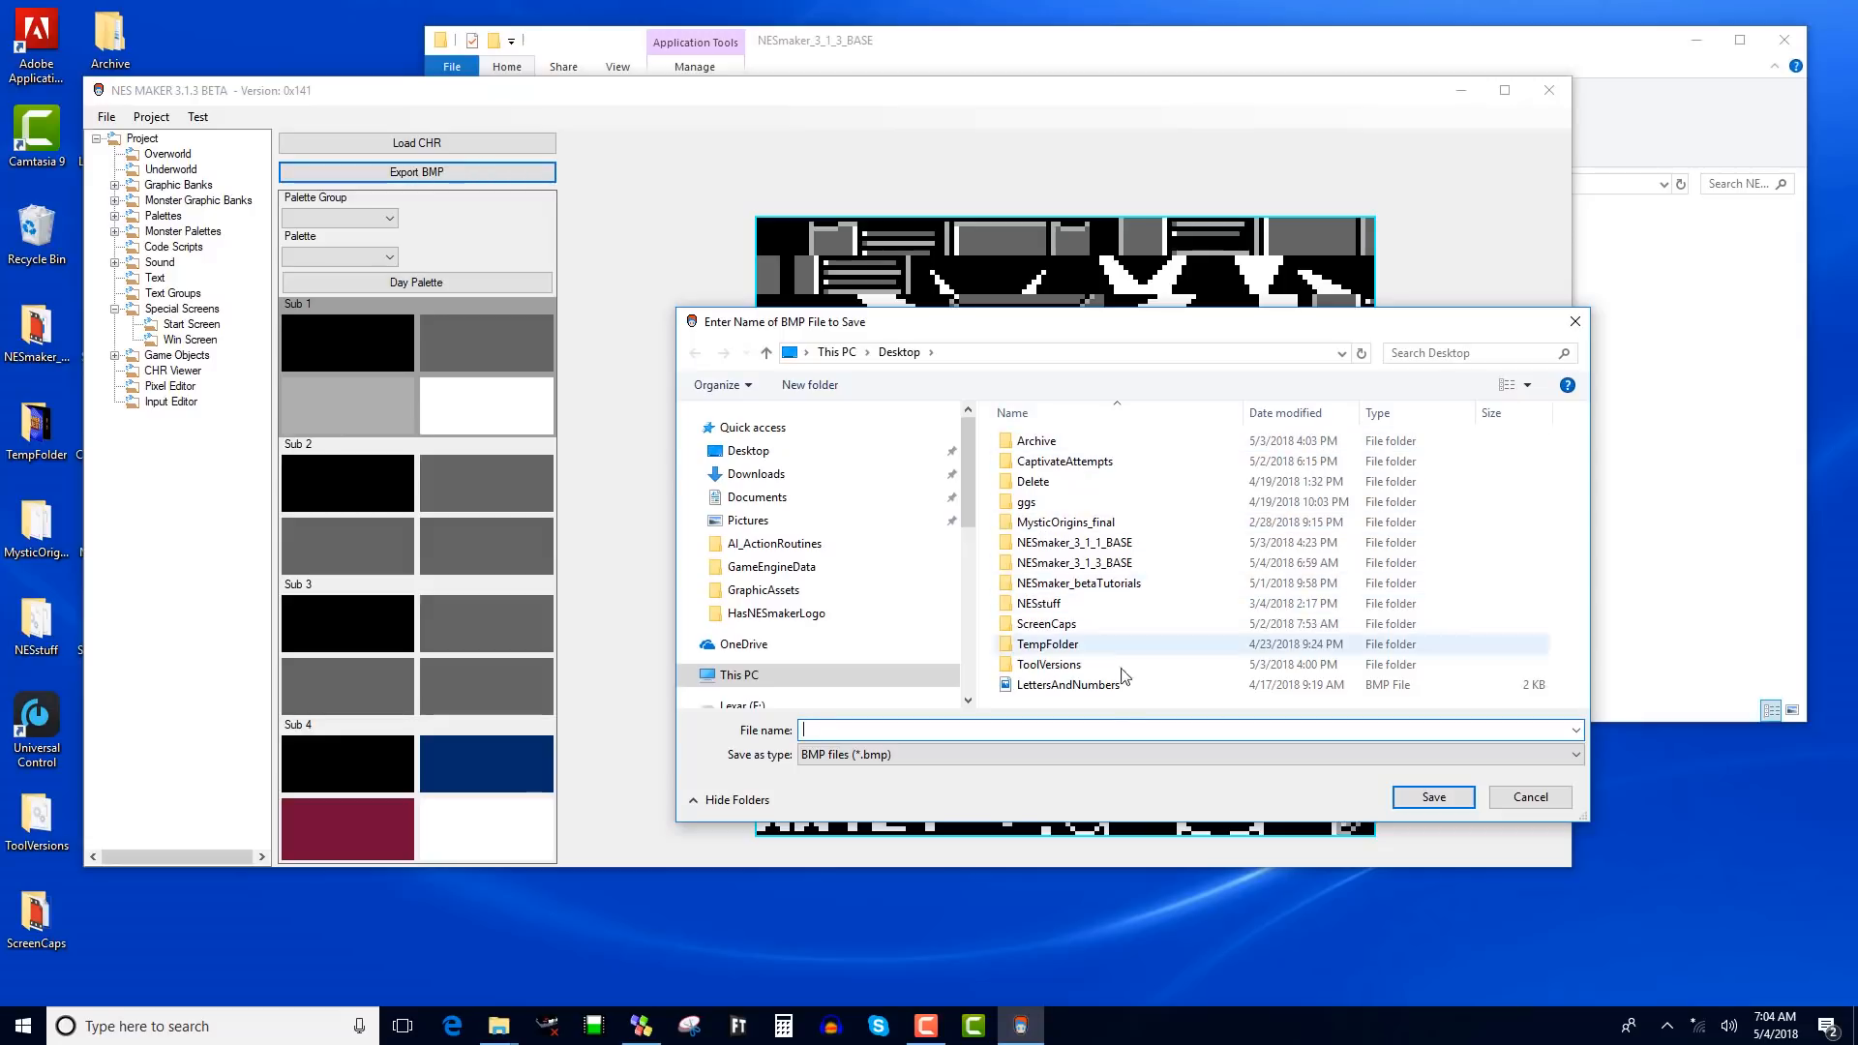
click(1118, 566)
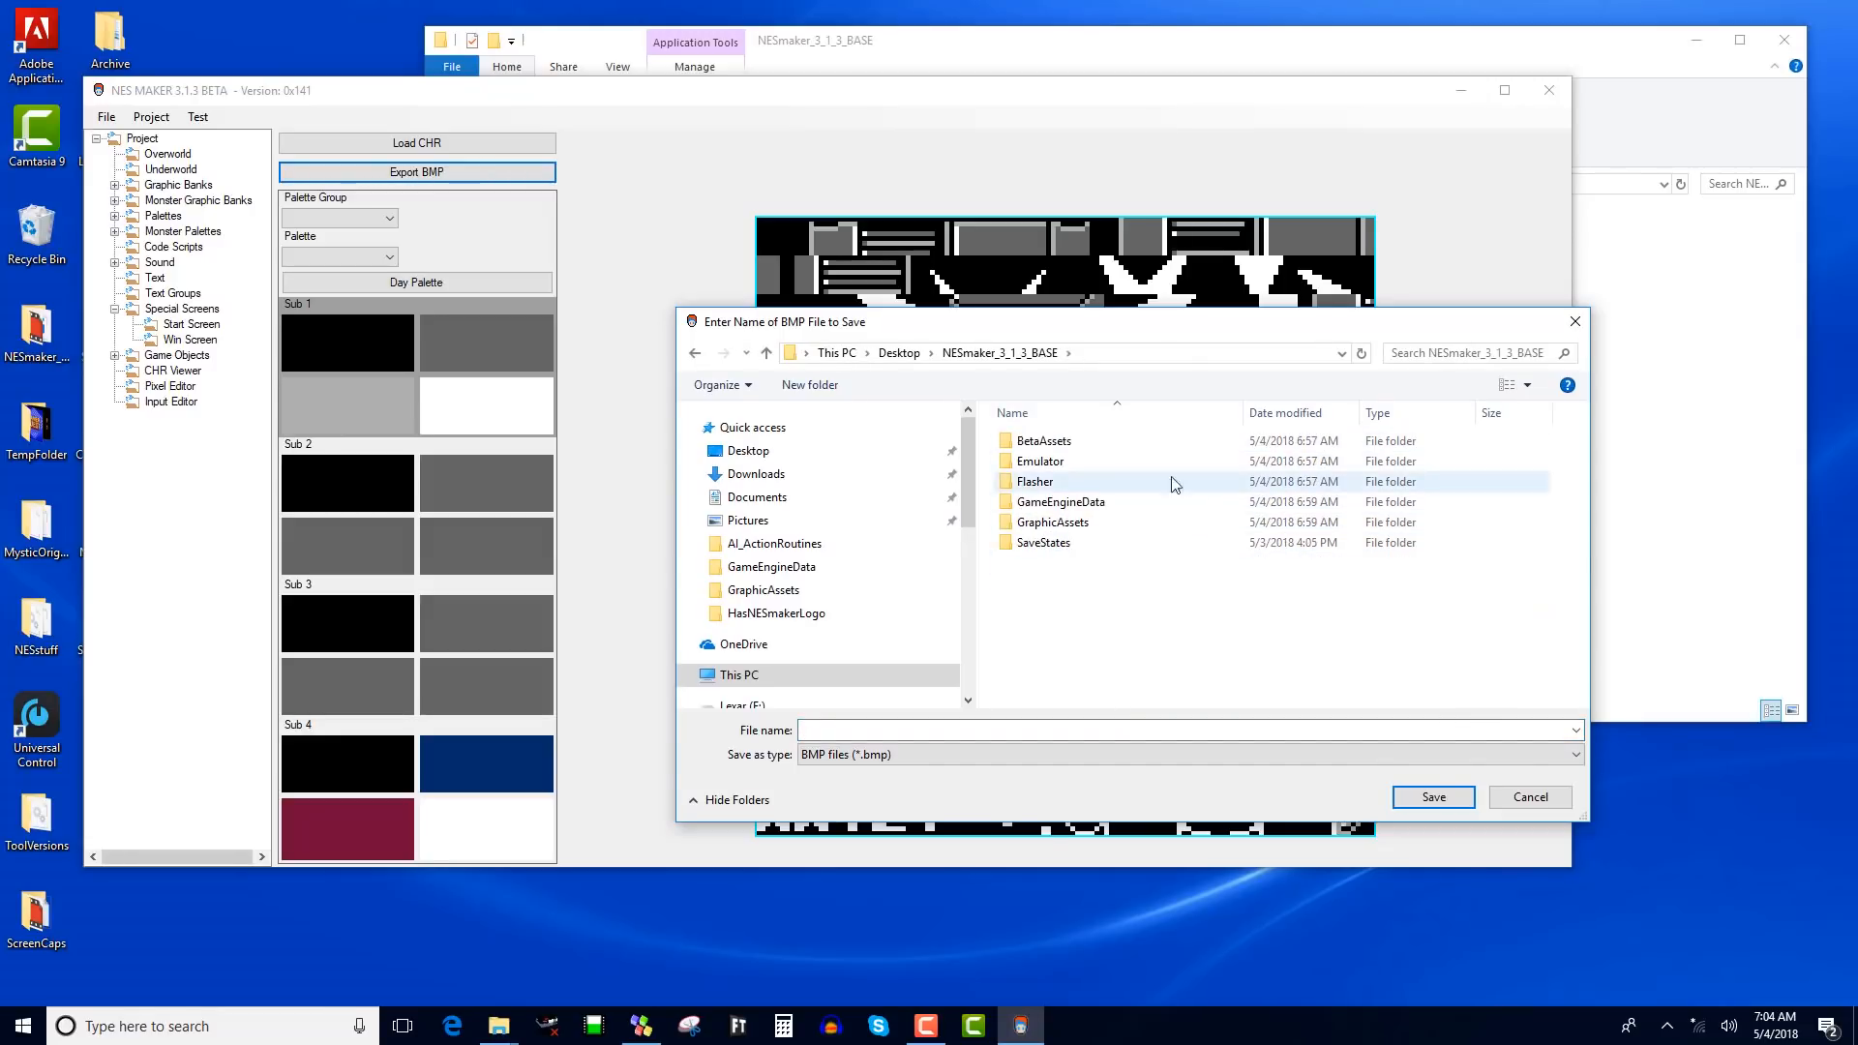
double_click(1053, 522)
drag(1588, 443, 1587, 673)
click(1275, 650)
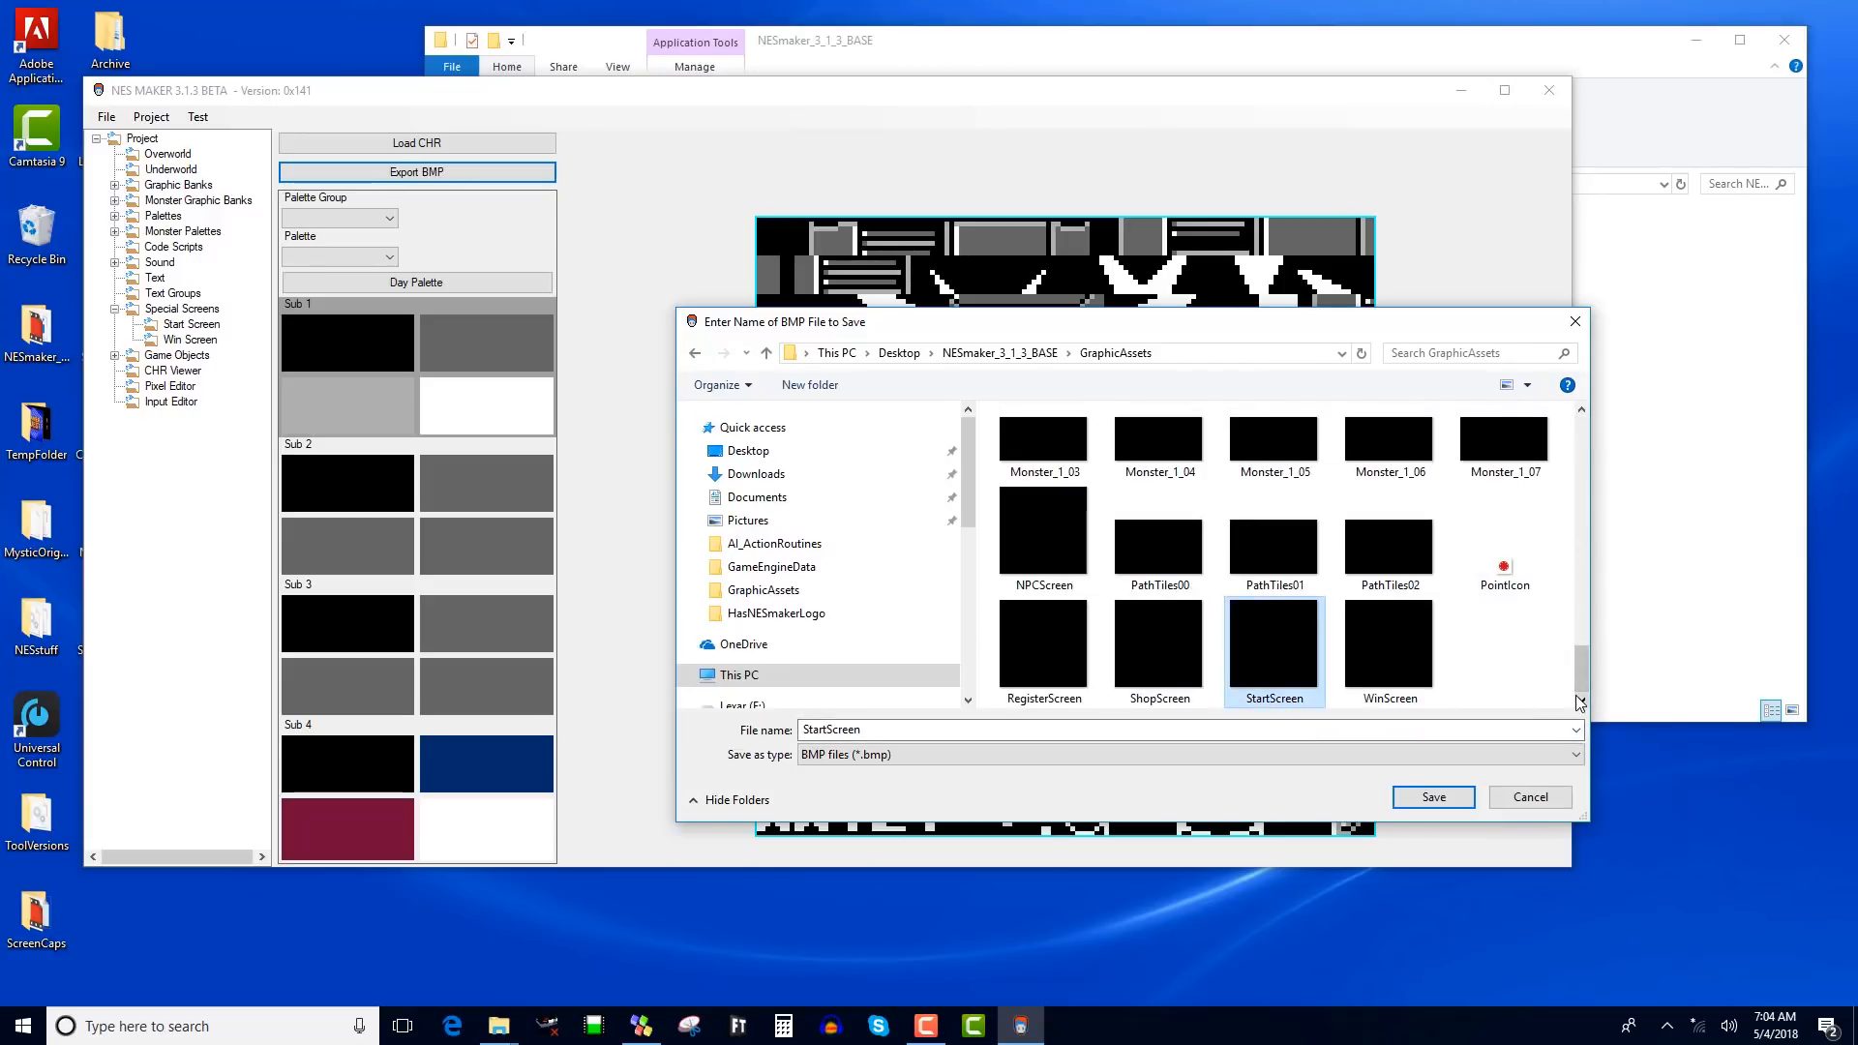
click(1427, 797)
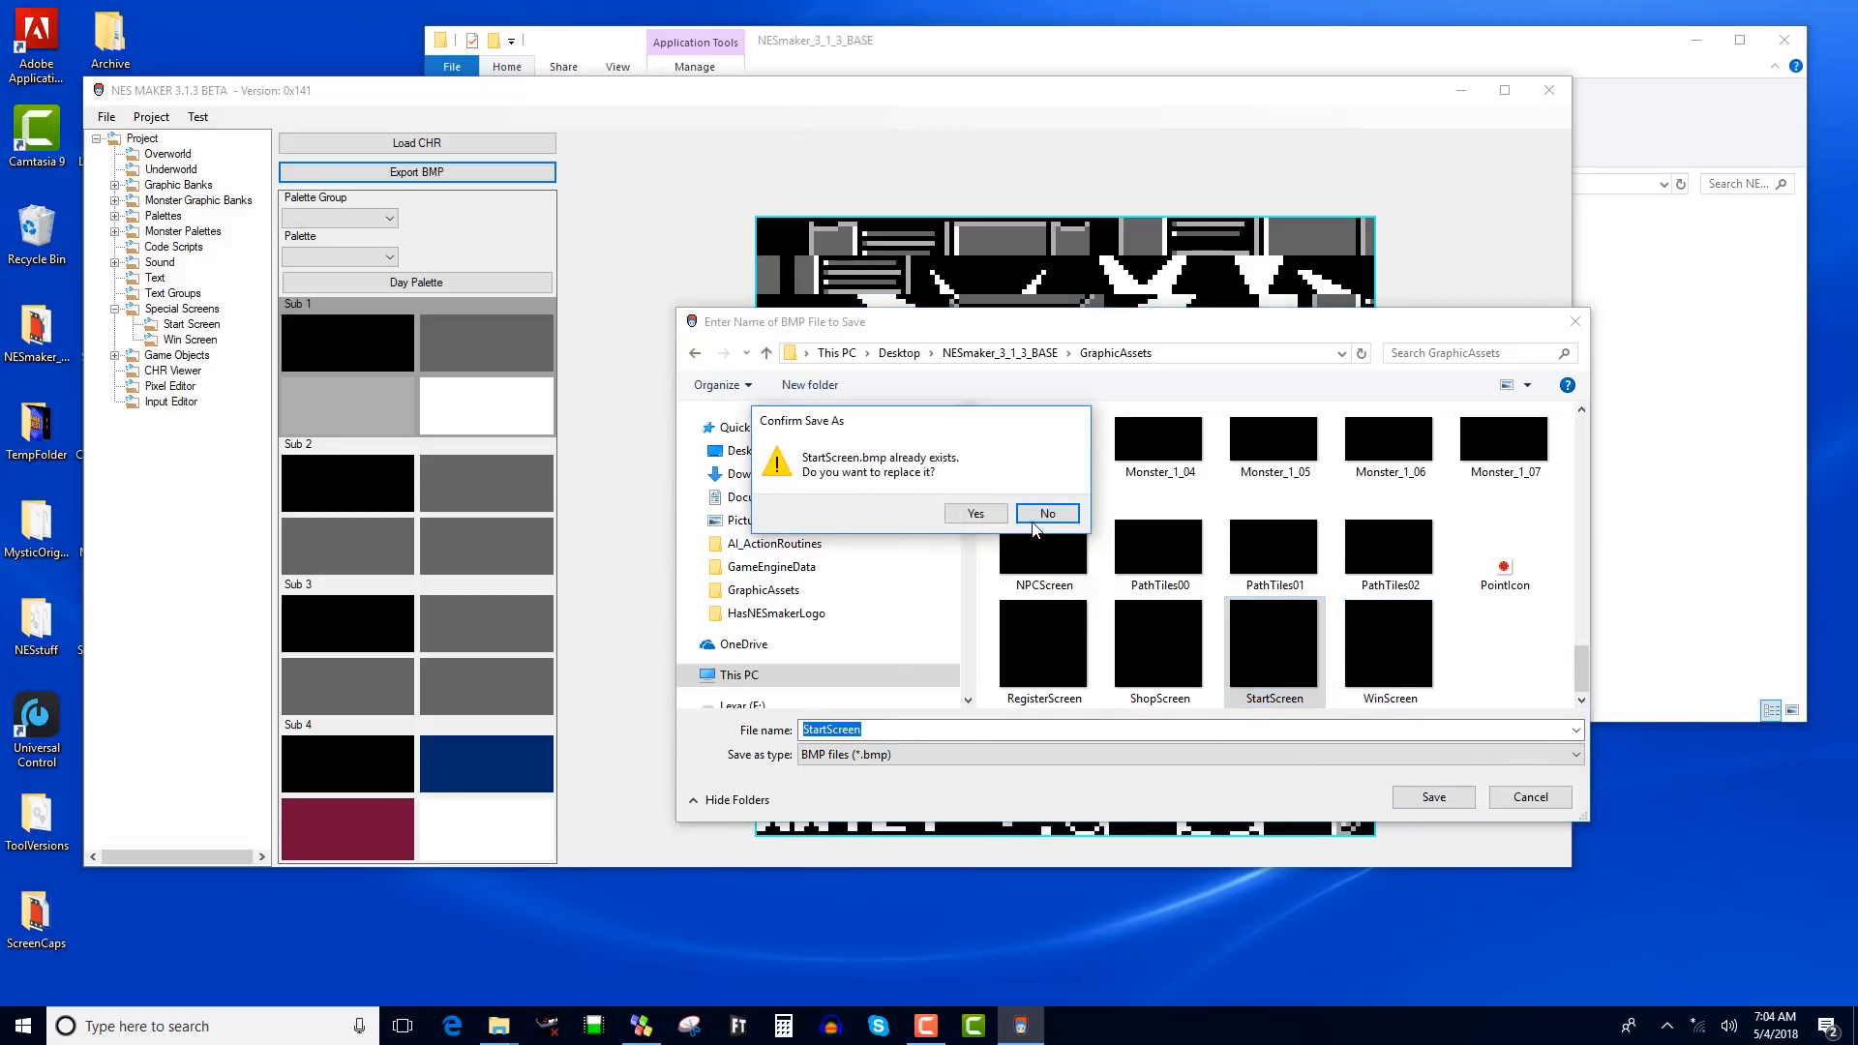
click(976, 514)
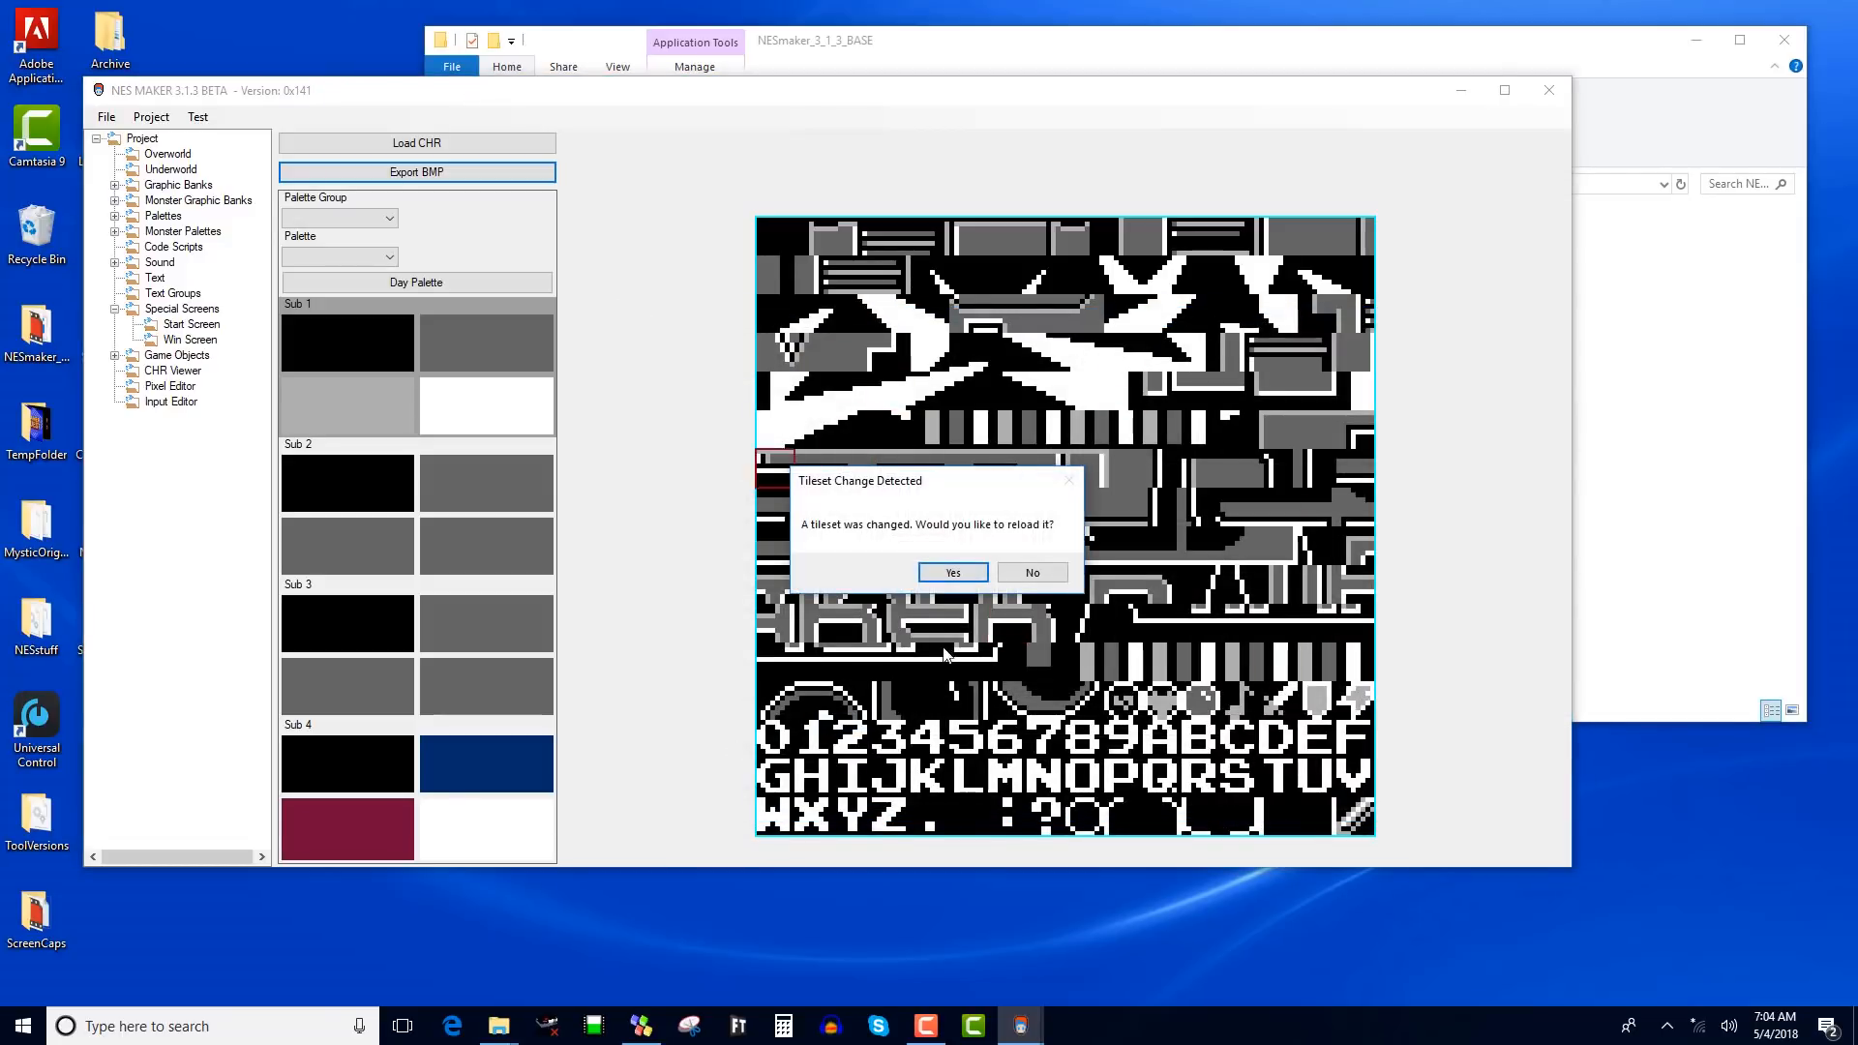
click(962, 575)
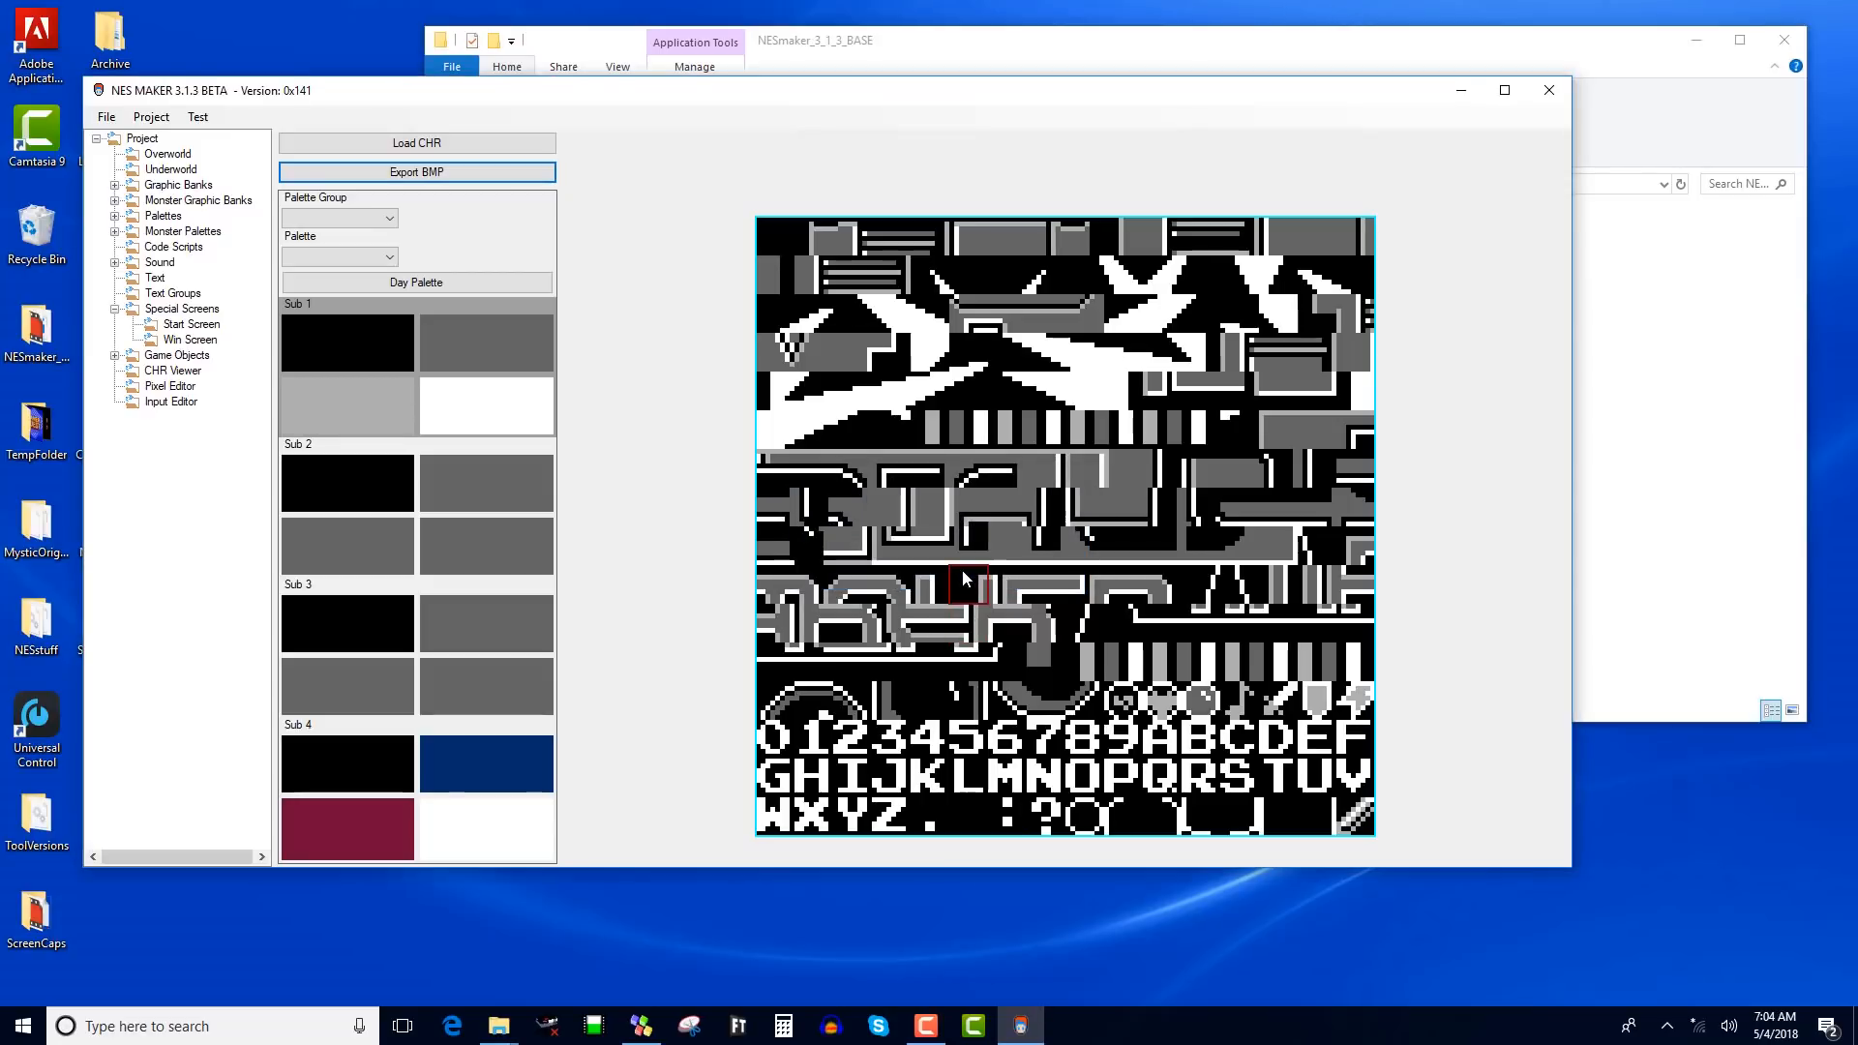
Step: Import the NESmakerLogo_NT_and_Att .NAM file from the Desktop into the Start Screen
click(204, 324)
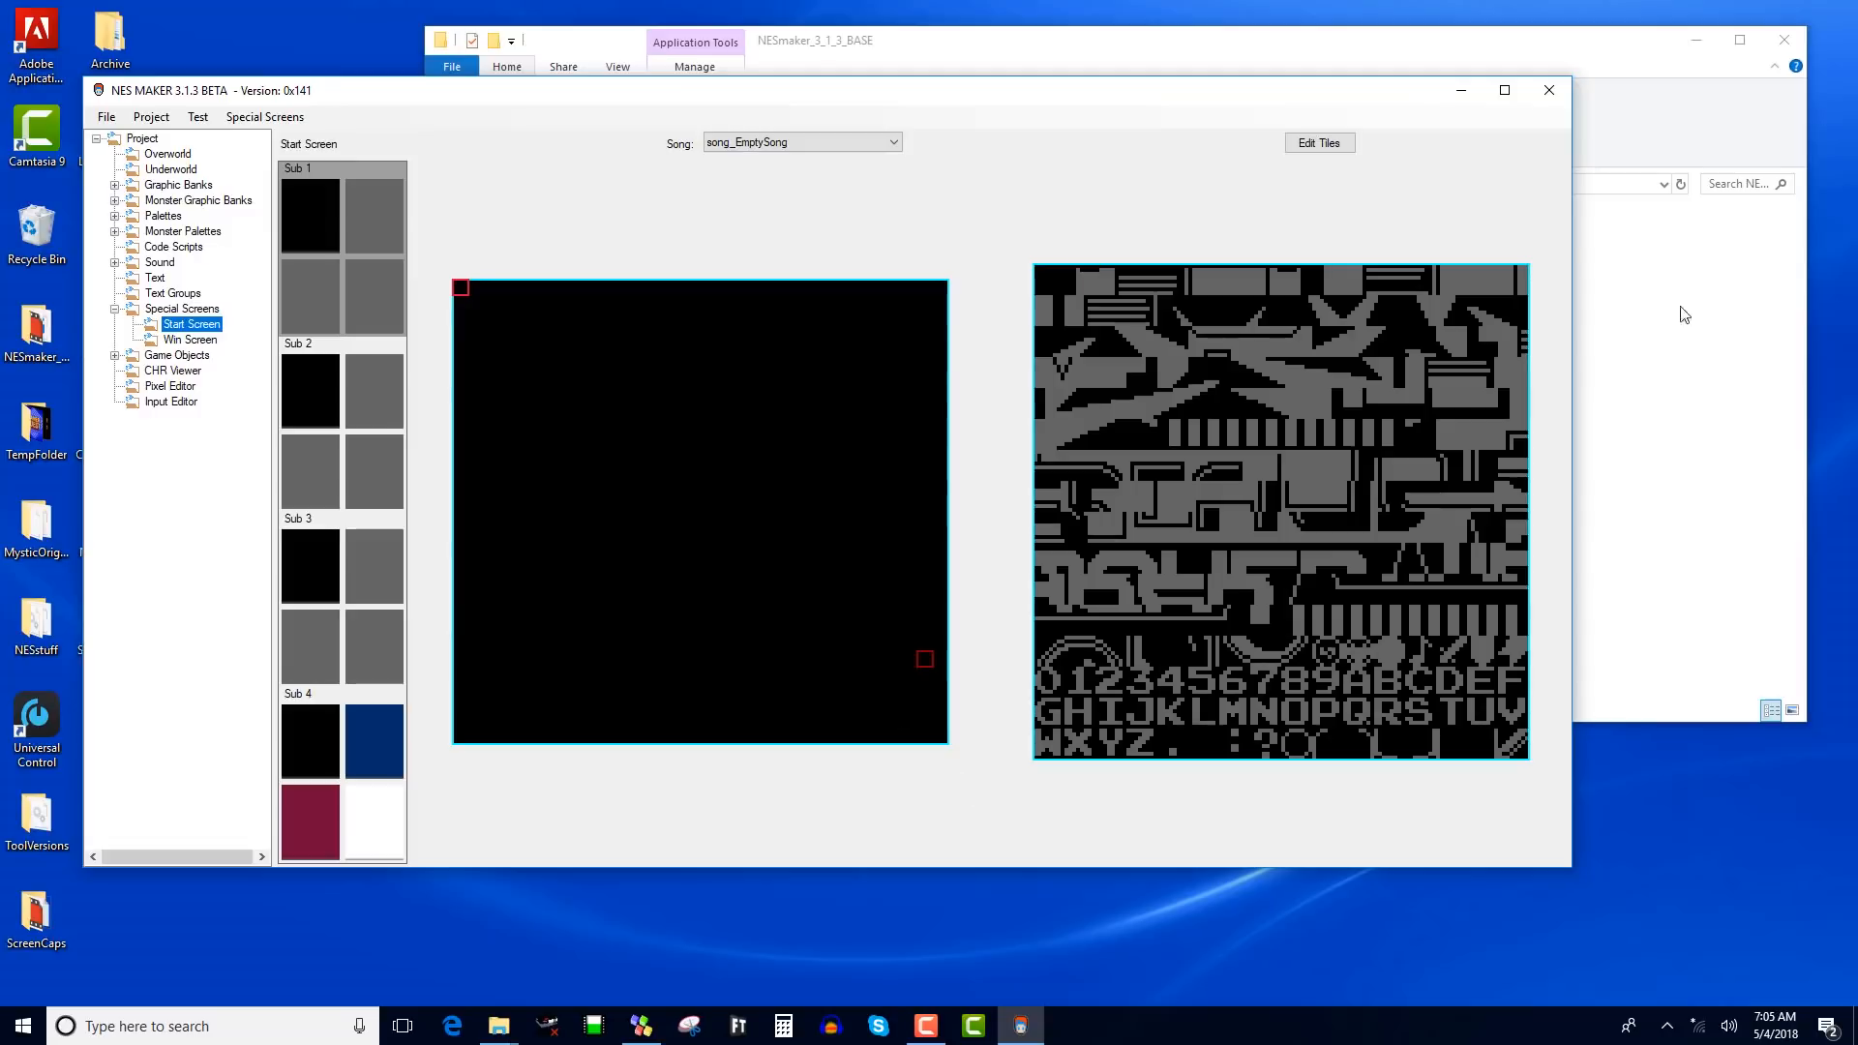
click(266, 118)
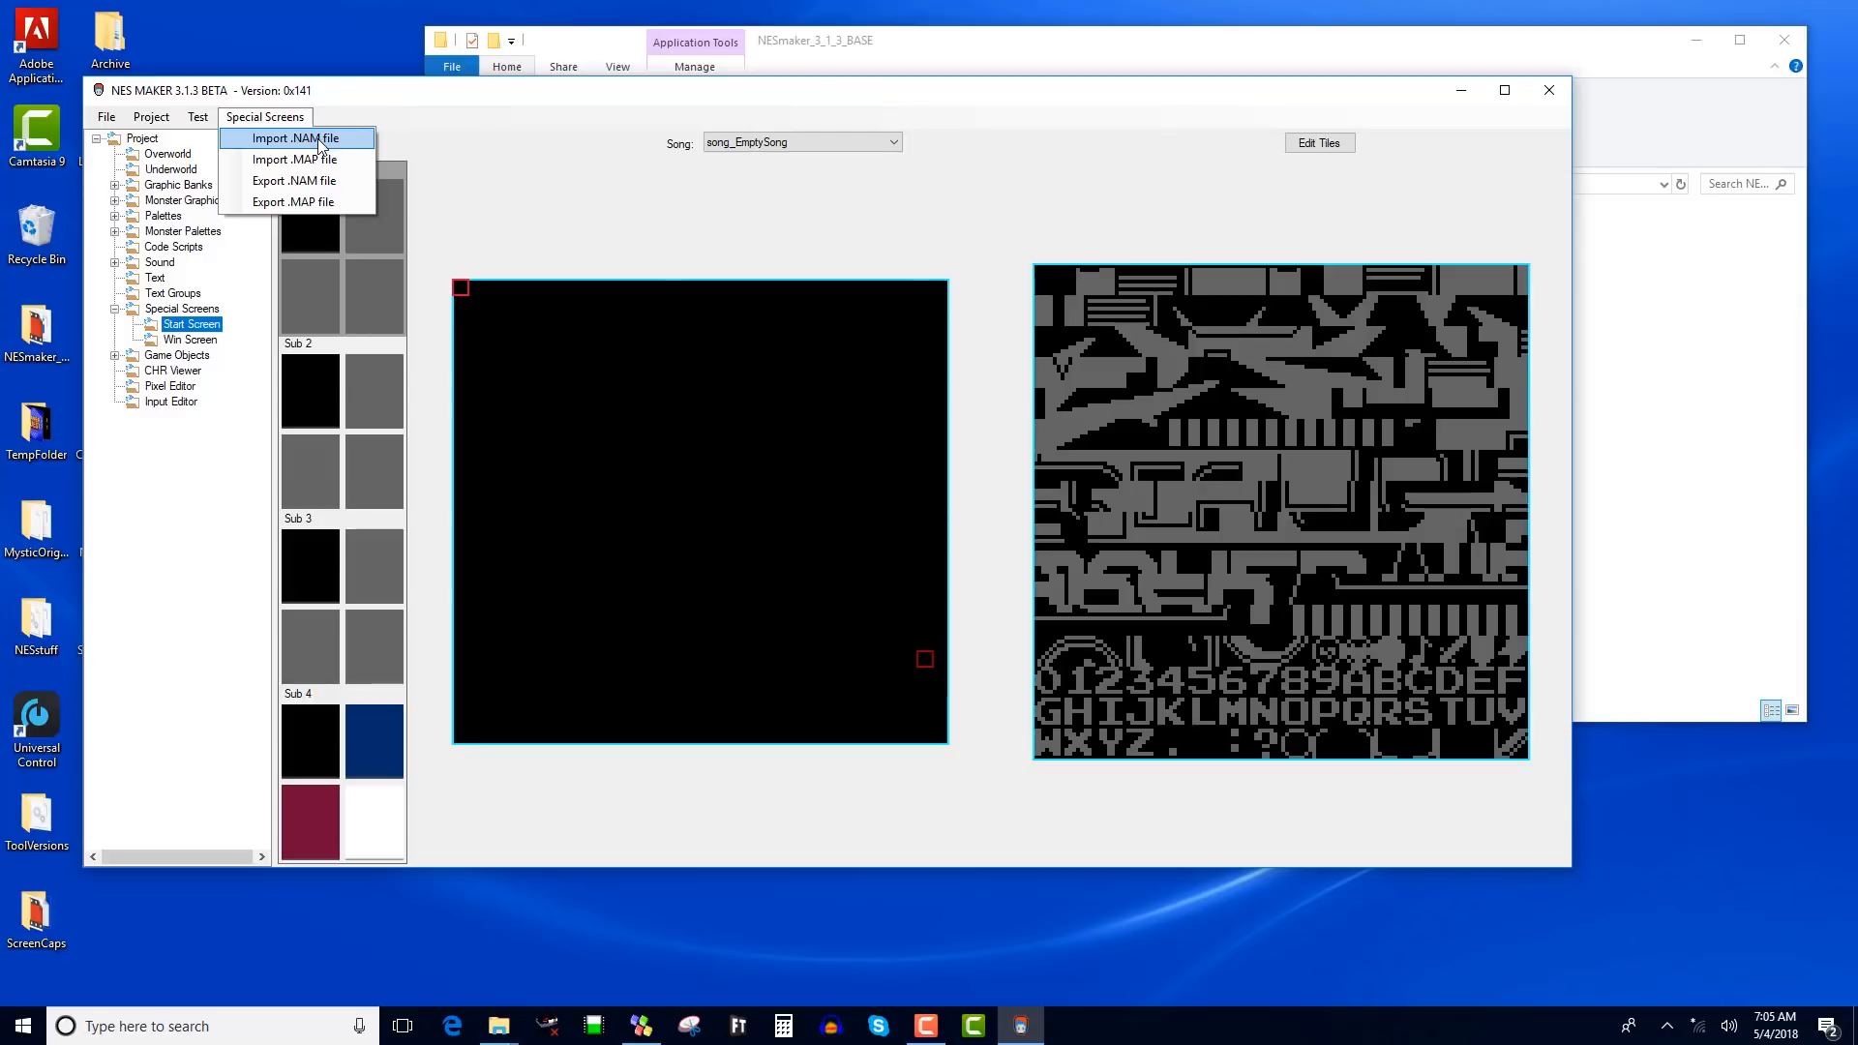
click(321, 140)
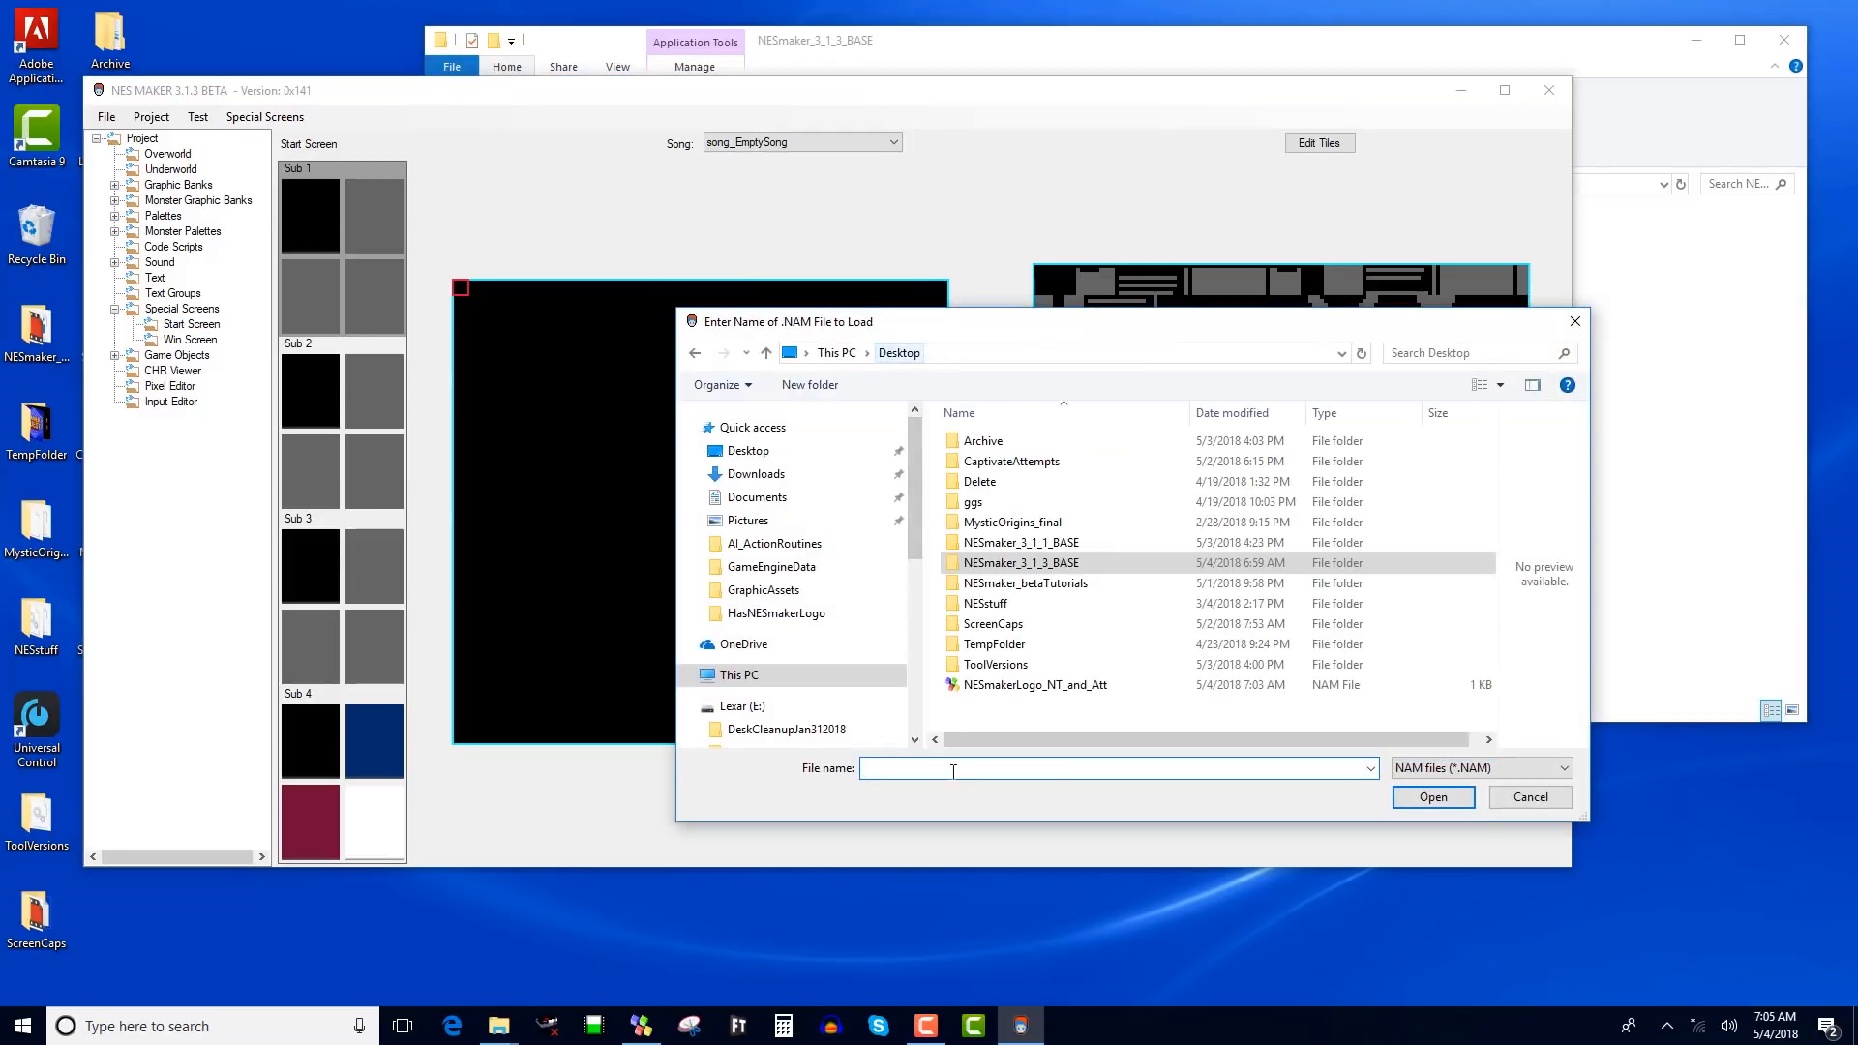
click(1040, 687)
click(1442, 803)
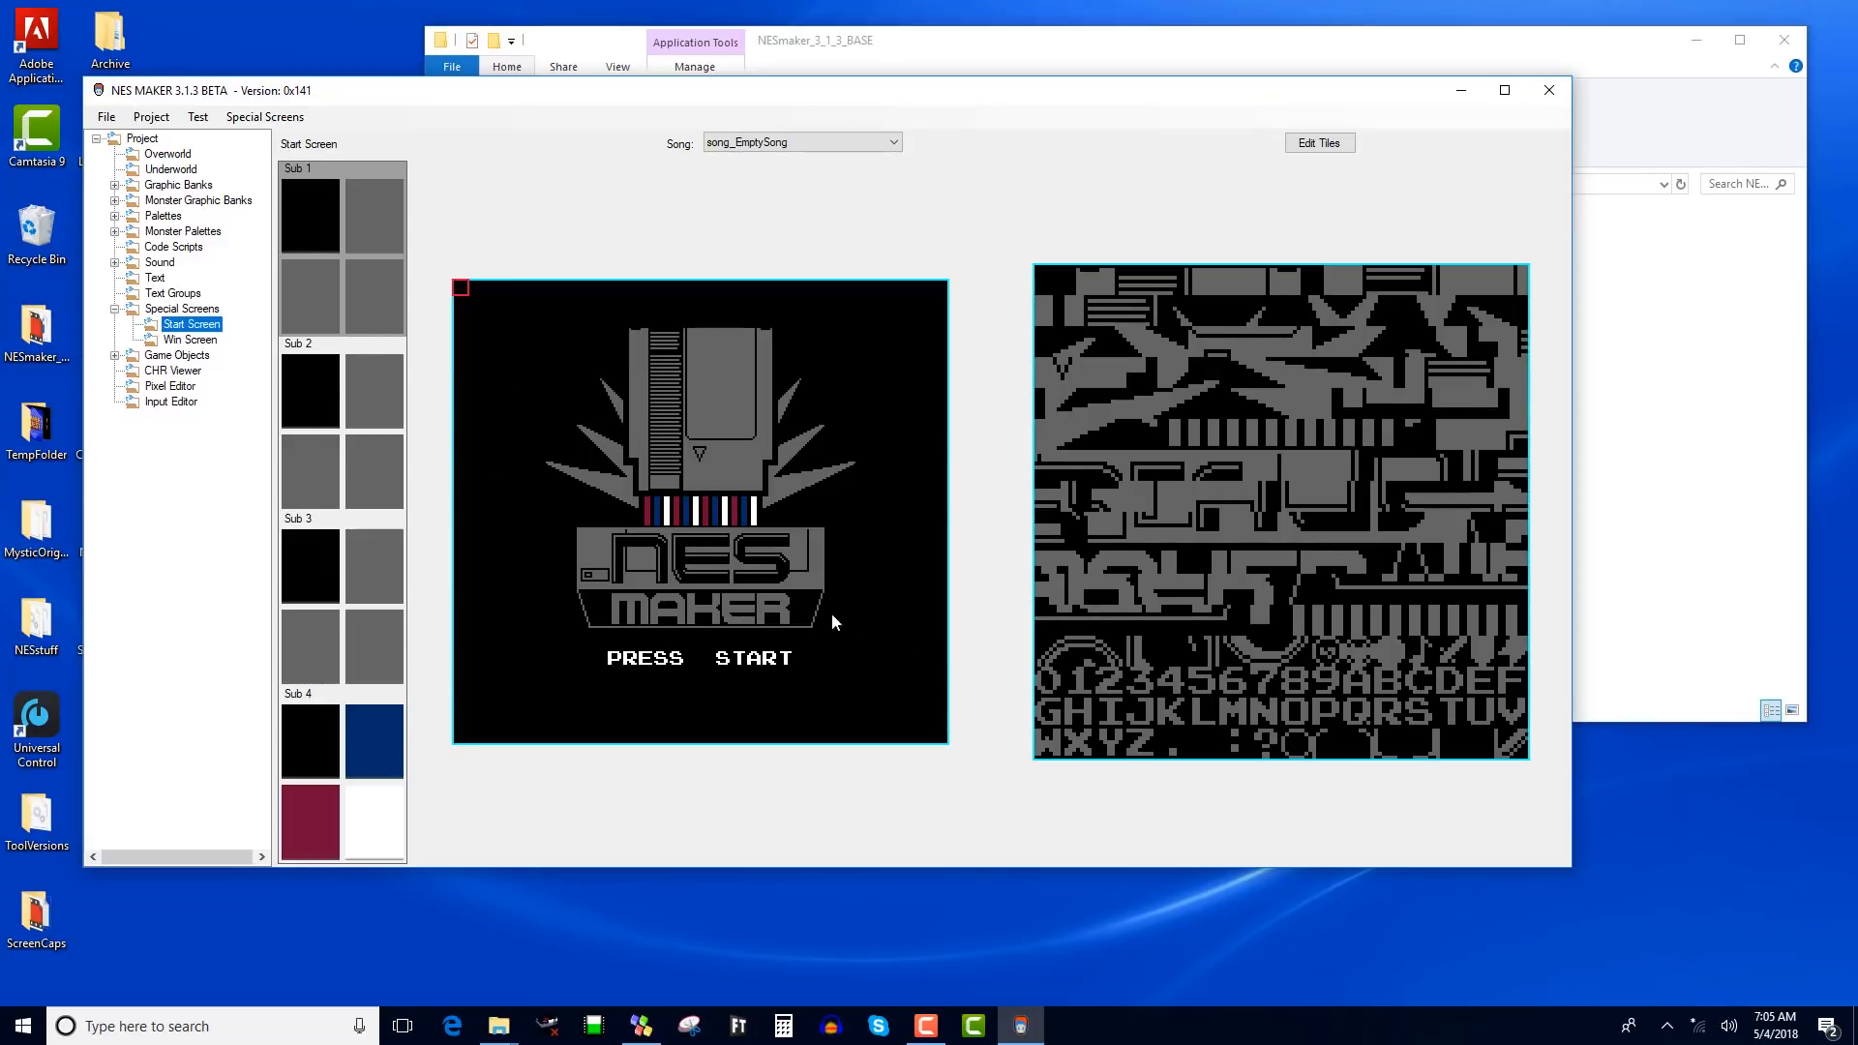
Step: Place NES Screen Tool beside the Start Screen as reference and set Sub 1's second colour to light grey and fourth to white
click(643, 1027)
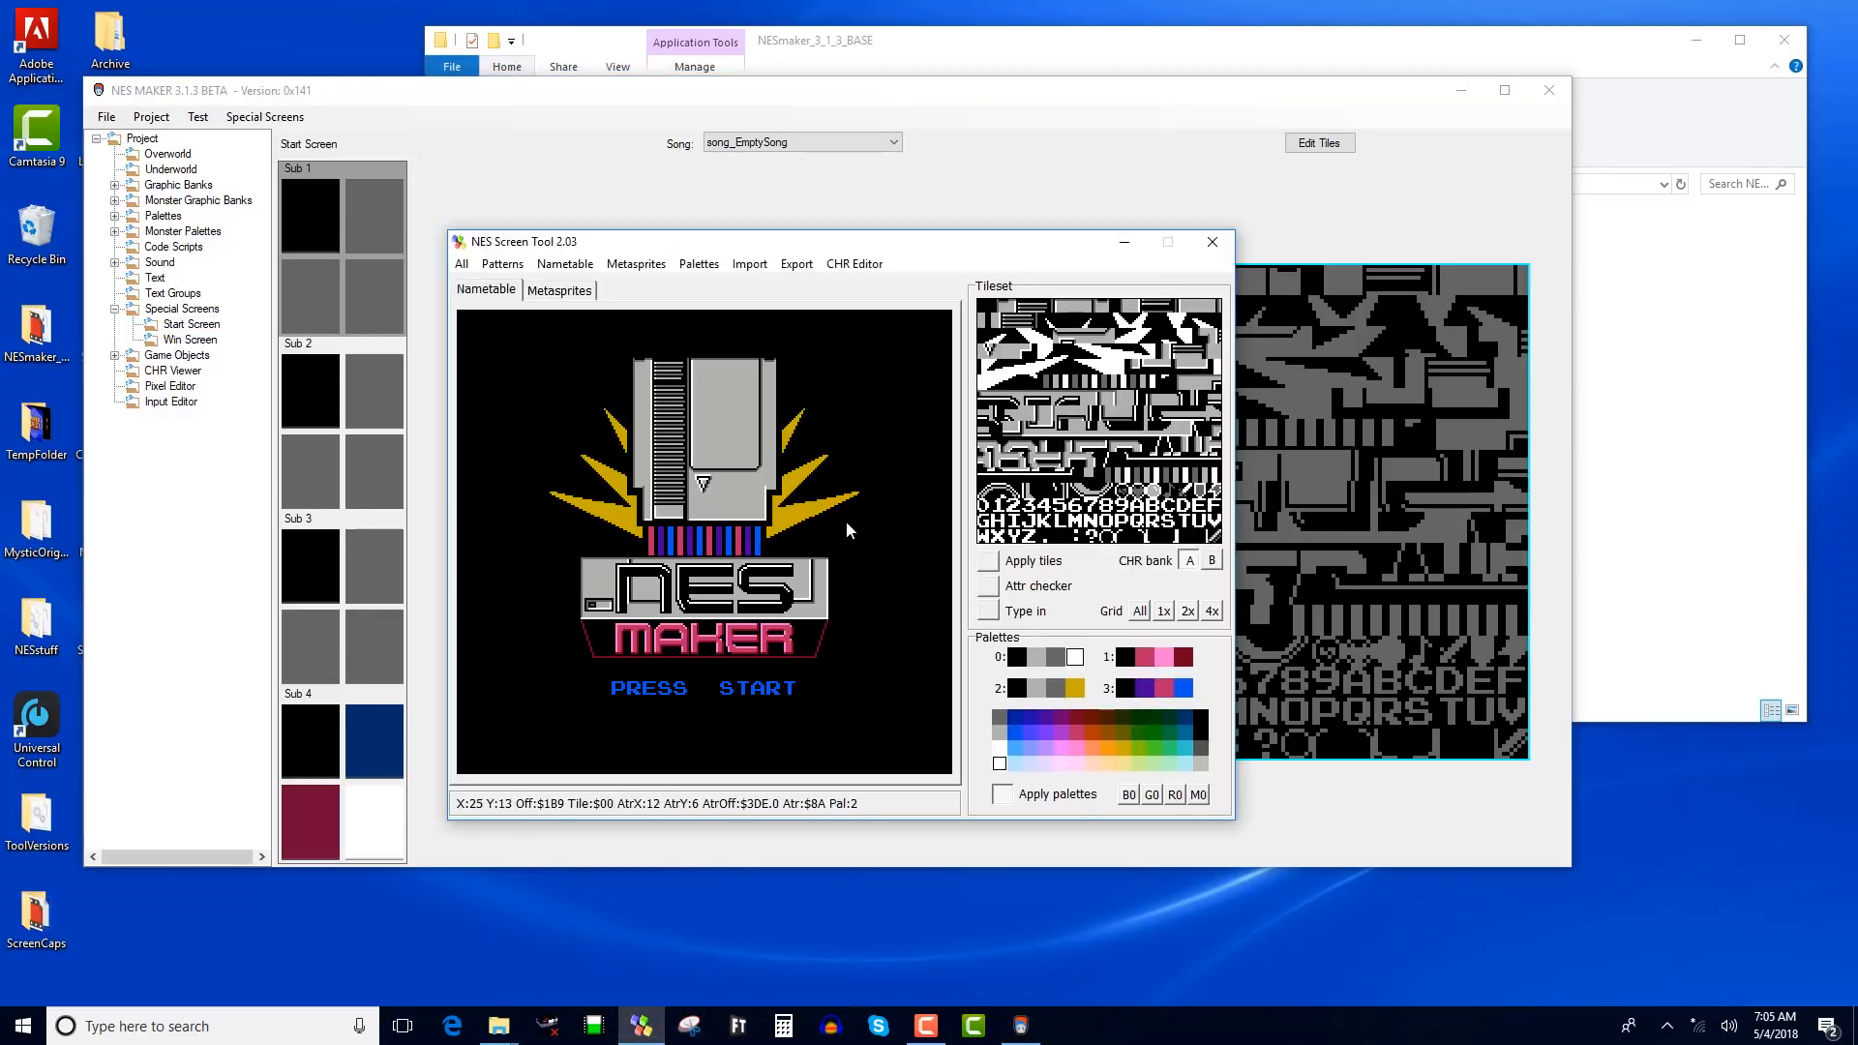
drag(914, 243, 1438, 78)
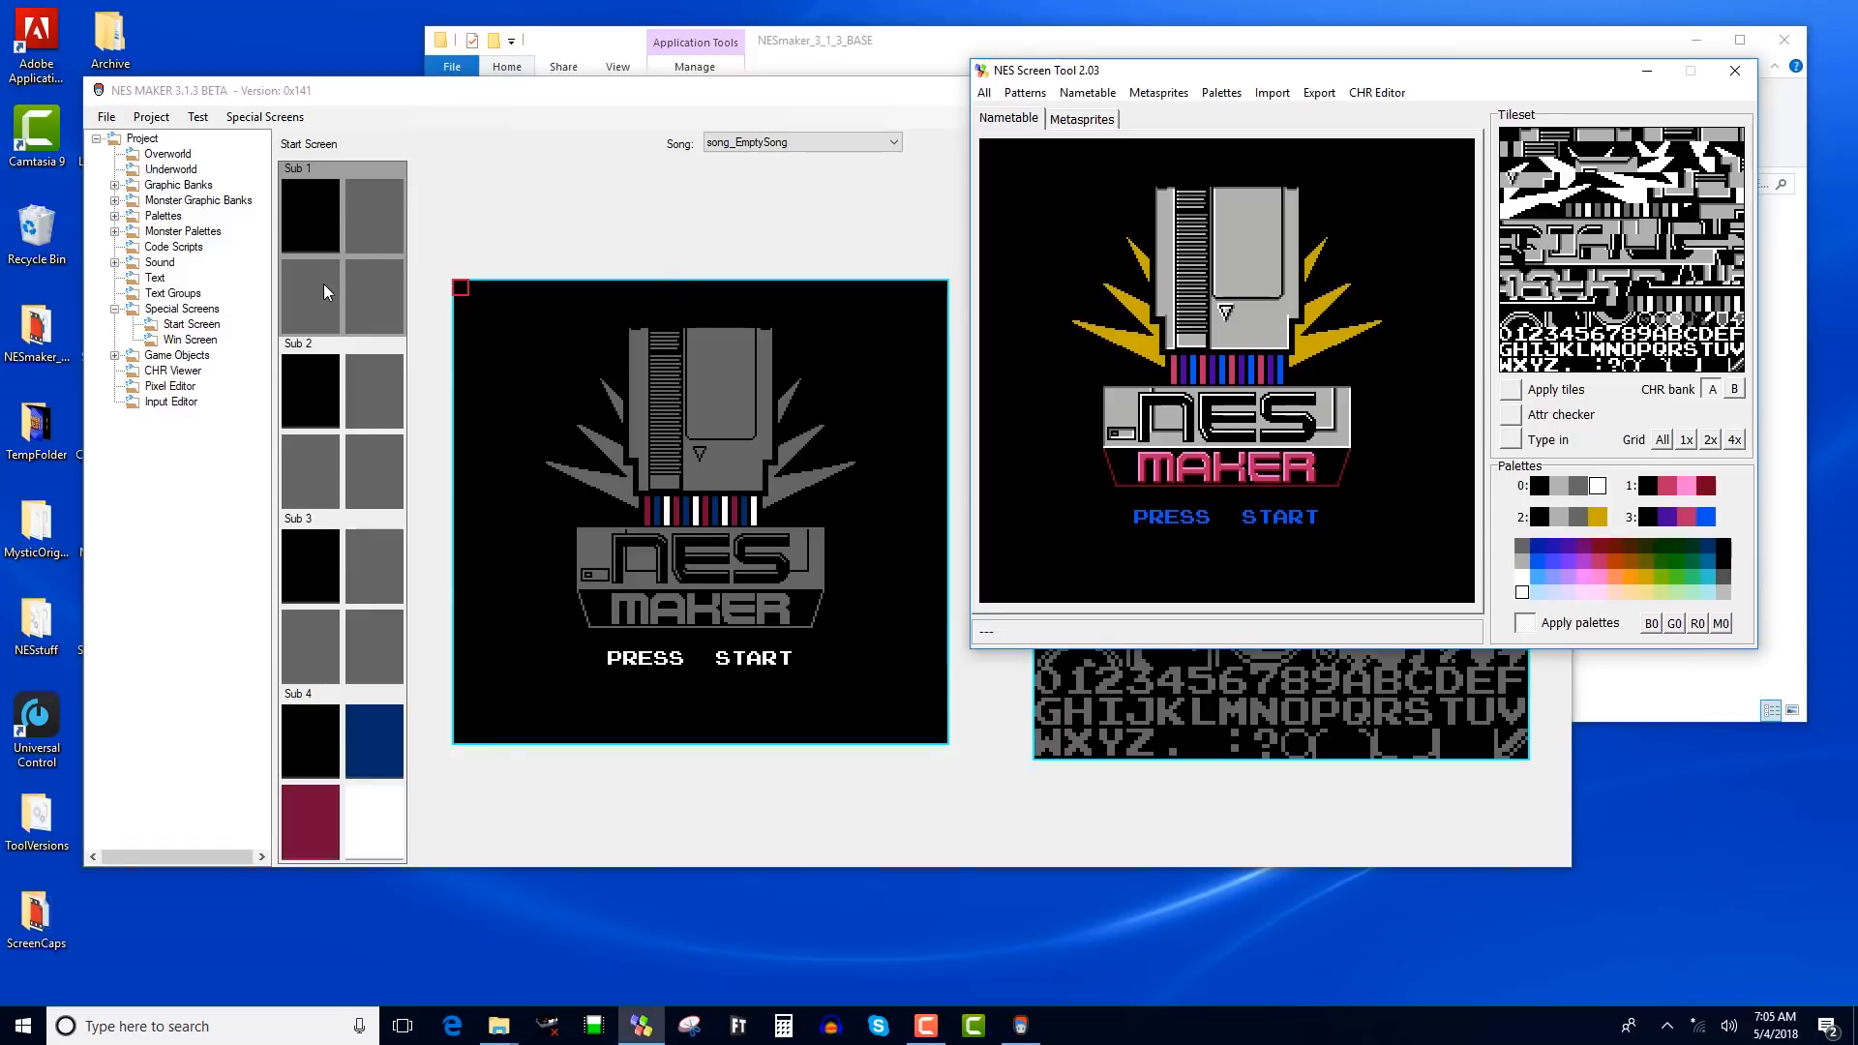
click(366, 244)
click(380, 215)
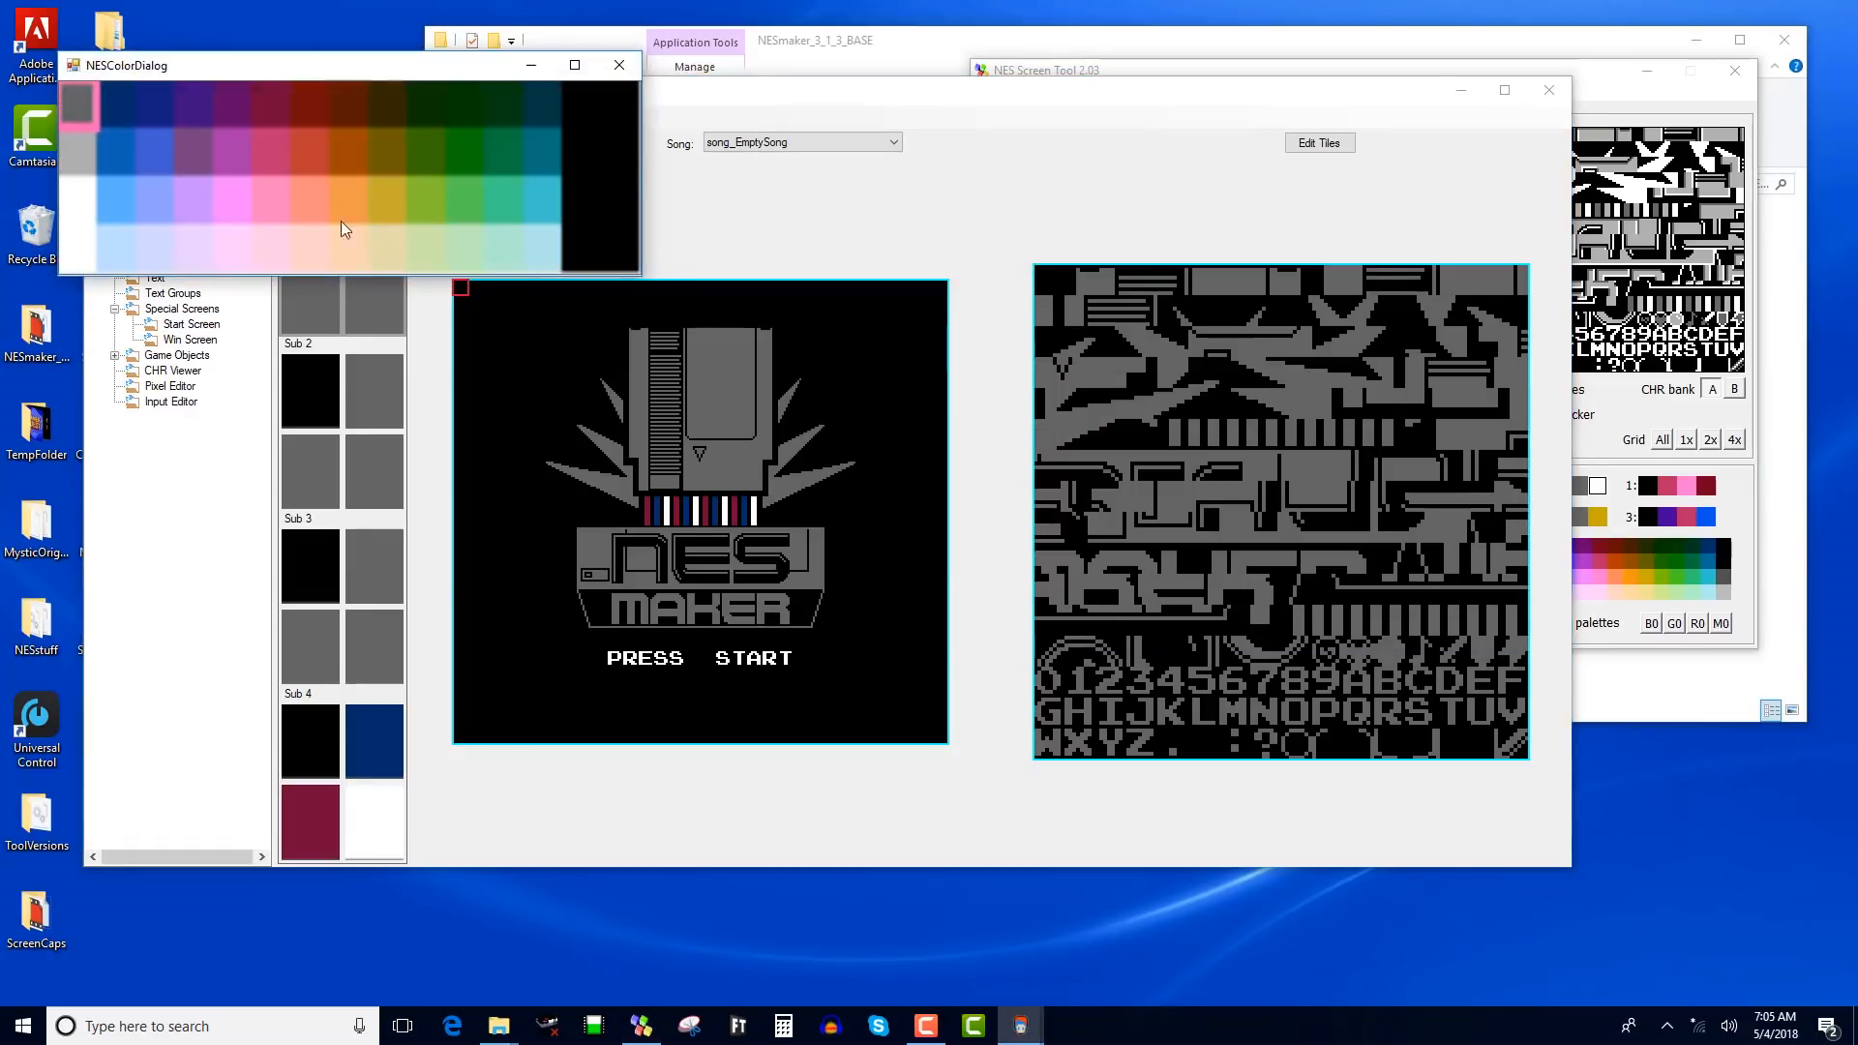
click(86, 151)
click(378, 285)
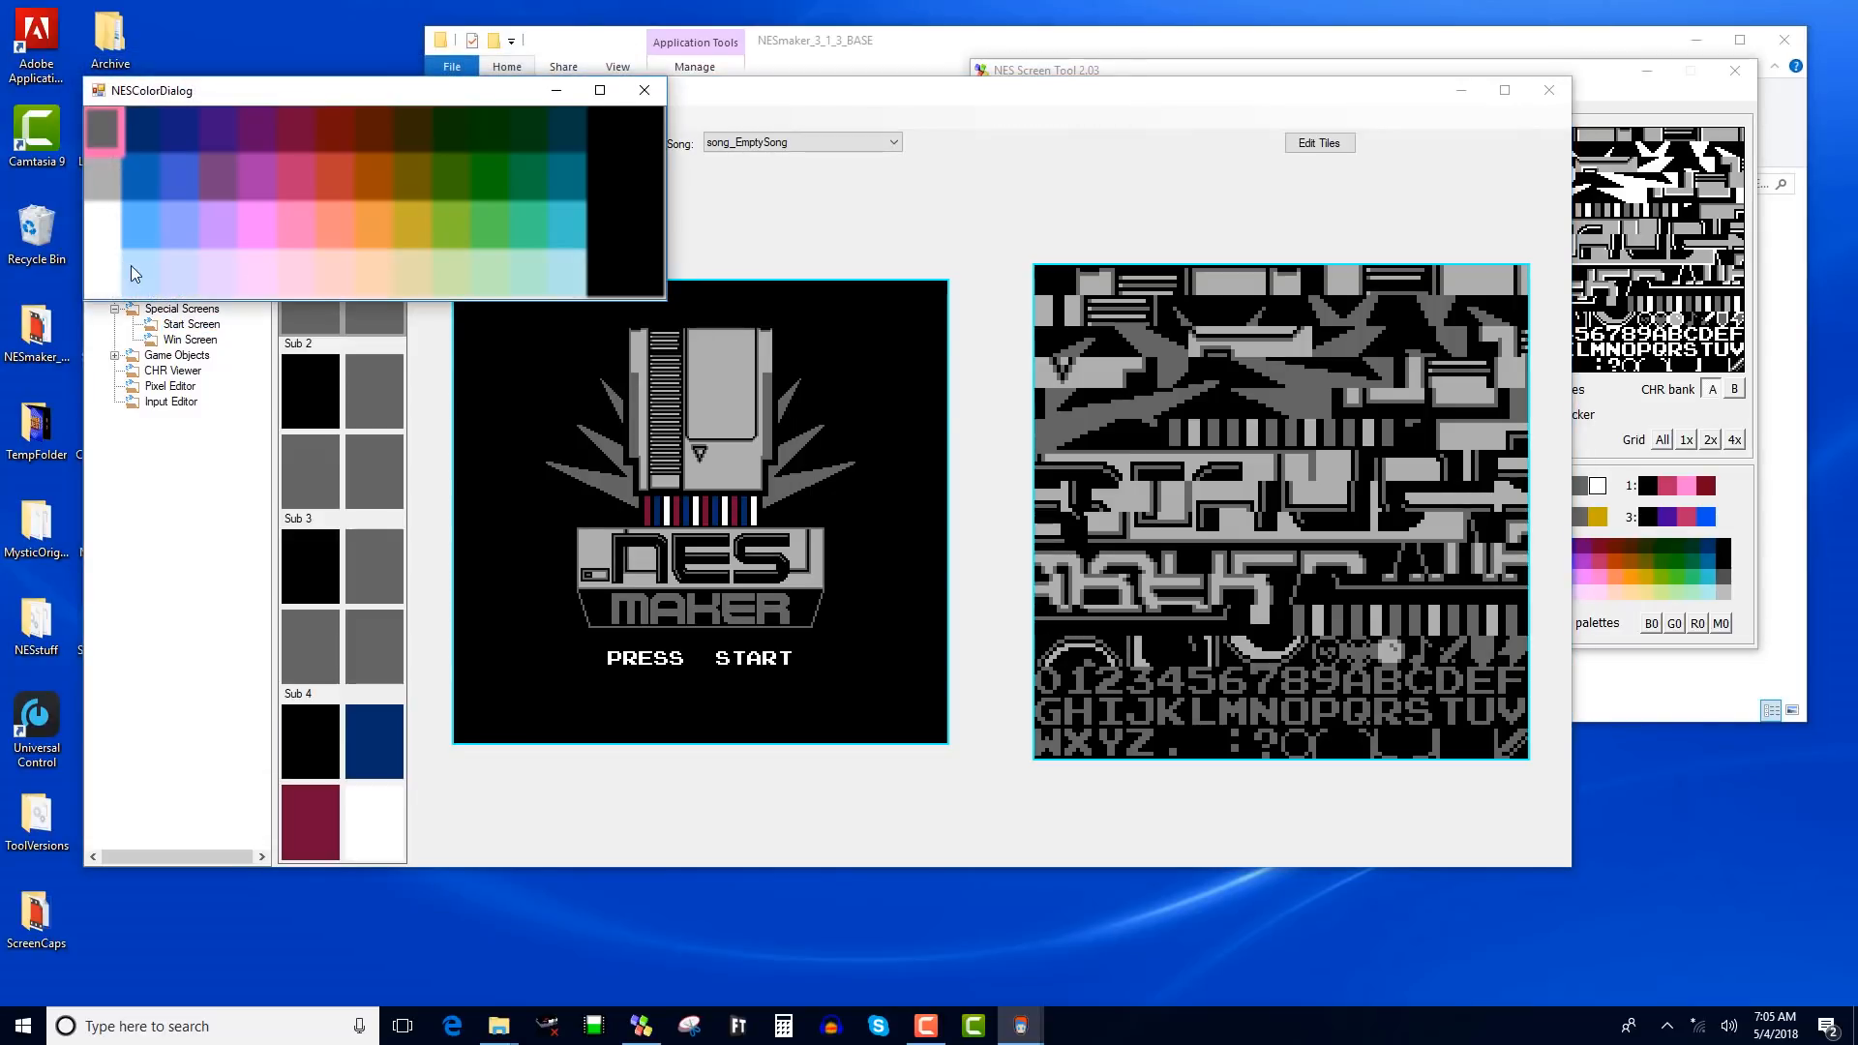
click(130, 265)
Step: Check the palettes in NES Screen Tool and set the second colour of the Start Screen's Sub 2 palette to medium pink
click(1633, 94)
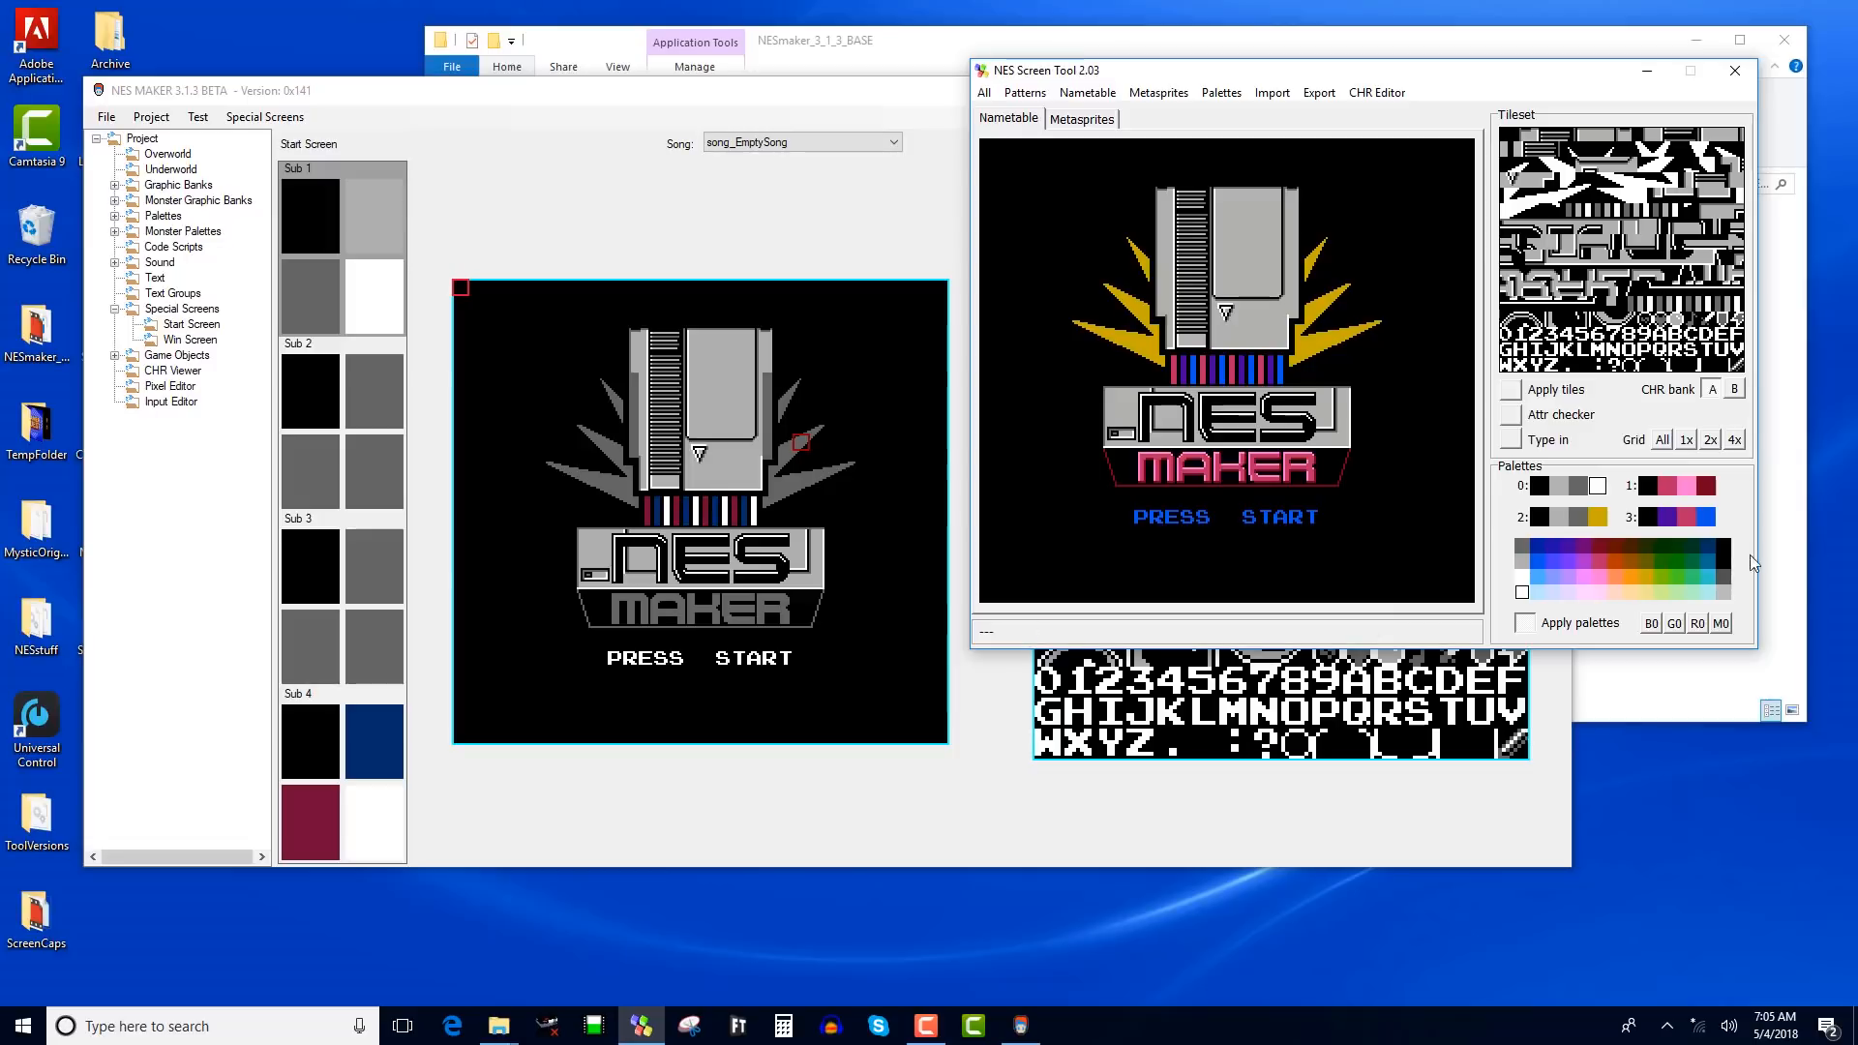
click(379, 399)
click(325, 223)
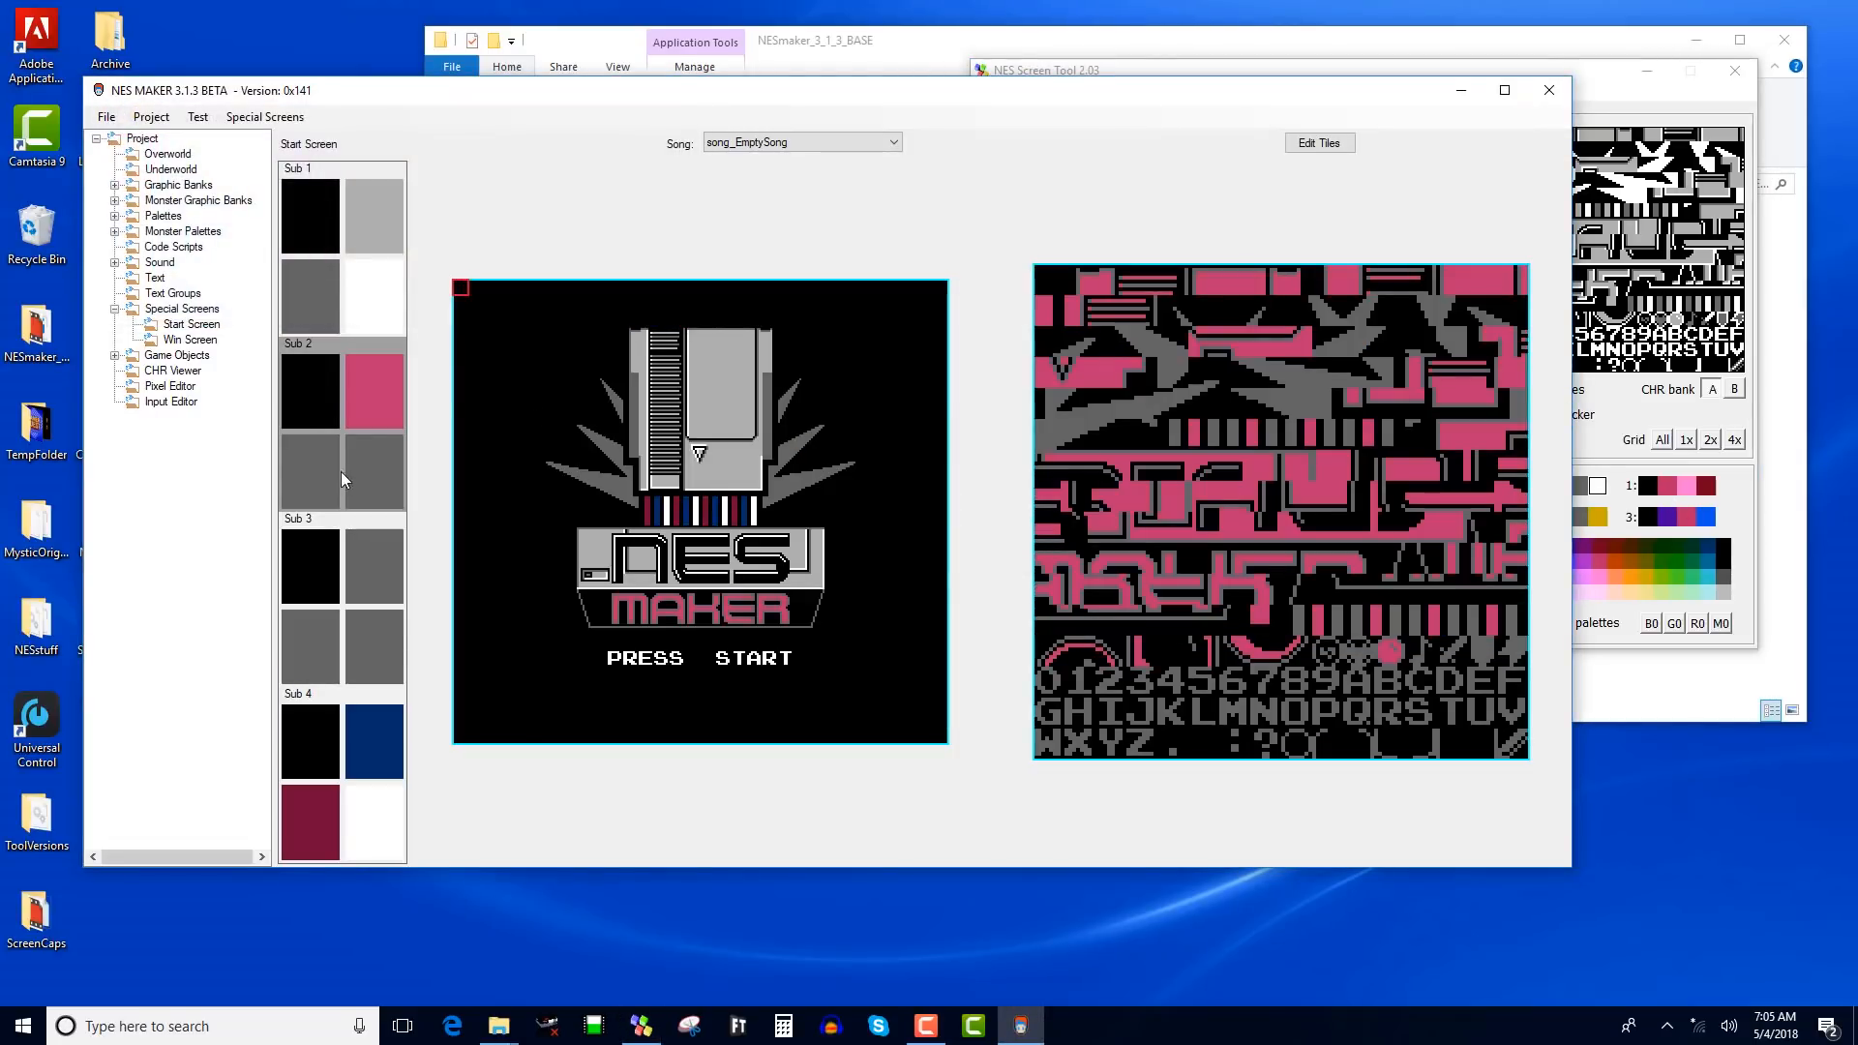
Step: Set the third colour of the Start Screen's Sub 2 palette to dark red and the fourth to light pink
click(320, 472)
click(374, 184)
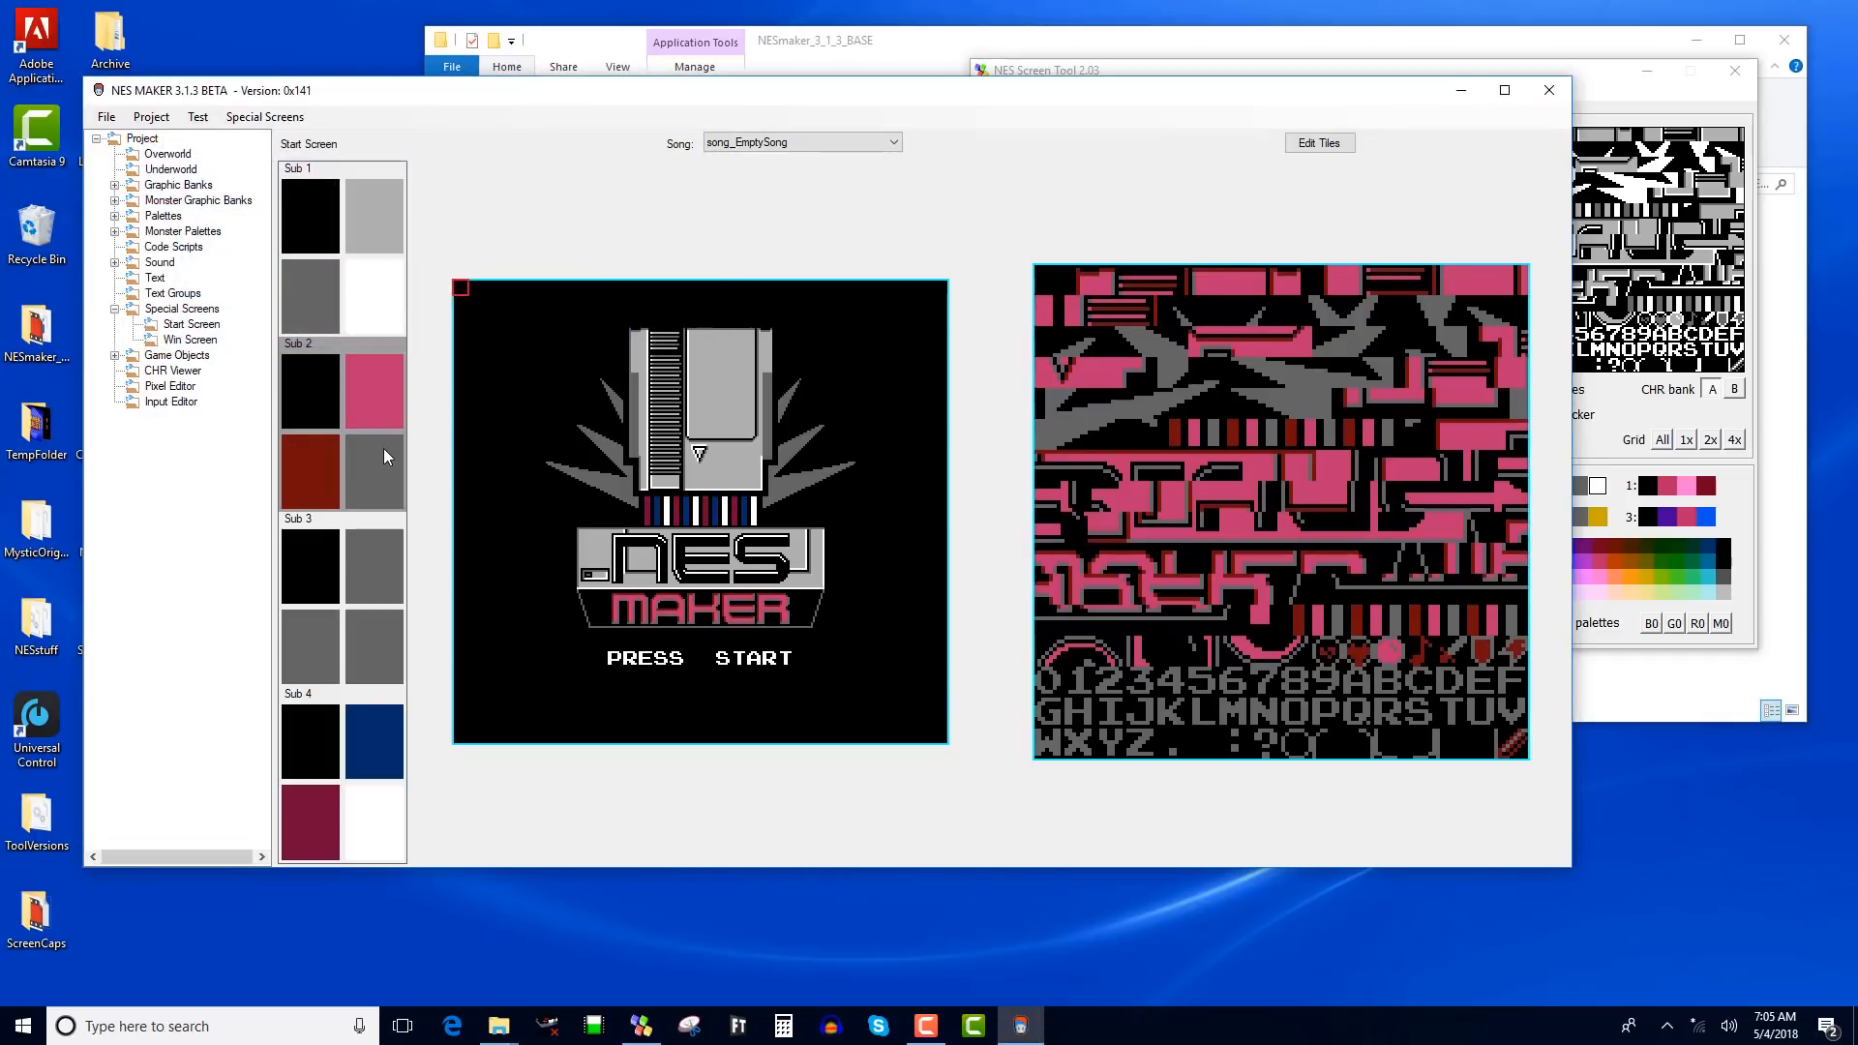
click(370, 455)
click(380, 294)
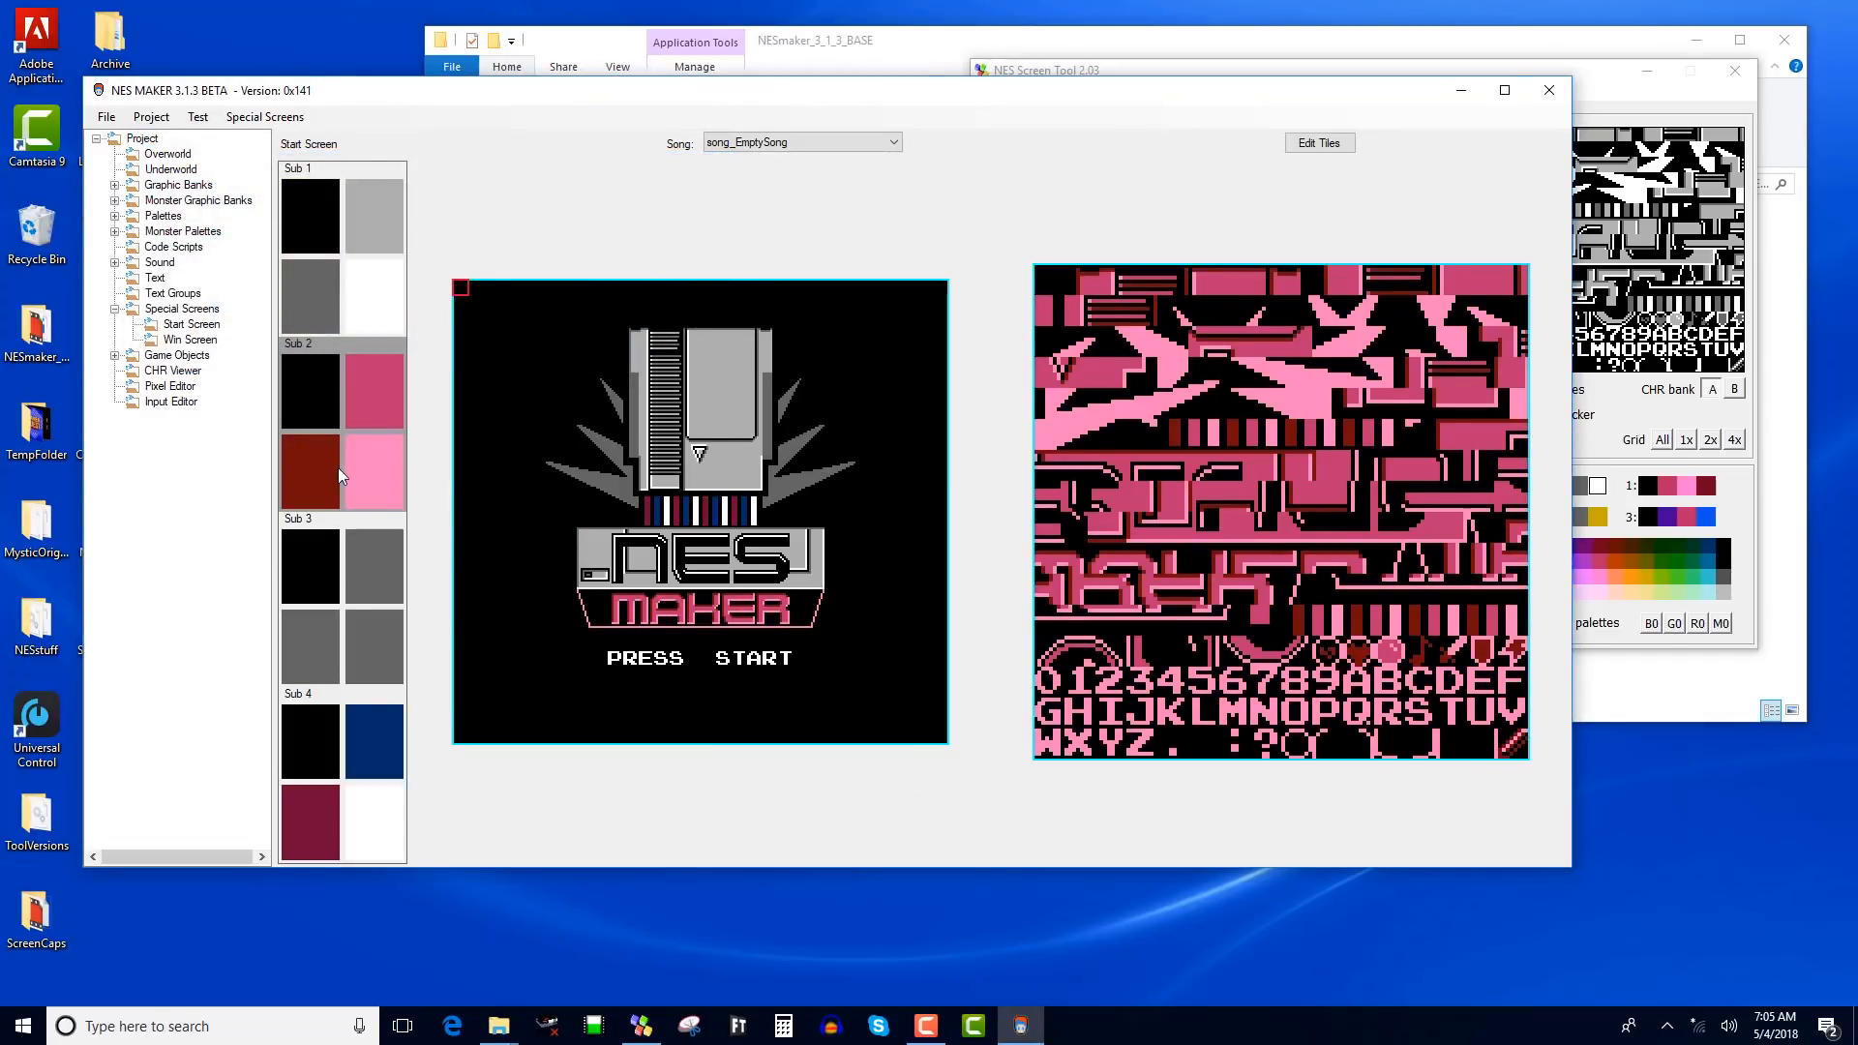
Step: Change the Sub 2 palette's third colour to light pink and its fourth colour to dark maroon
click(297, 476)
click(403, 336)
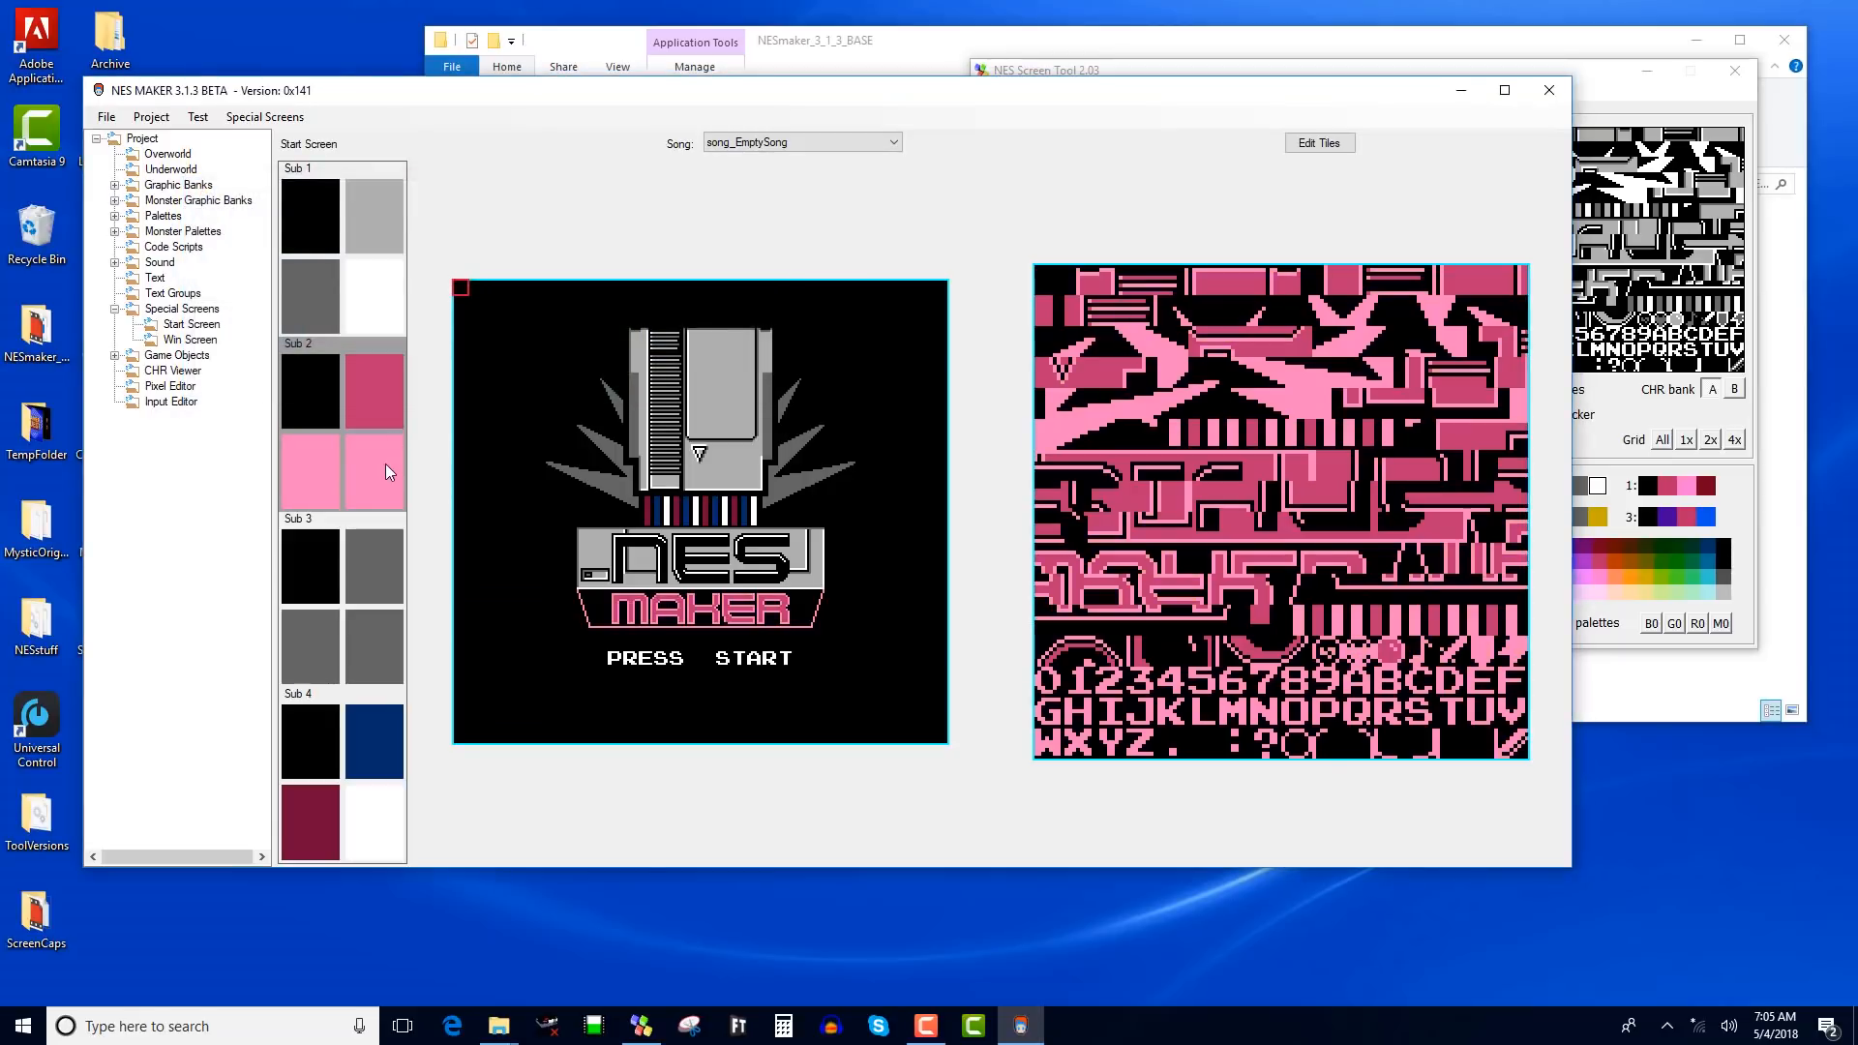
click(385, 464)
click(421, 262)
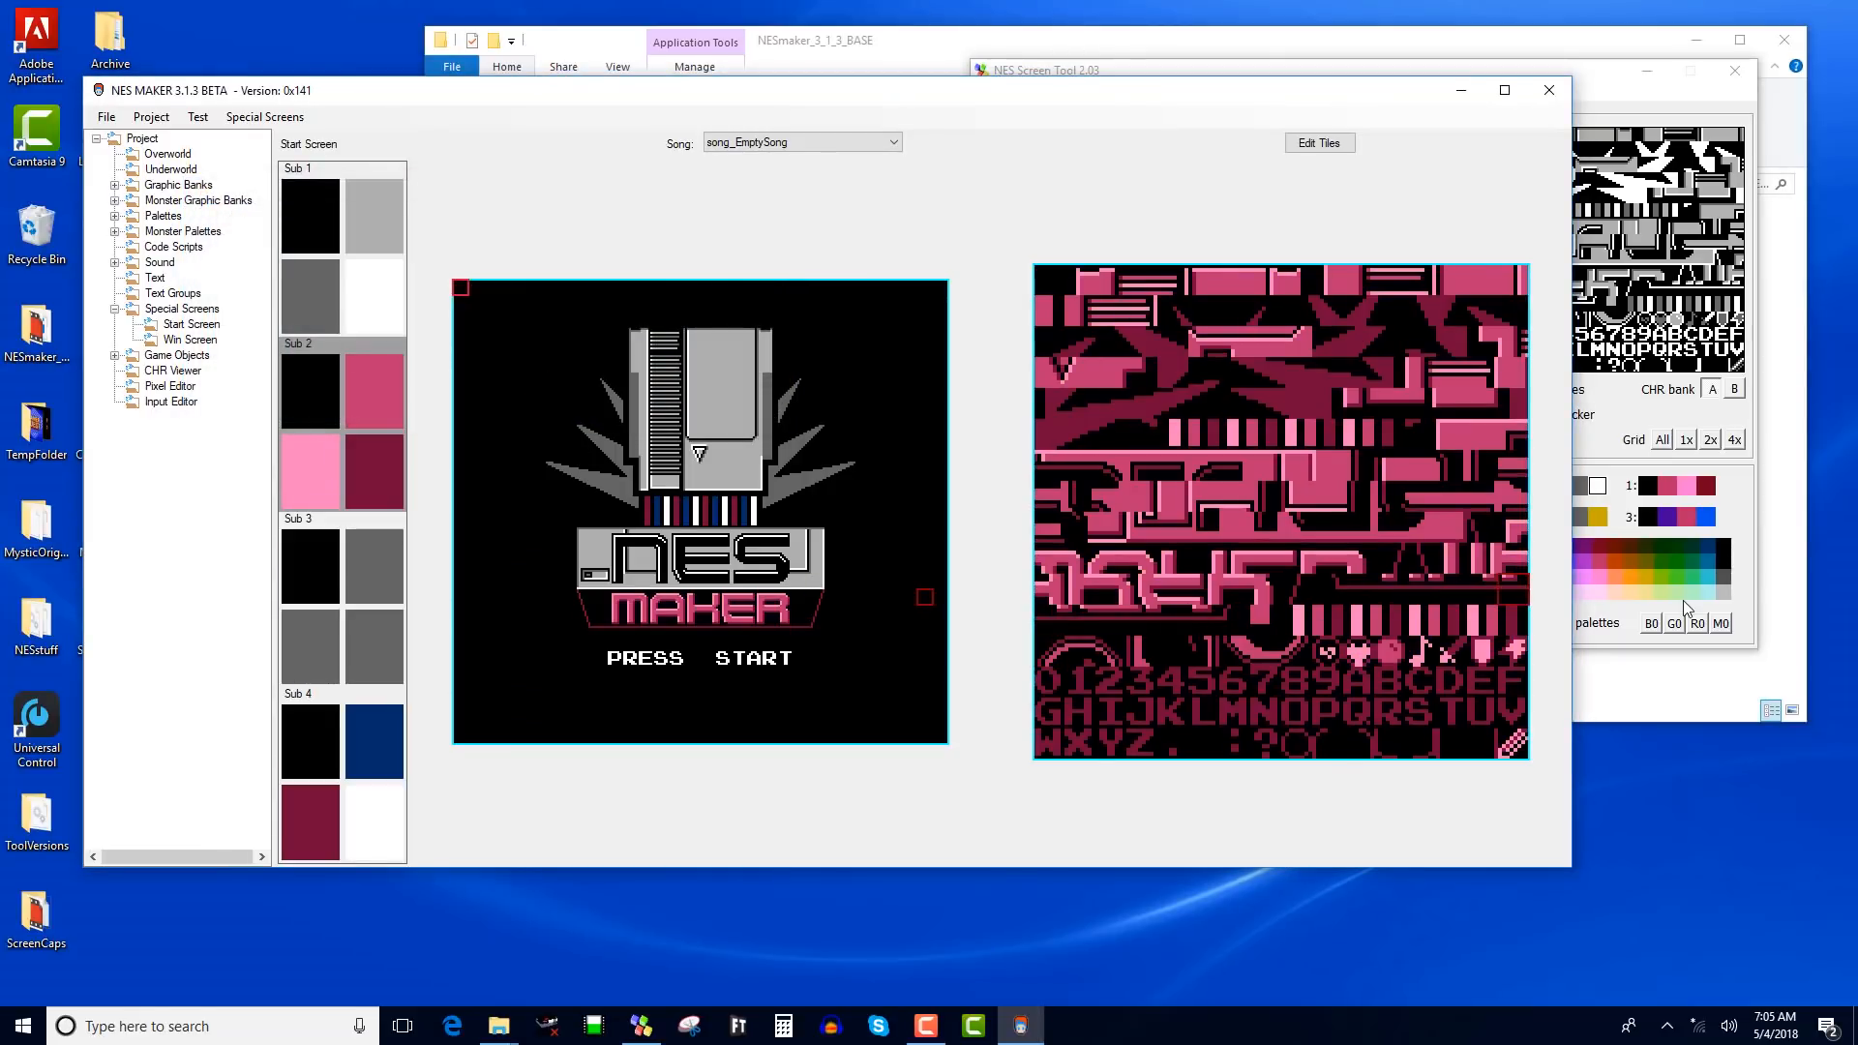
Step: Consult NES Screen Tool's palettes and set the Start Screen's Sub 3 second colour to light grey and fourth to gold
click(1749, 518)
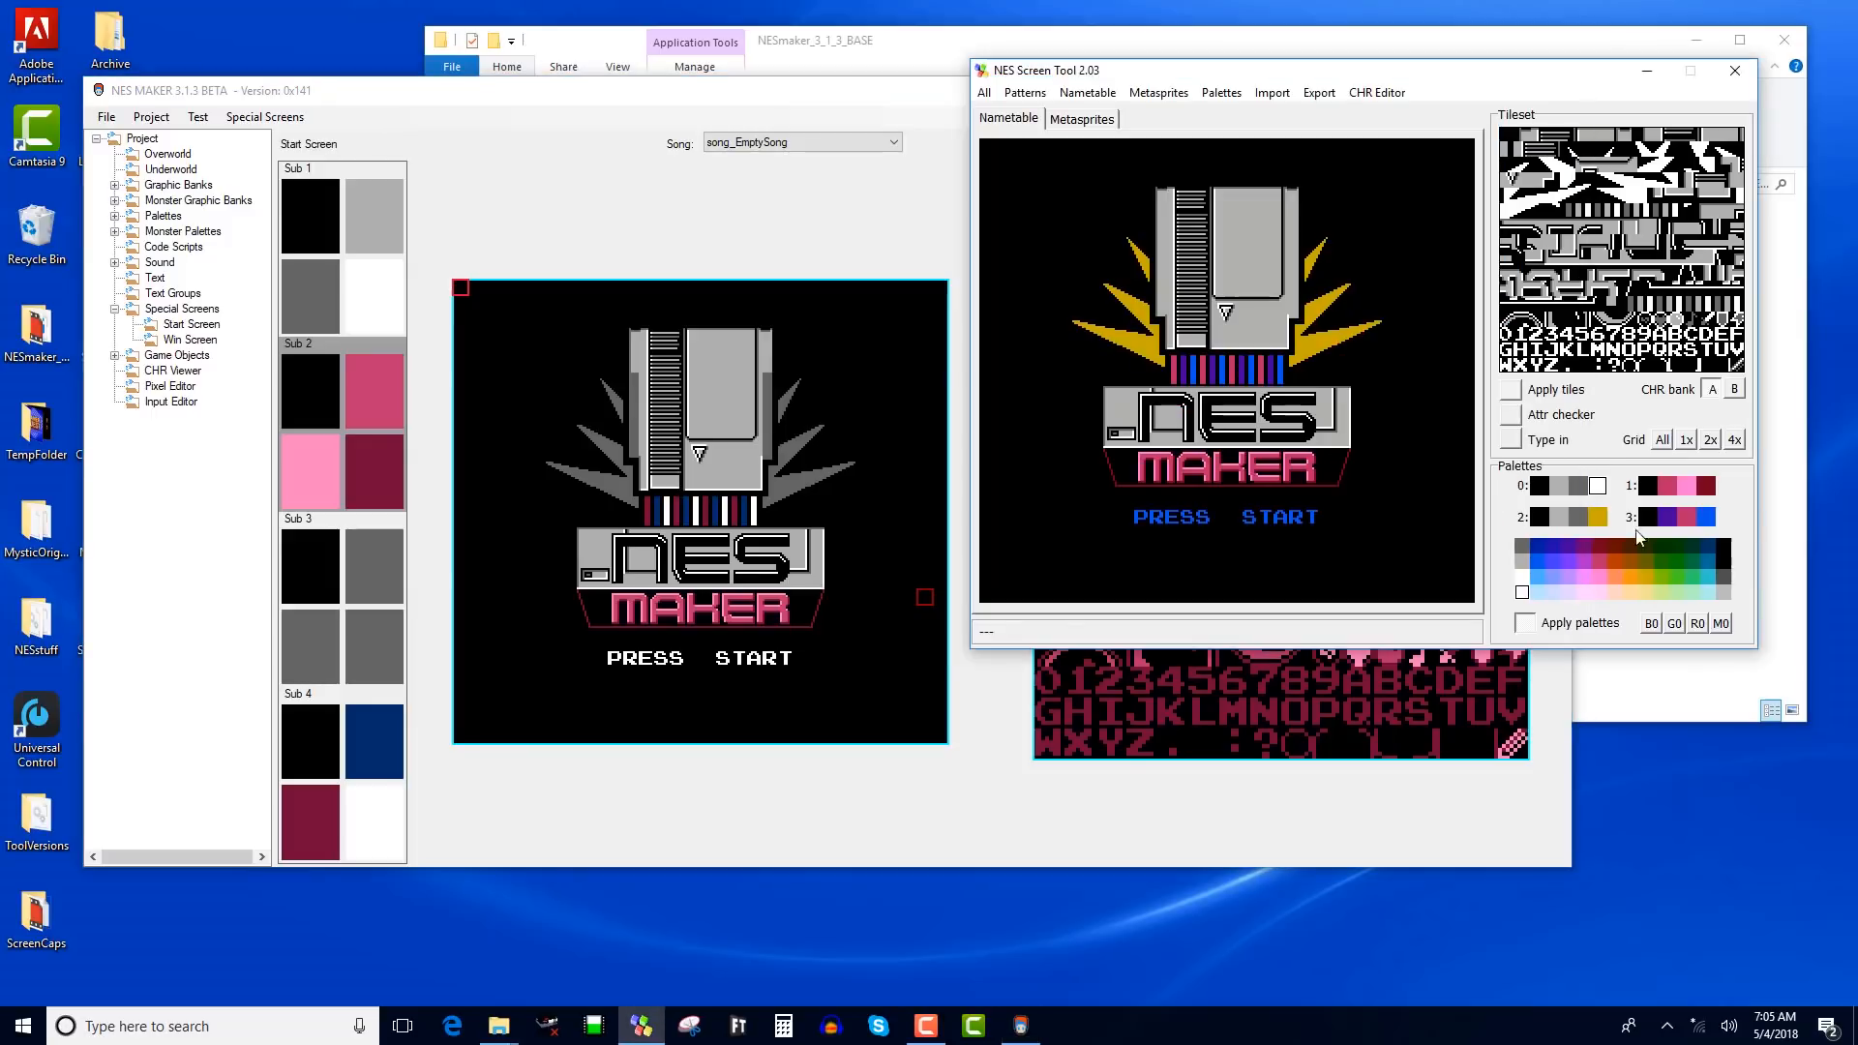
click(363, 558)
click(259, 327)
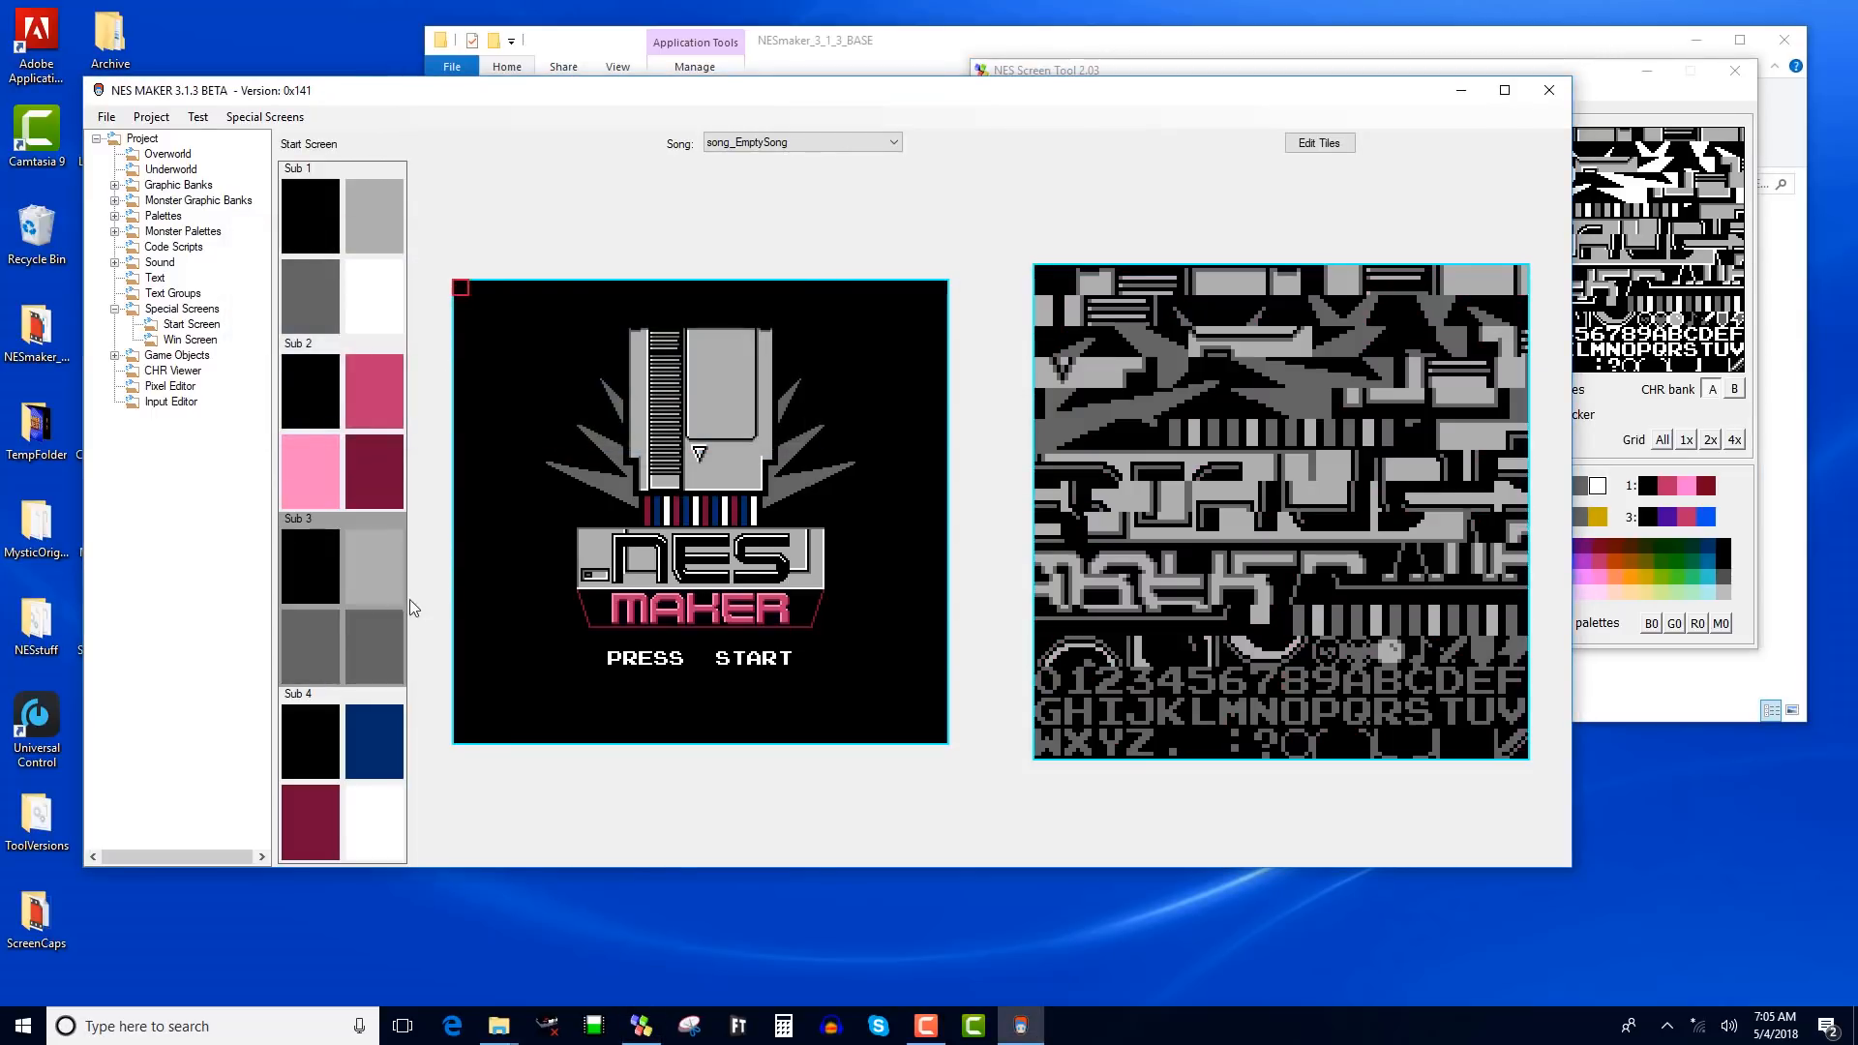
click(373, 634)
click(364, 159)
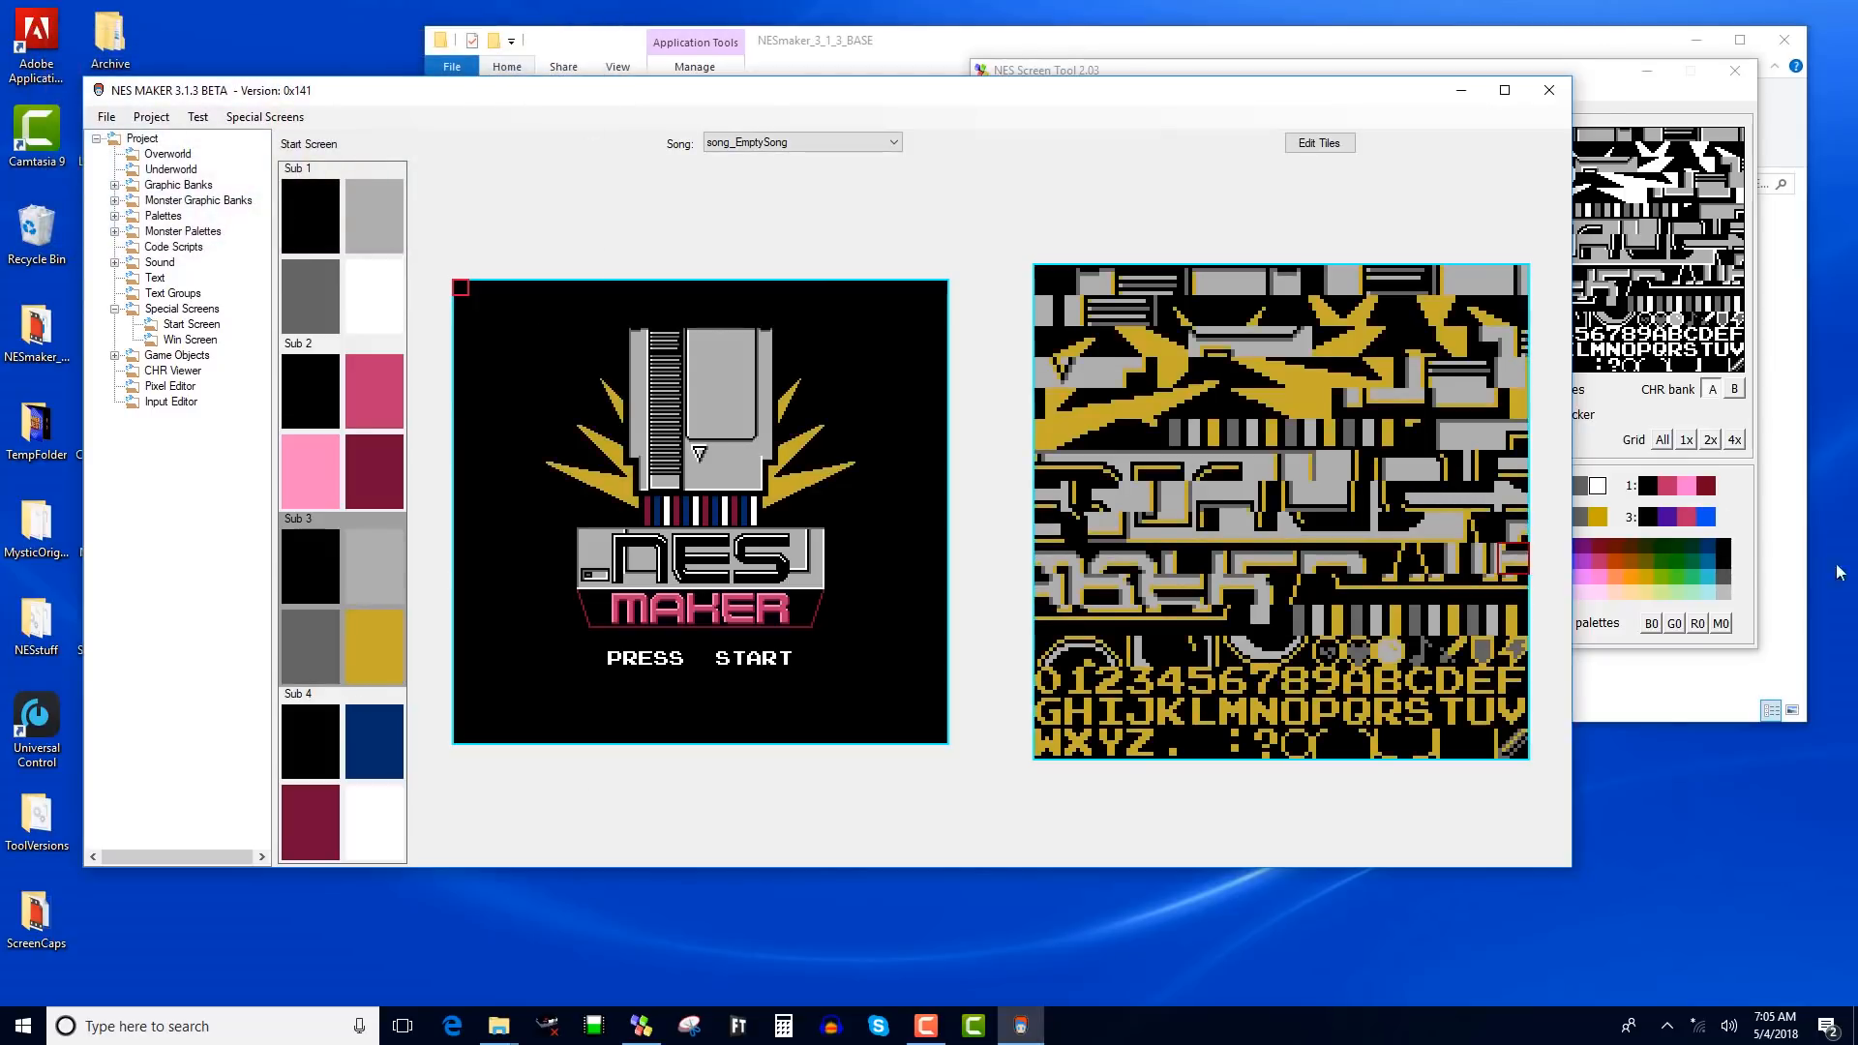
Step: Set the Start Screen's Sub 4 palette to purple for the second colour, orange-red for the third and blue for the fourth
click(375, 747)
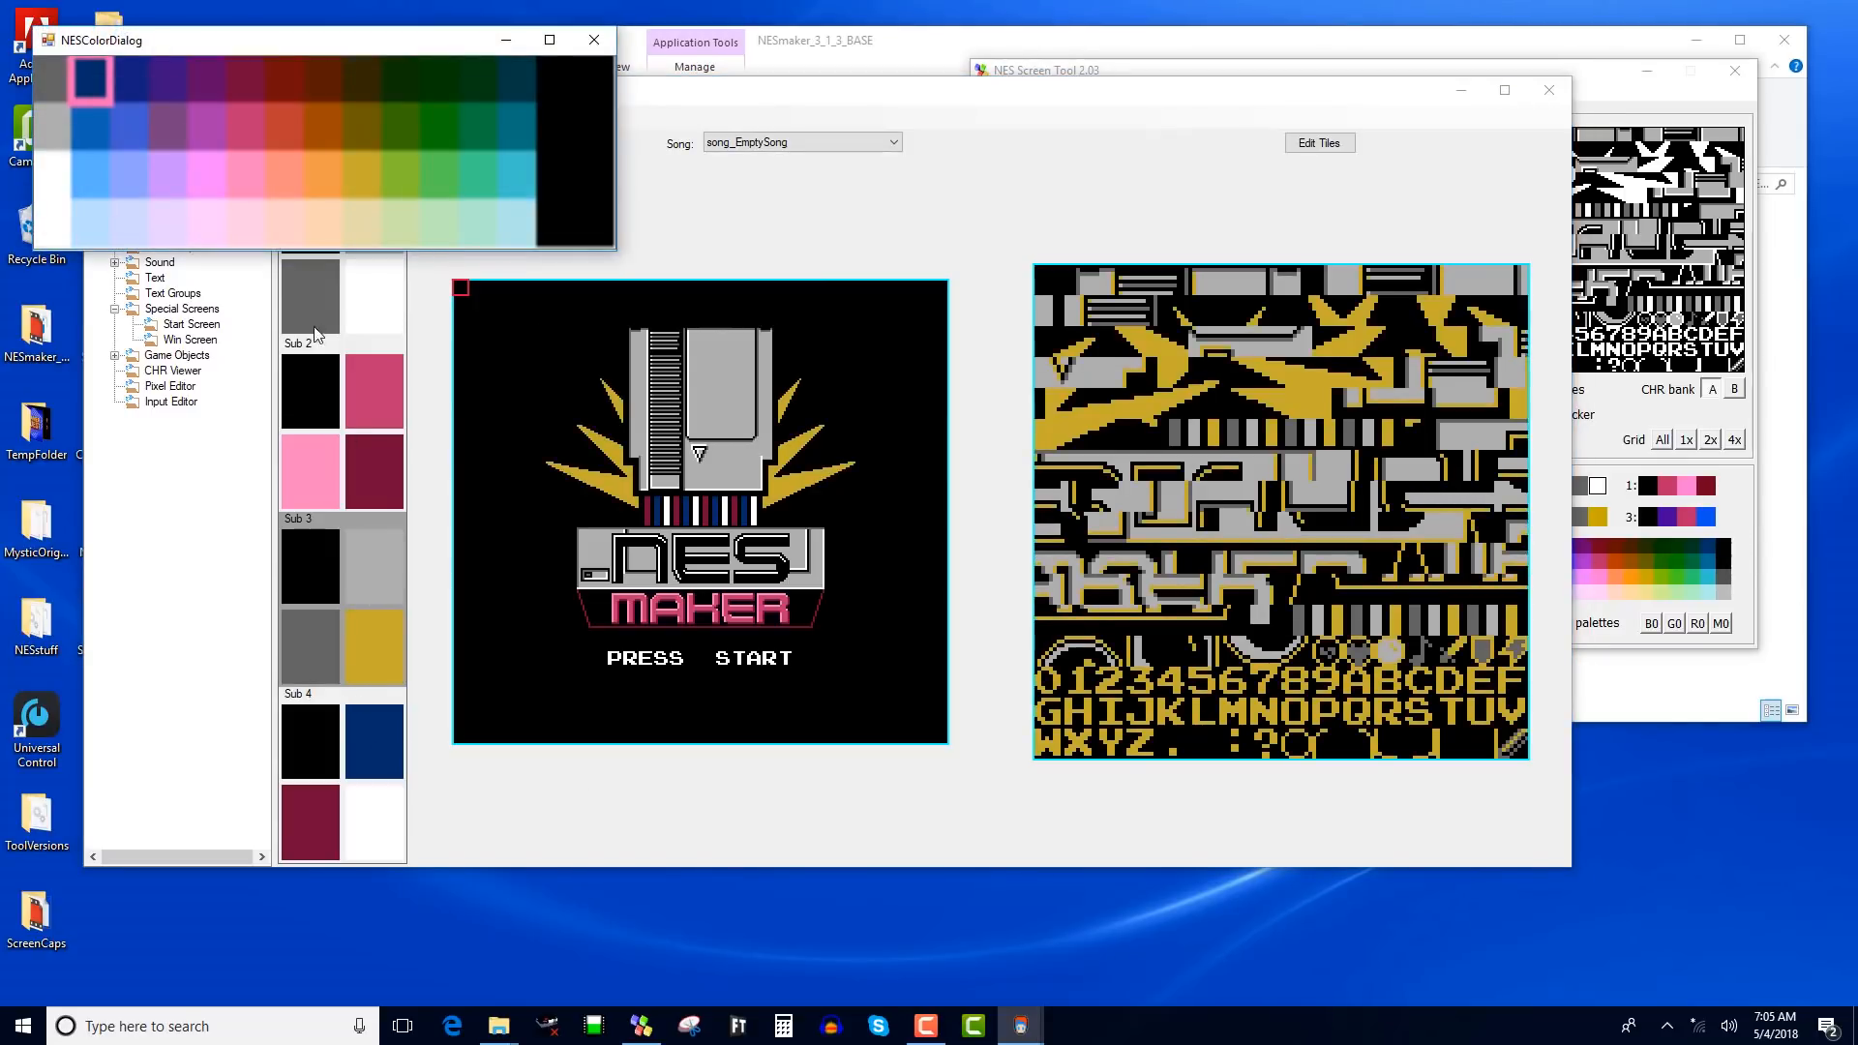
click(191, 125)
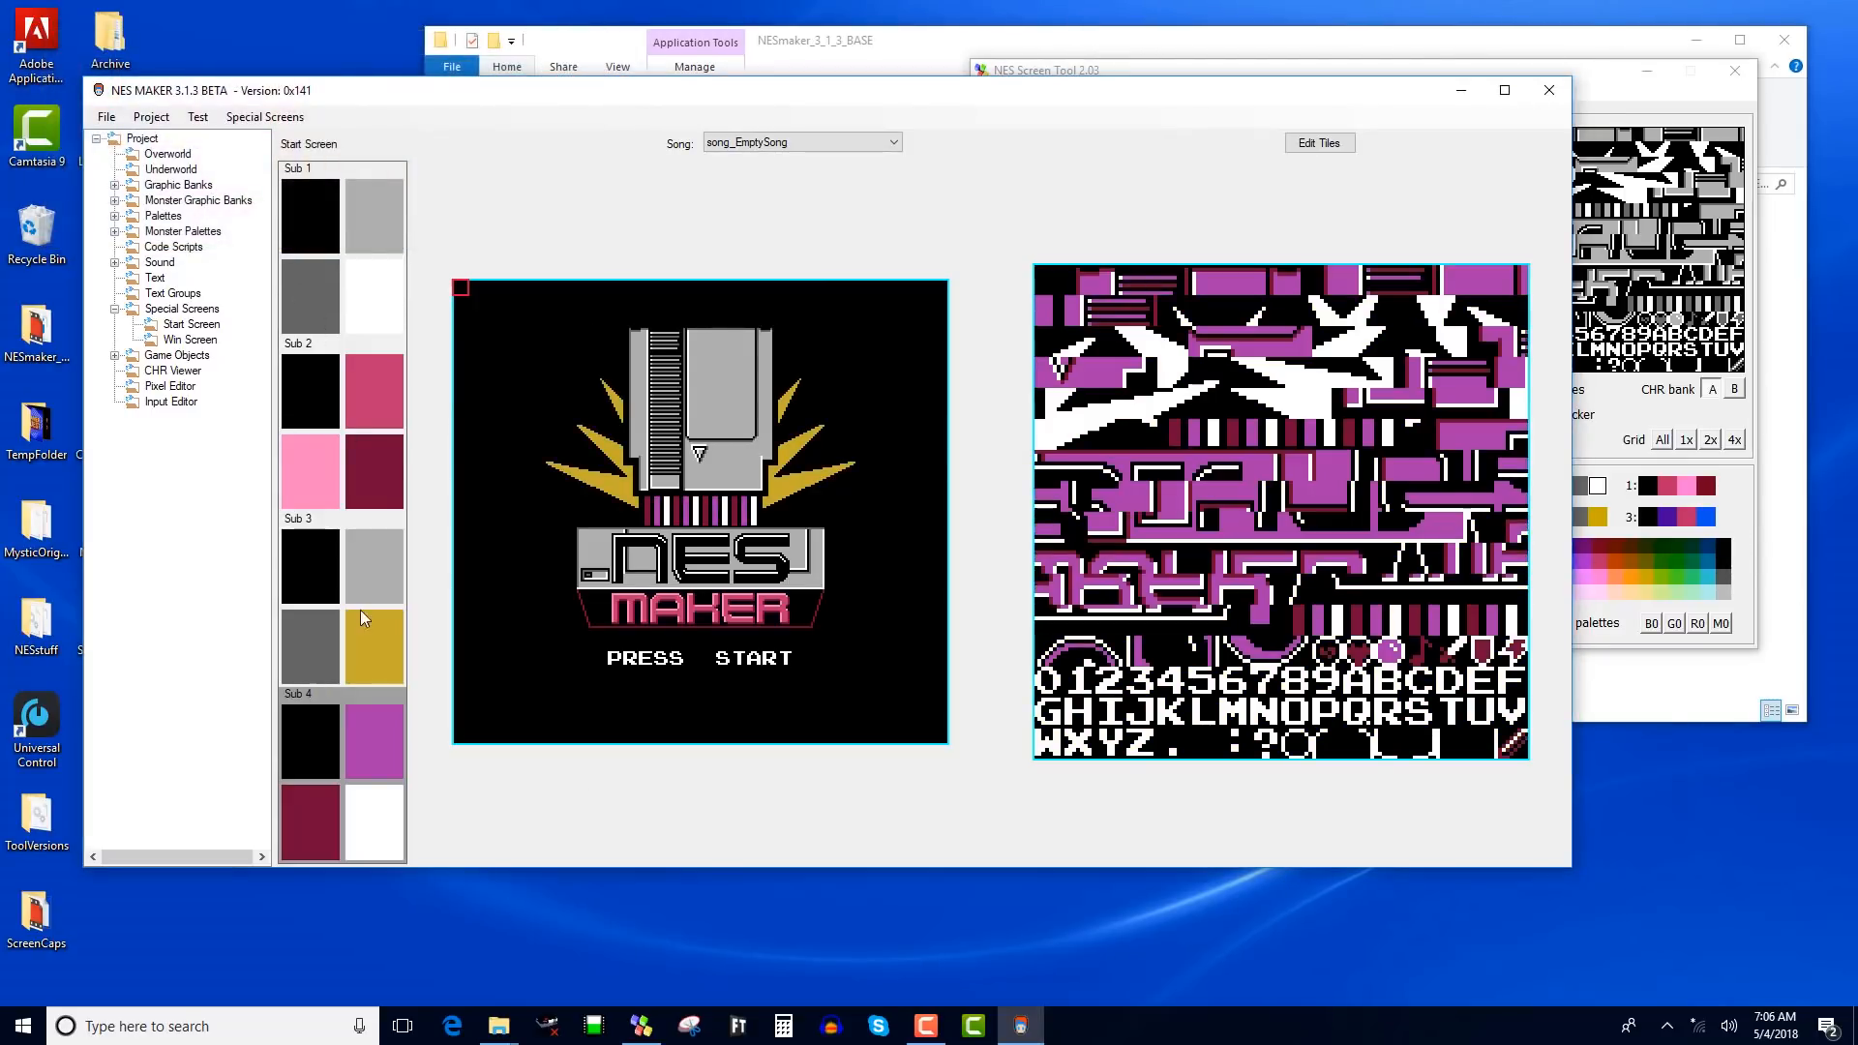
click(313, 807)
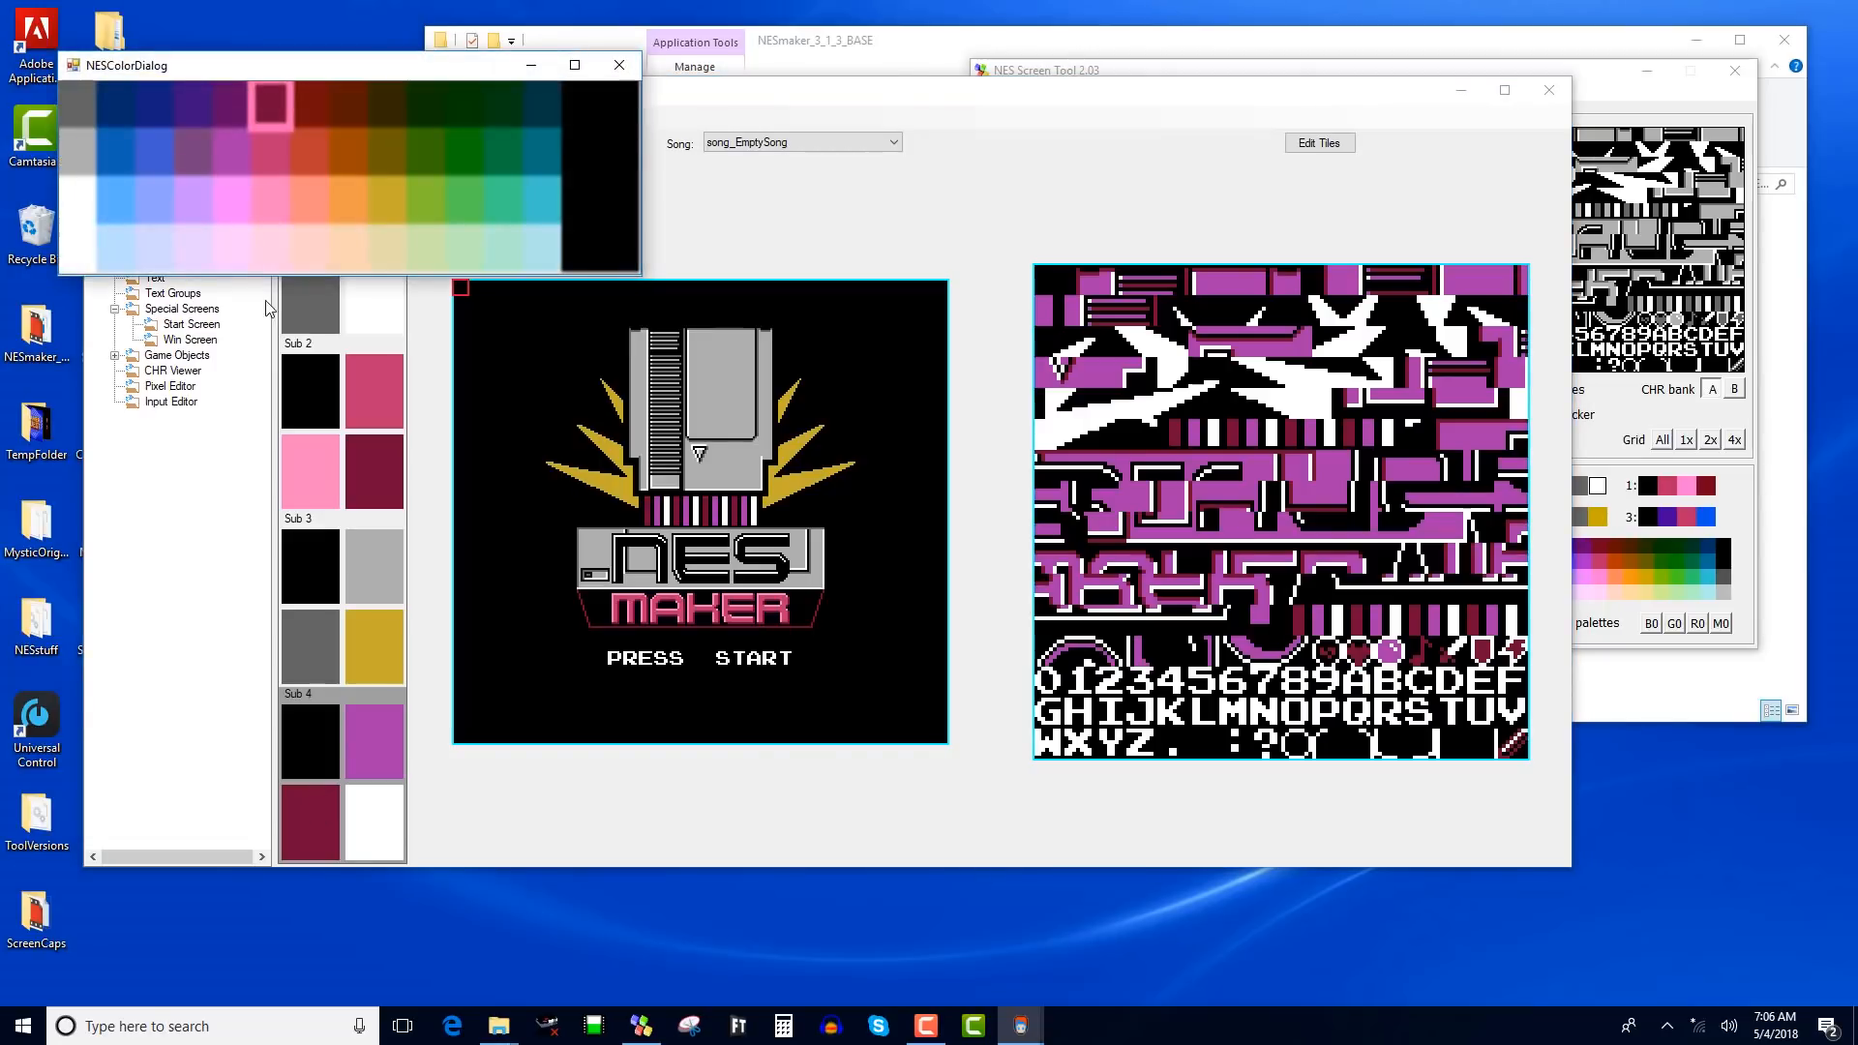
click(310, 160)
click(372, 829)
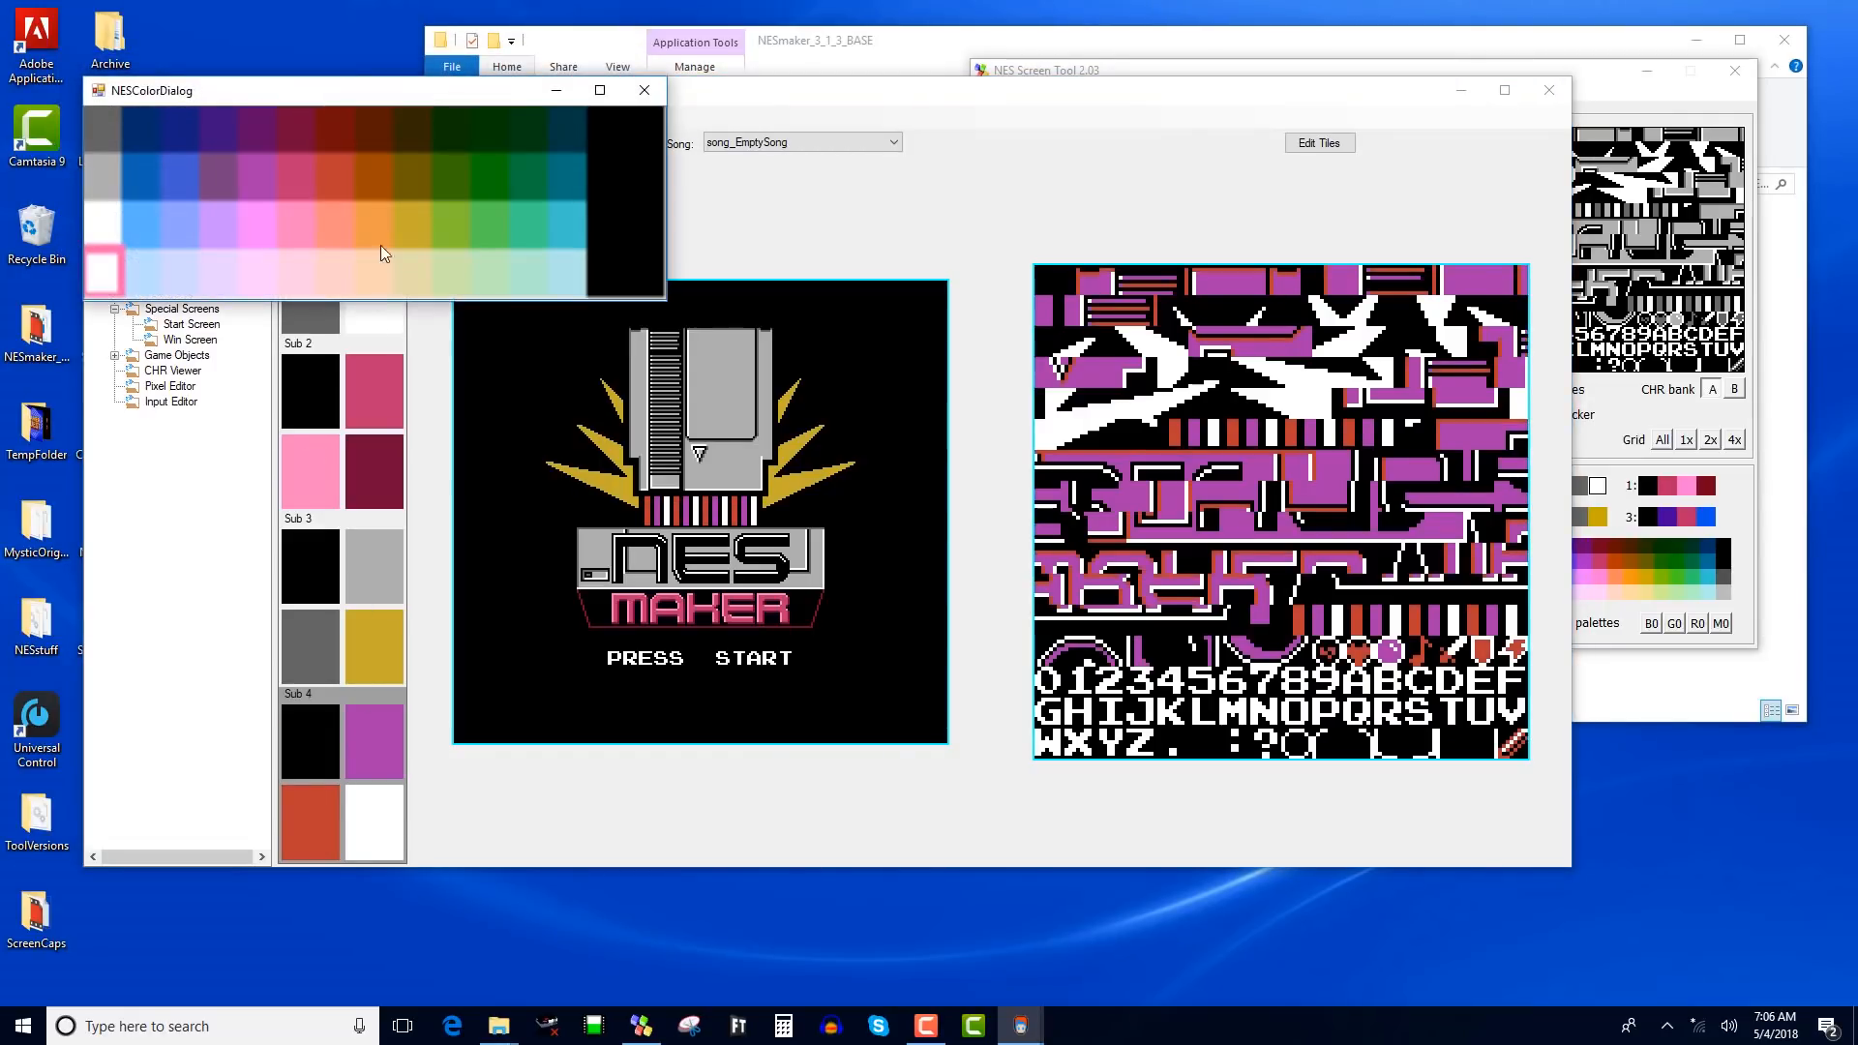
click(180, 185)
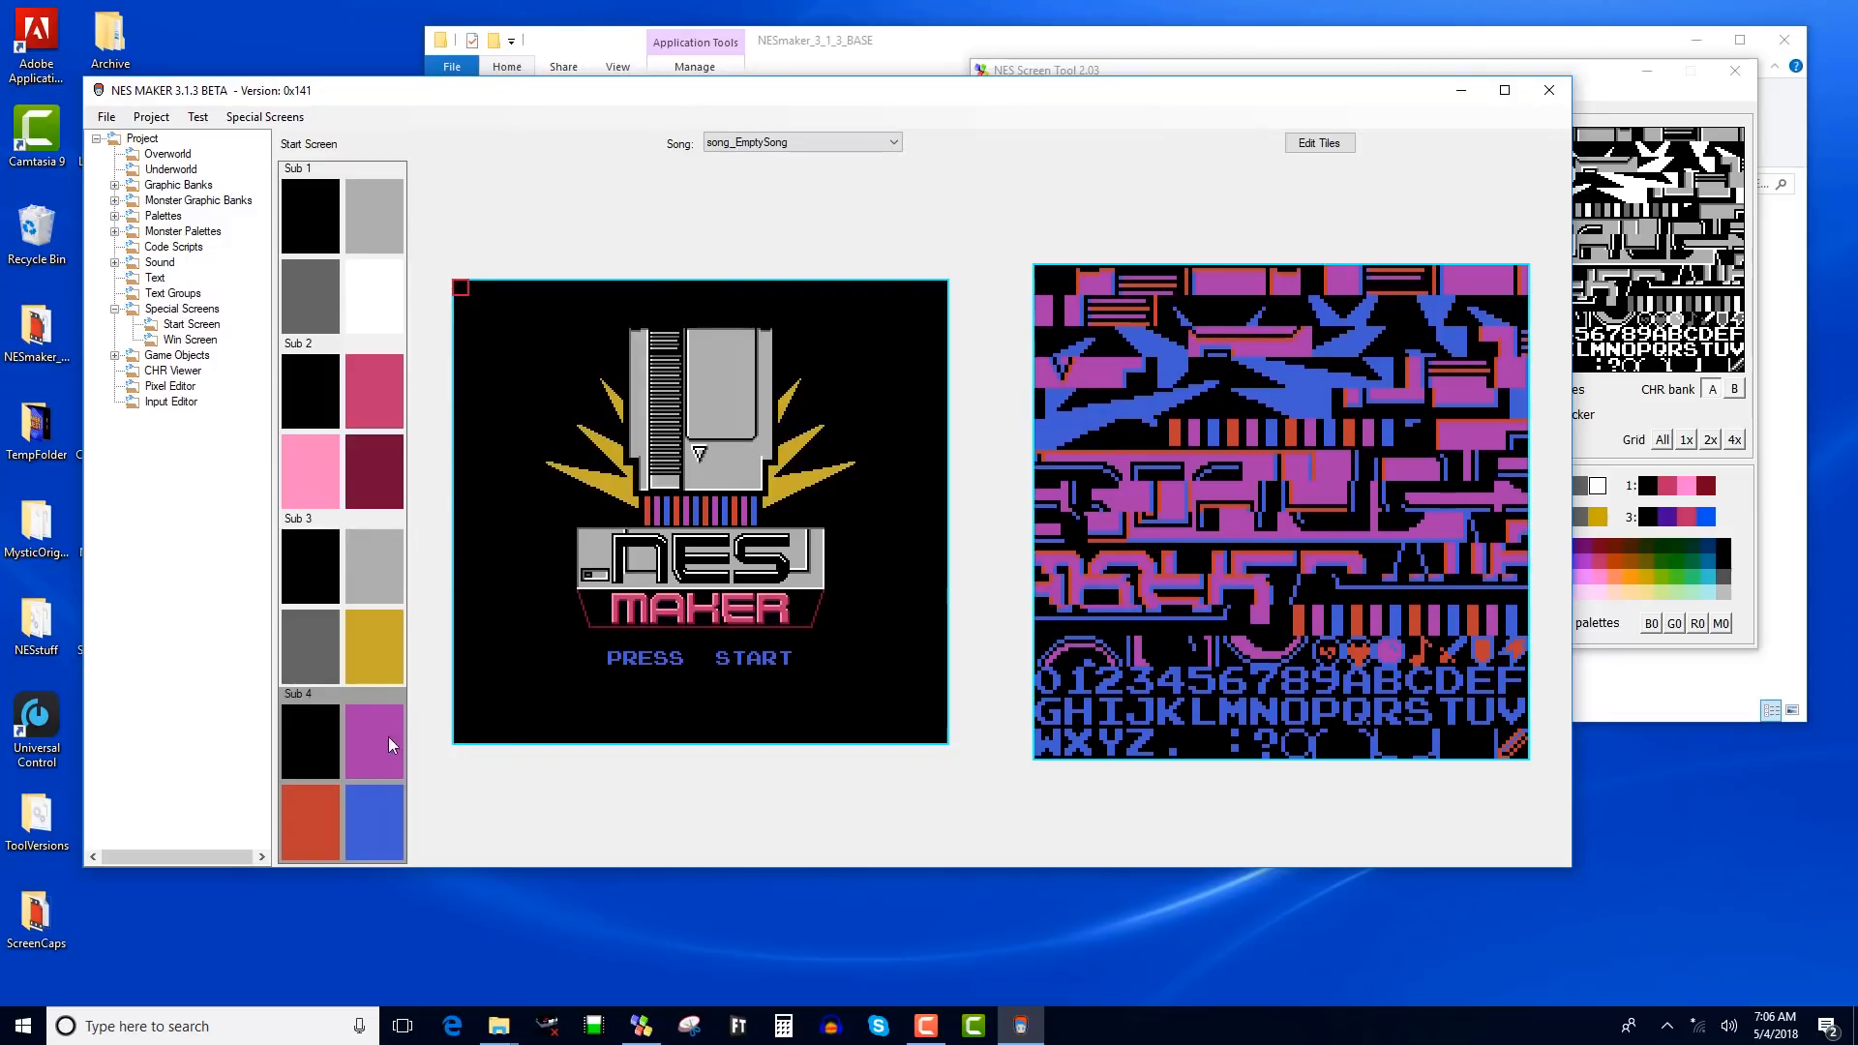
Step: Compare the logo with NES Screen Tool, then compile and run the game and move its window to compare the start screens
click(1591, 94)
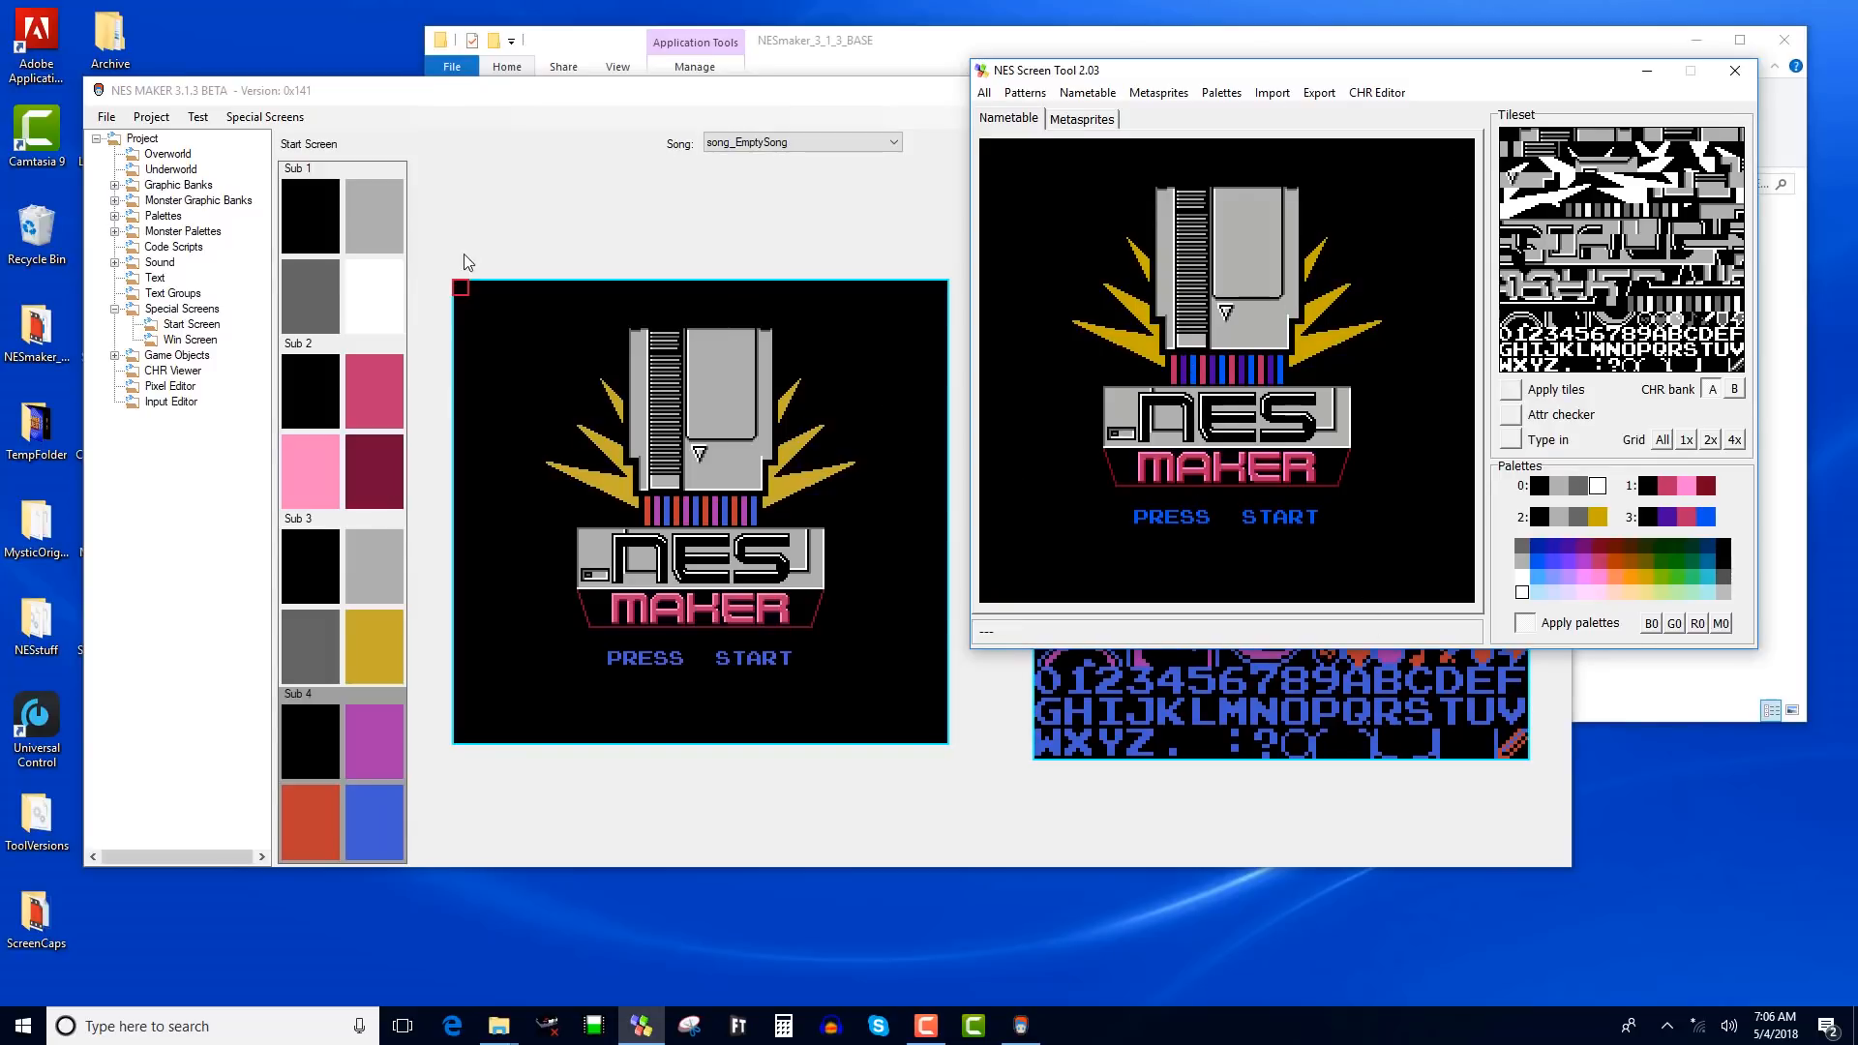
click(200, 117)
click(206, 117)
click(224, 159)
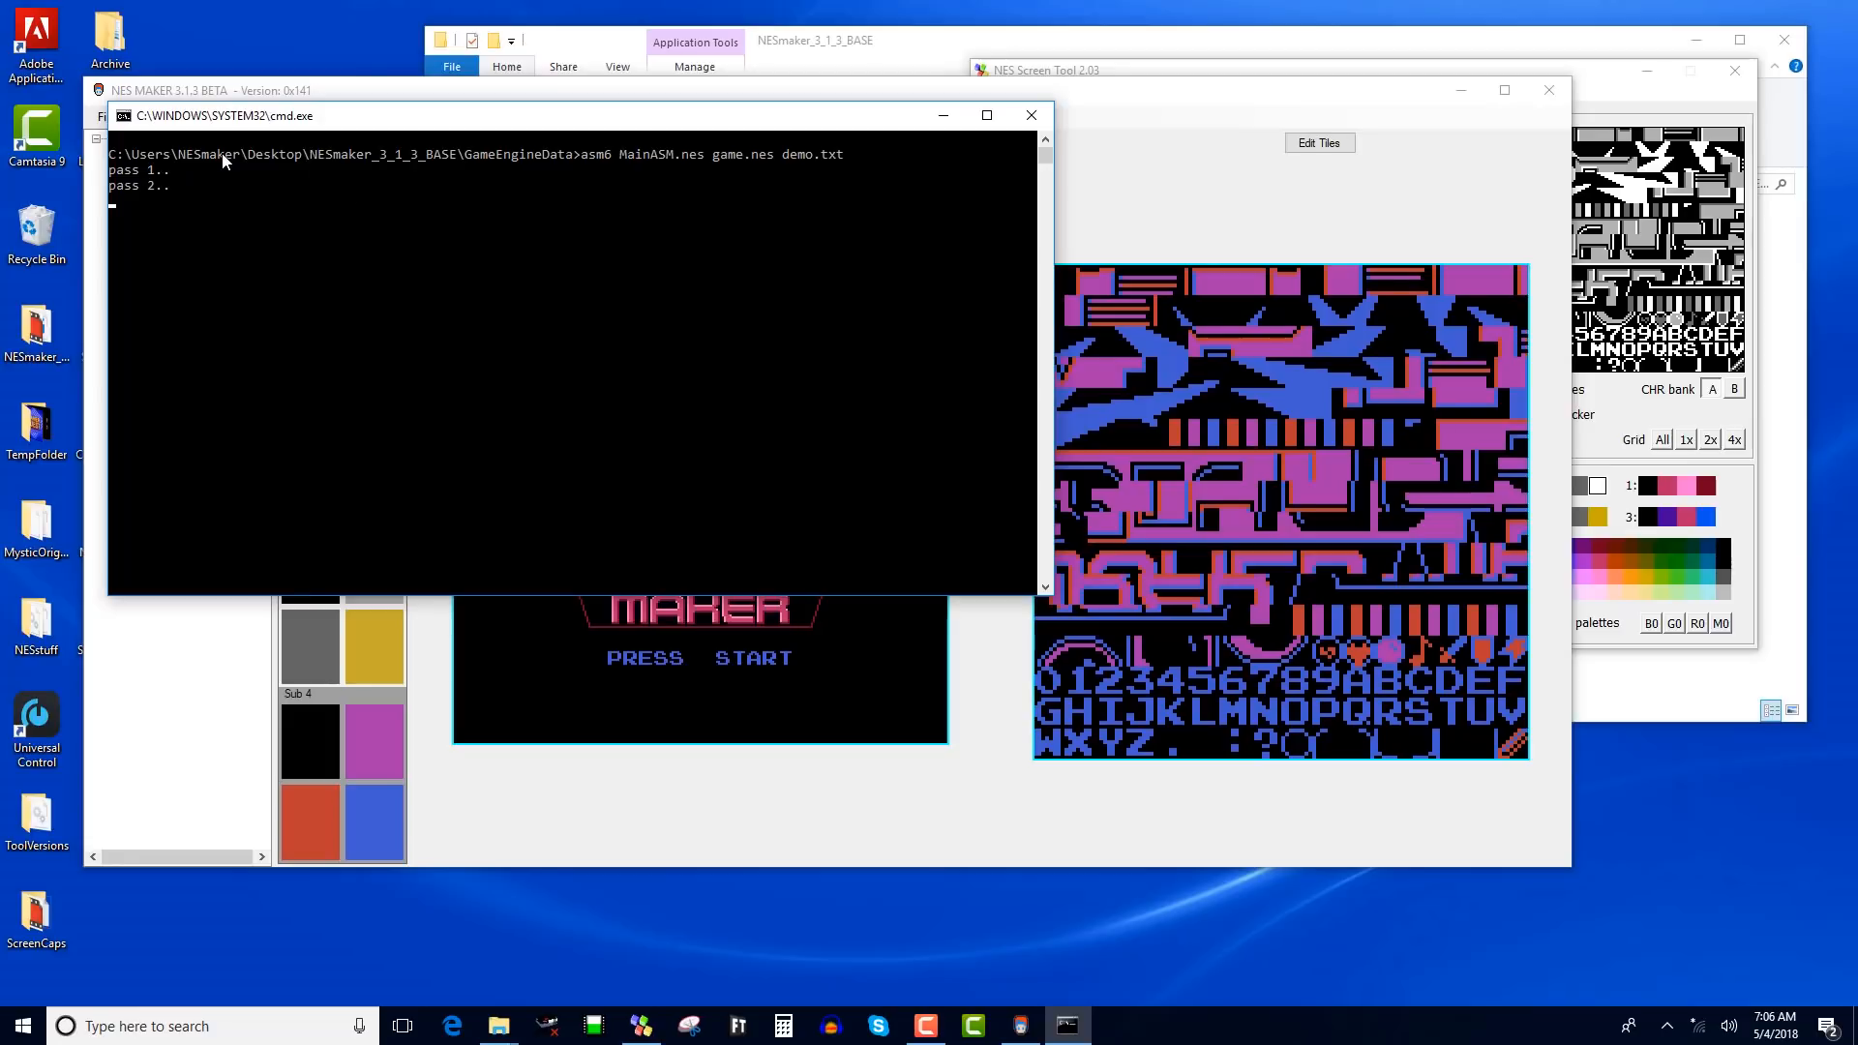
key(Return)
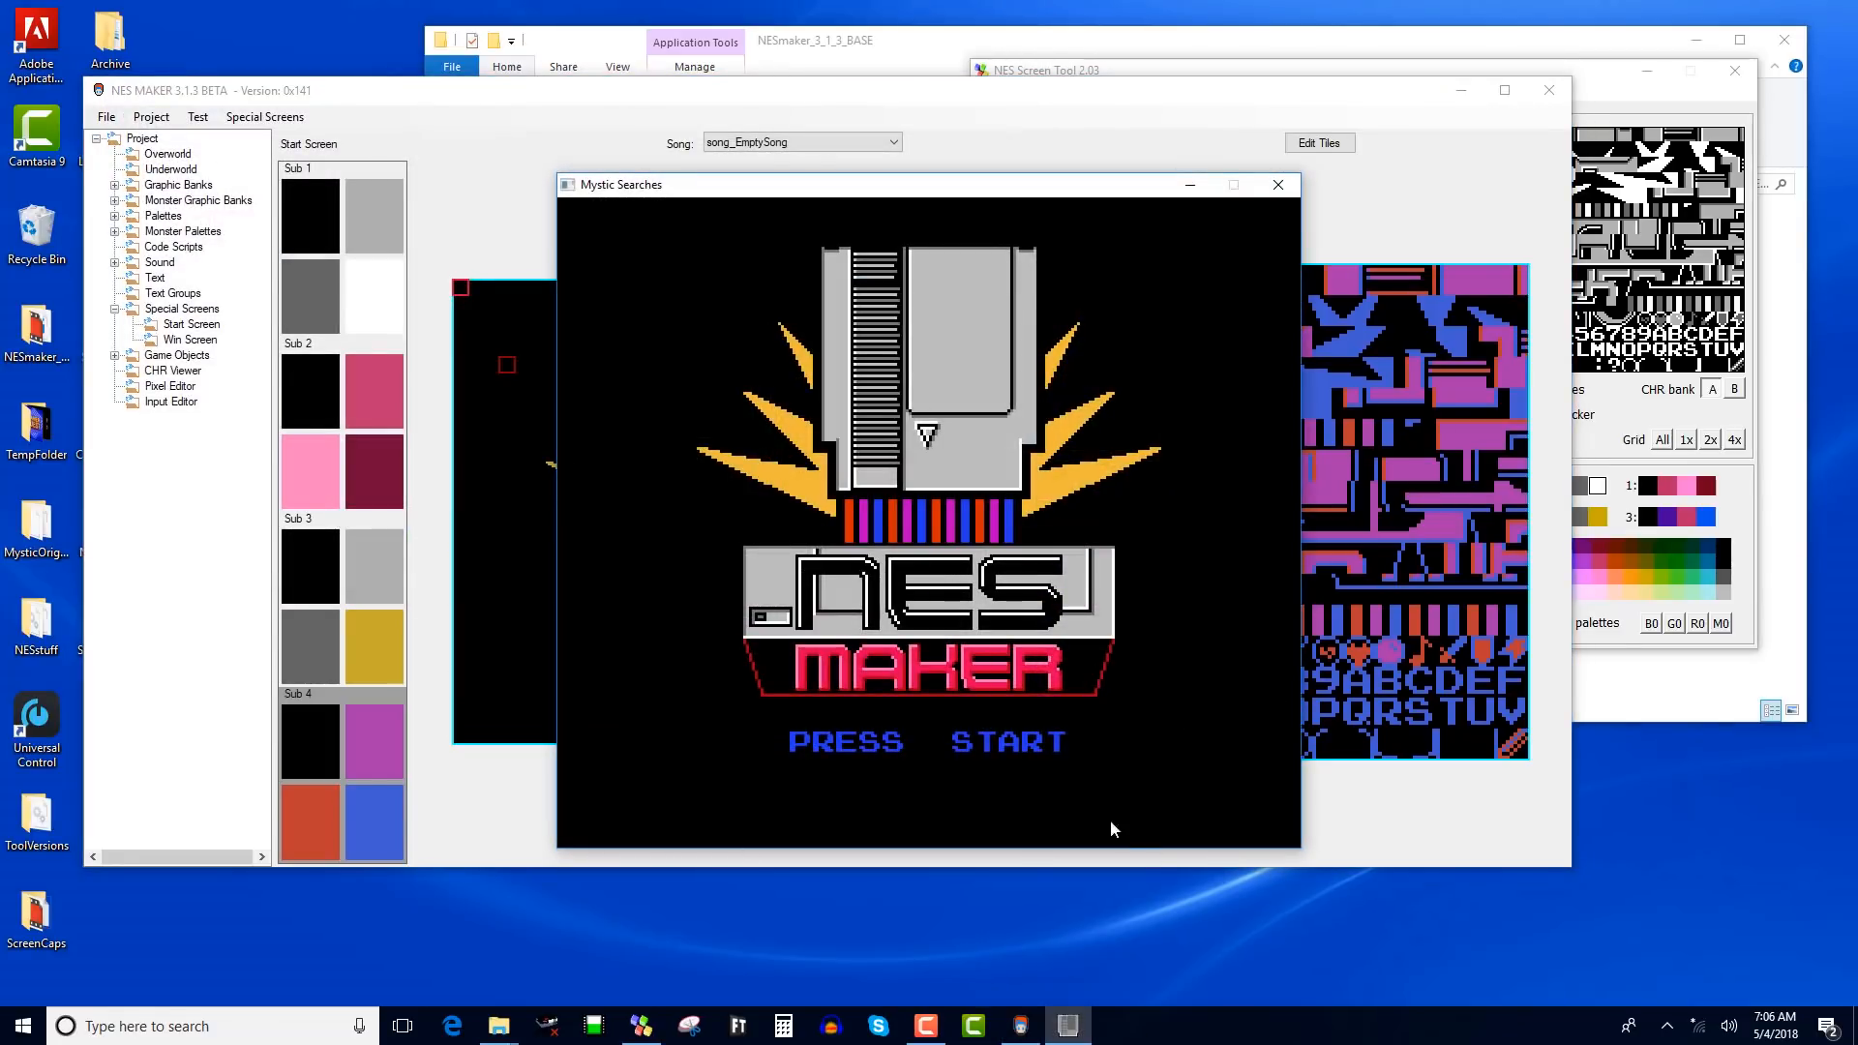
drag(885, 193, 1115, 203)
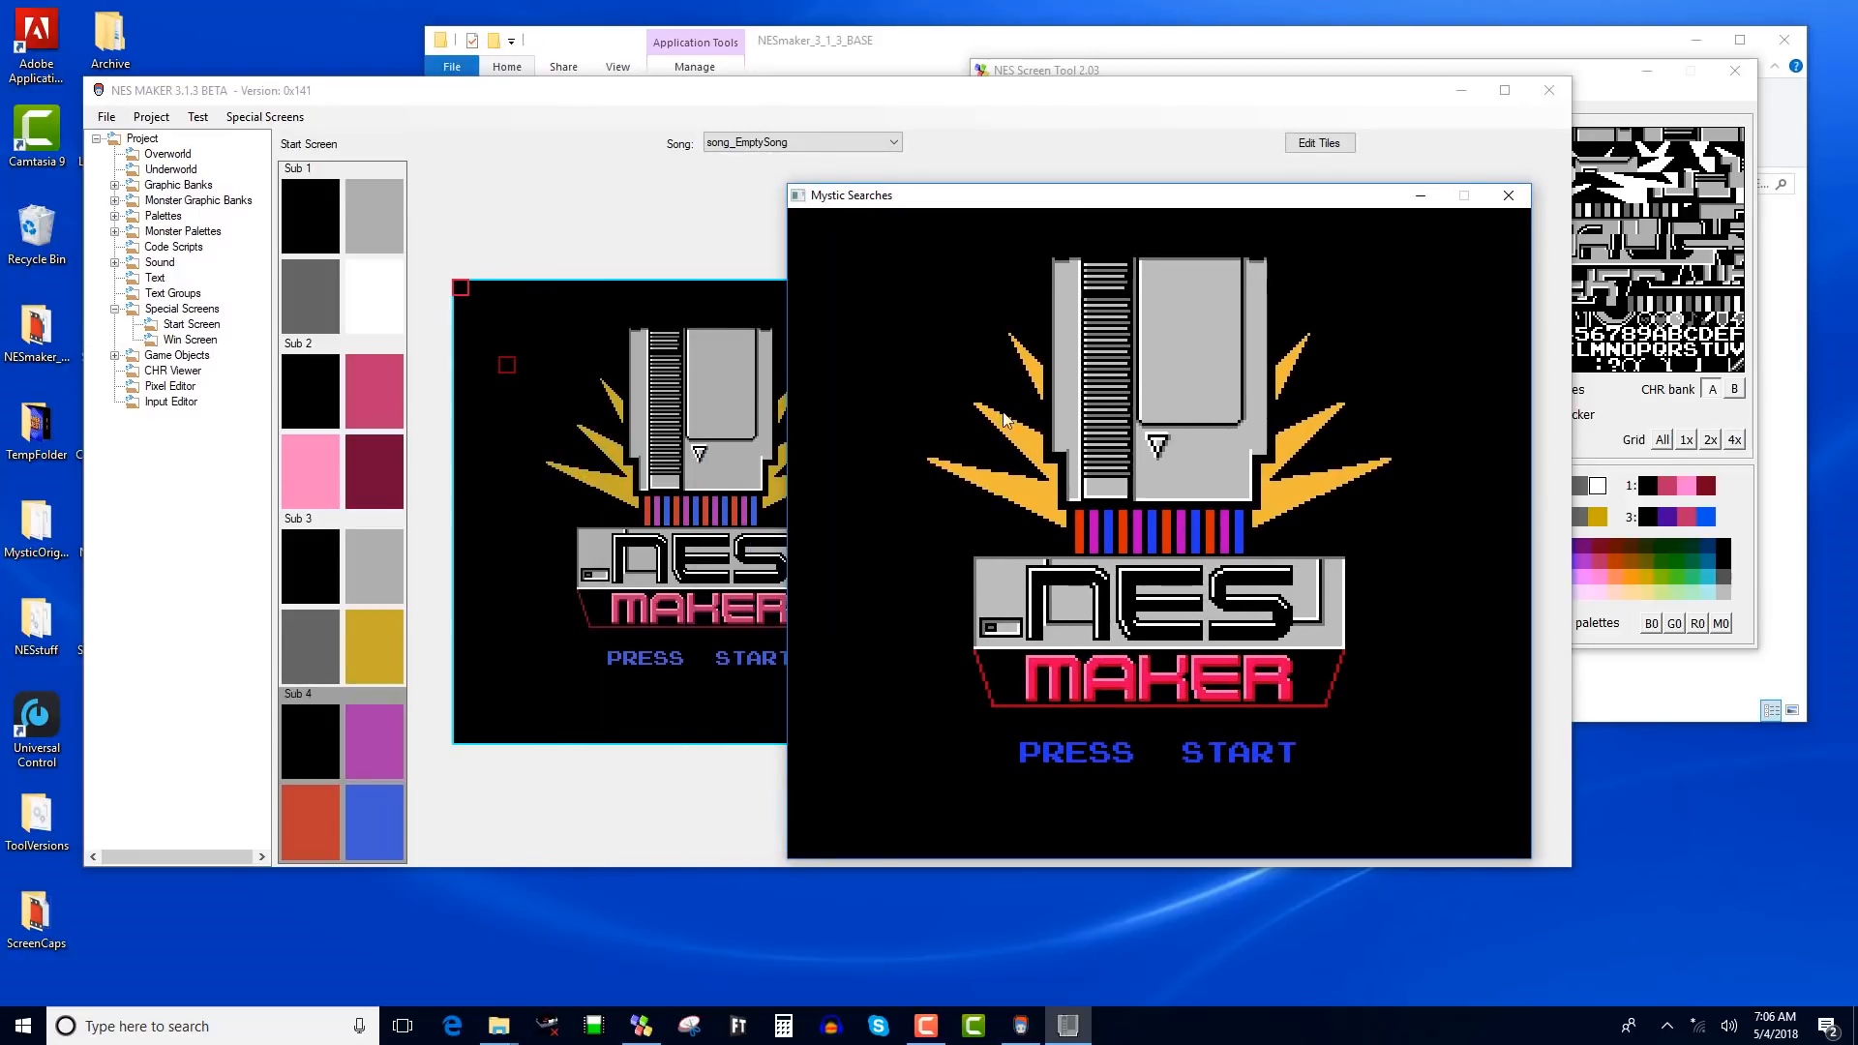
Step: Compare the logo screen in the running game with NES Screen Tool's nametable, and switch back to the Start Screen in NES MAKER
drag(1241, 206, 667, 276)
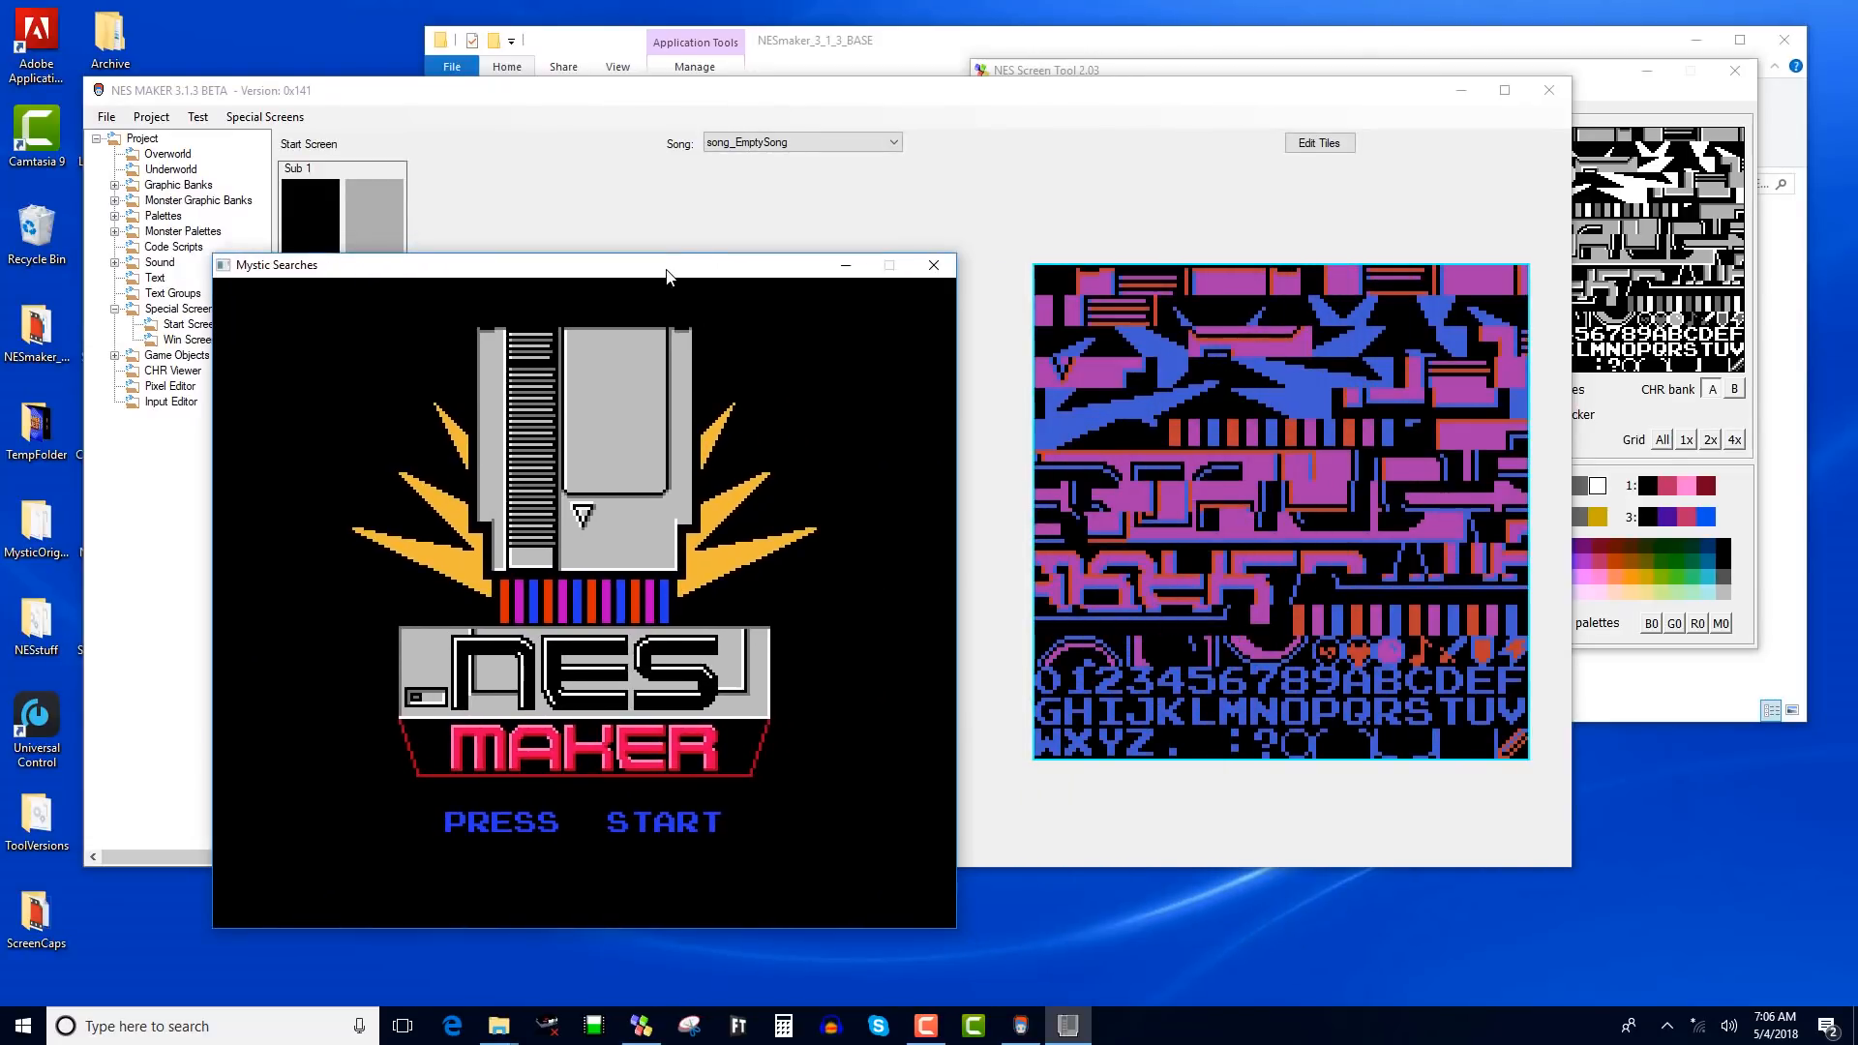
click(1605, 95)
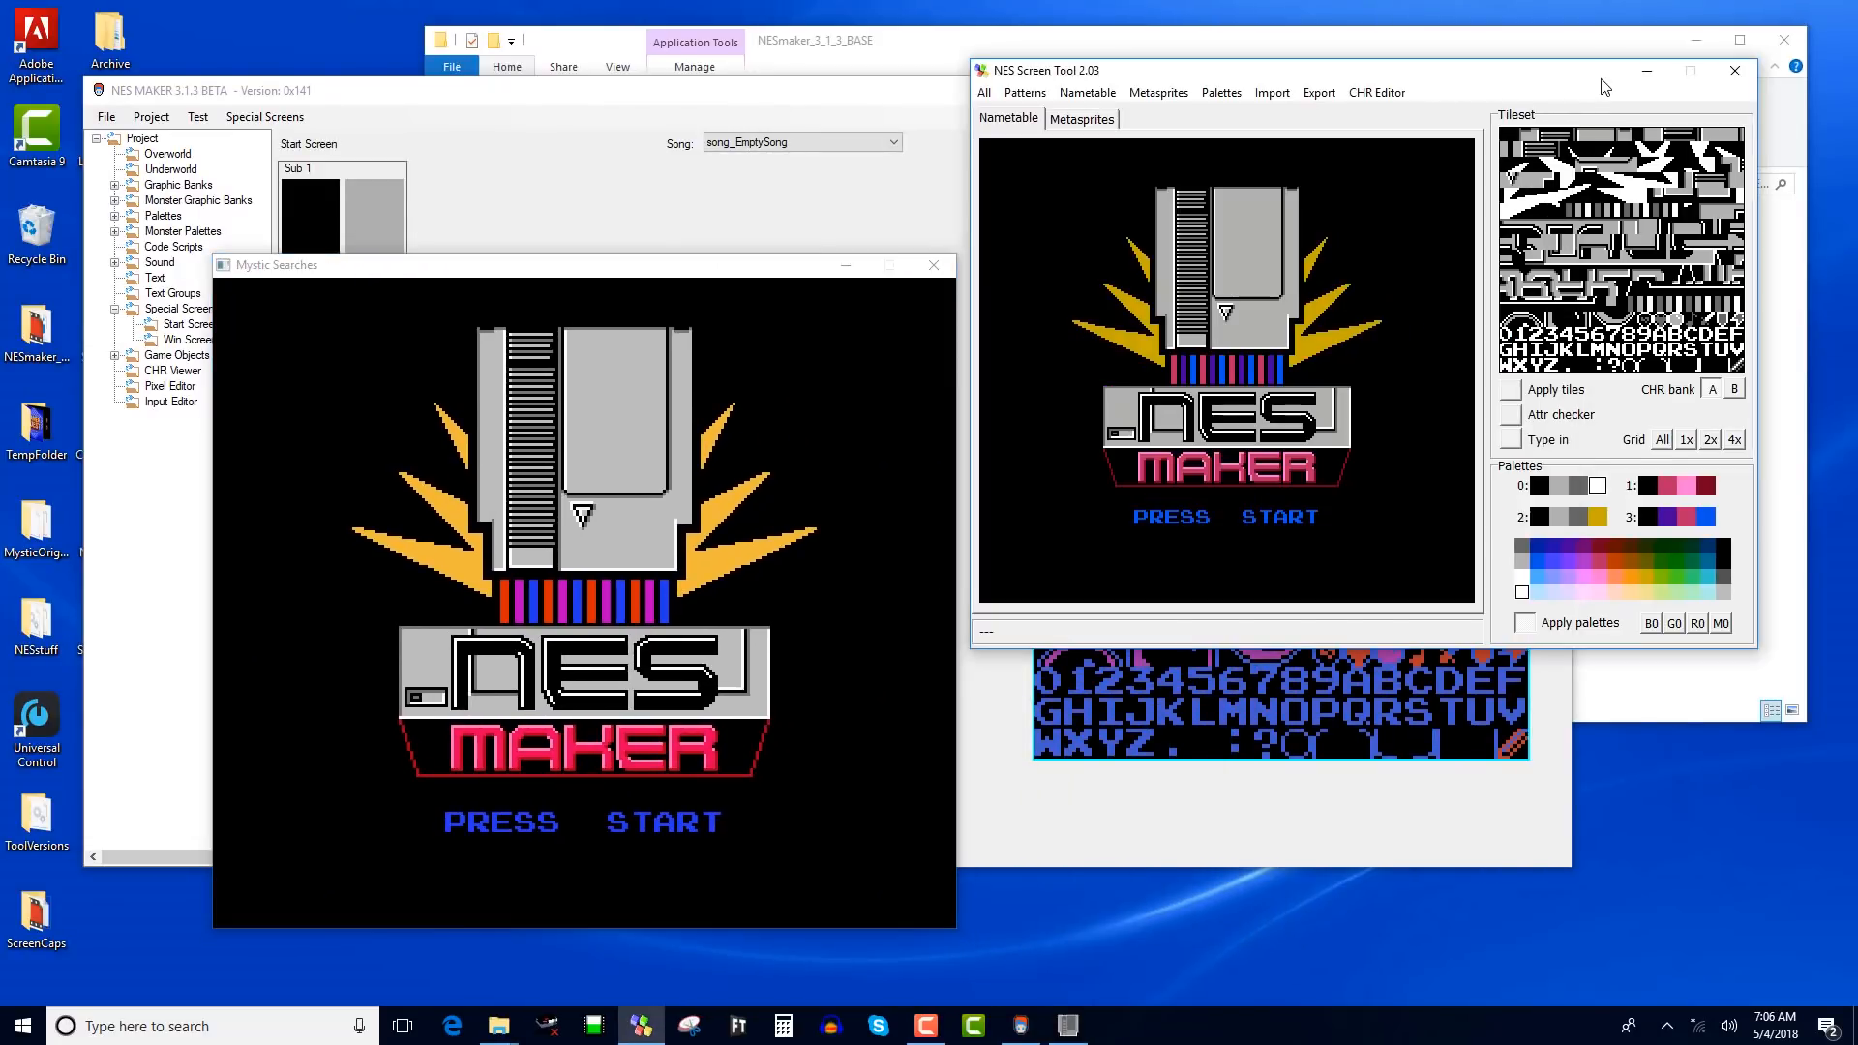
click(656, 74)
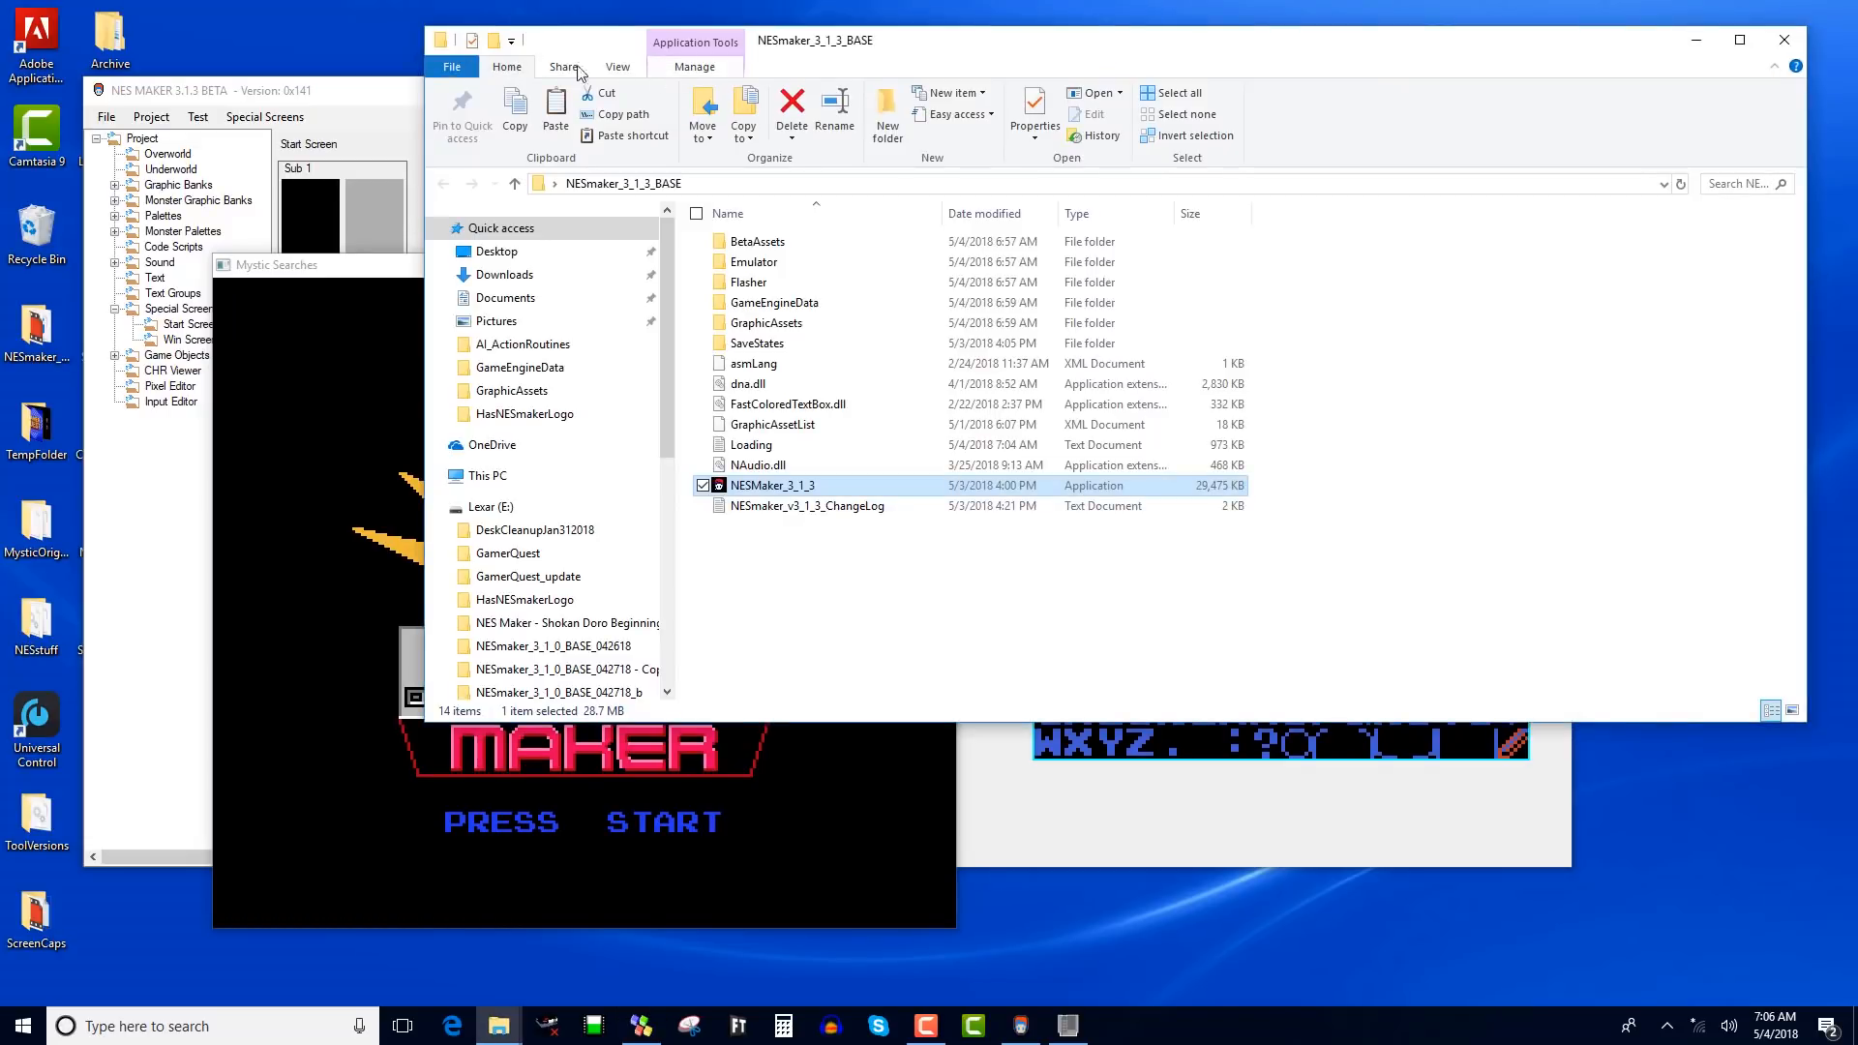
click(399, 101)
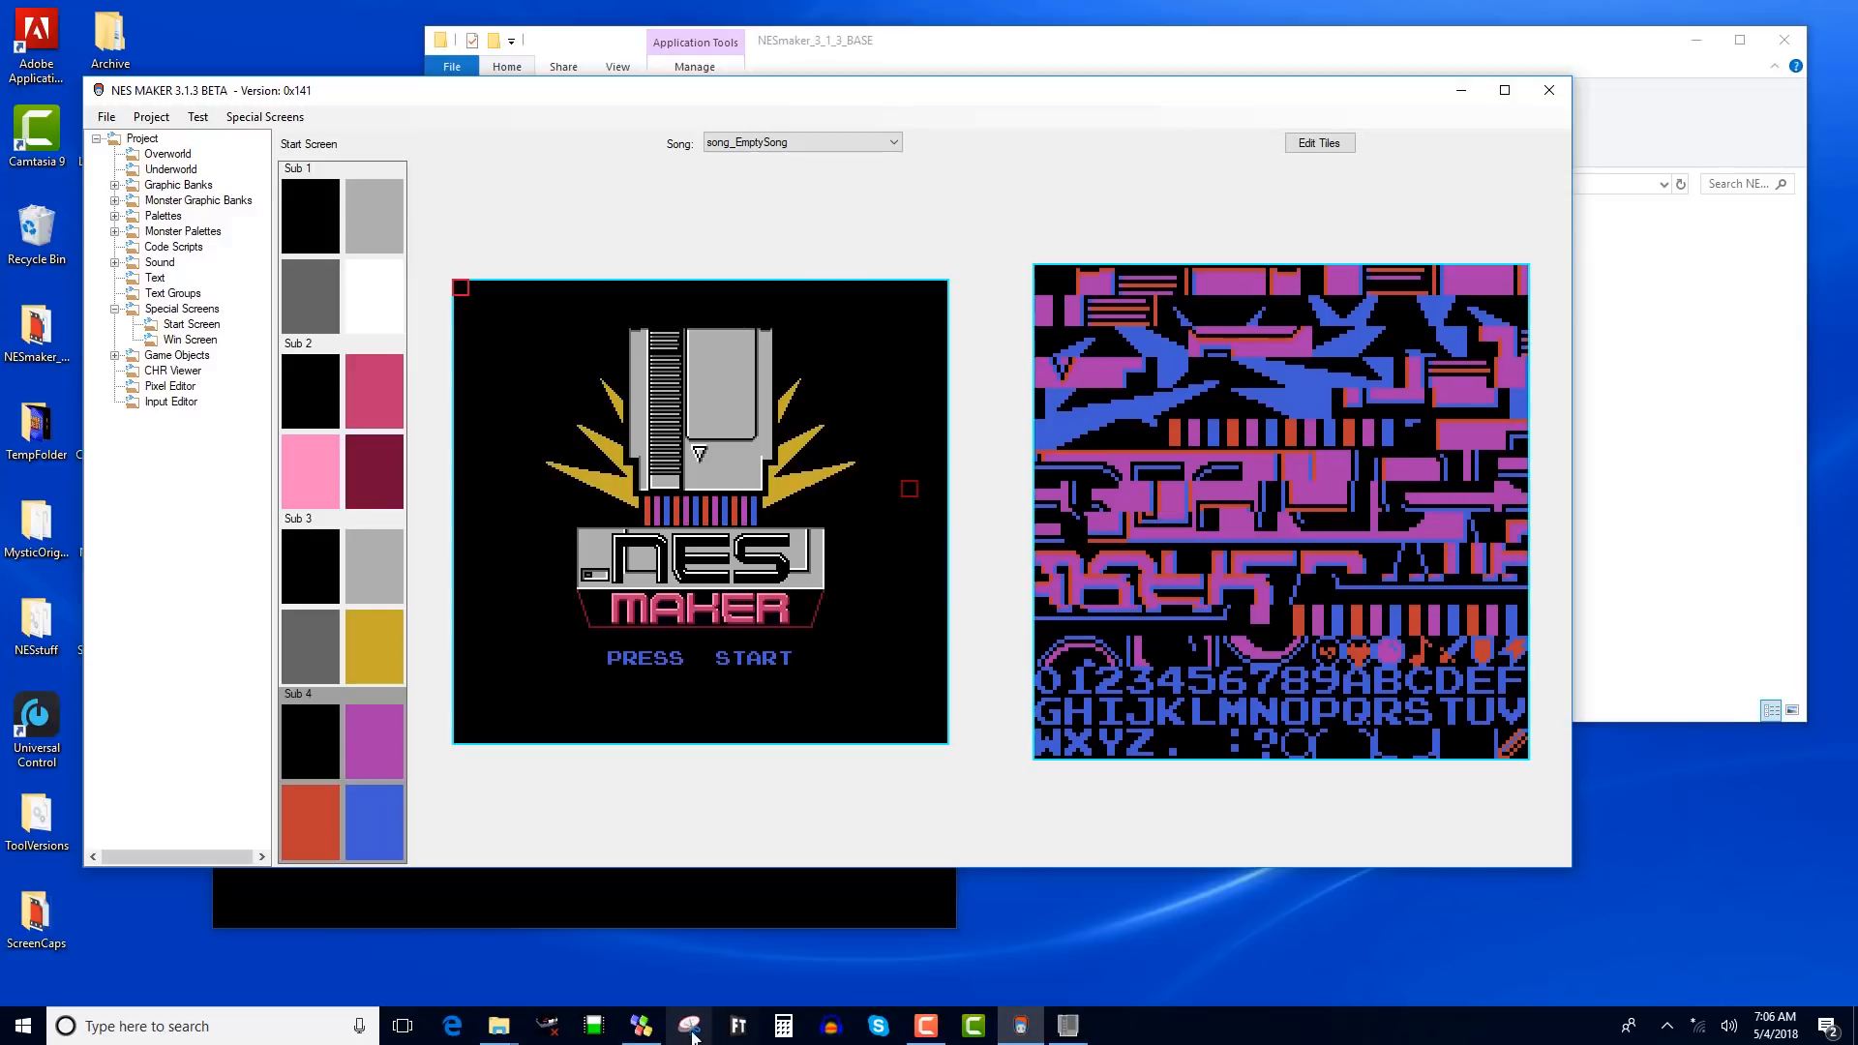
click(656, 1030)
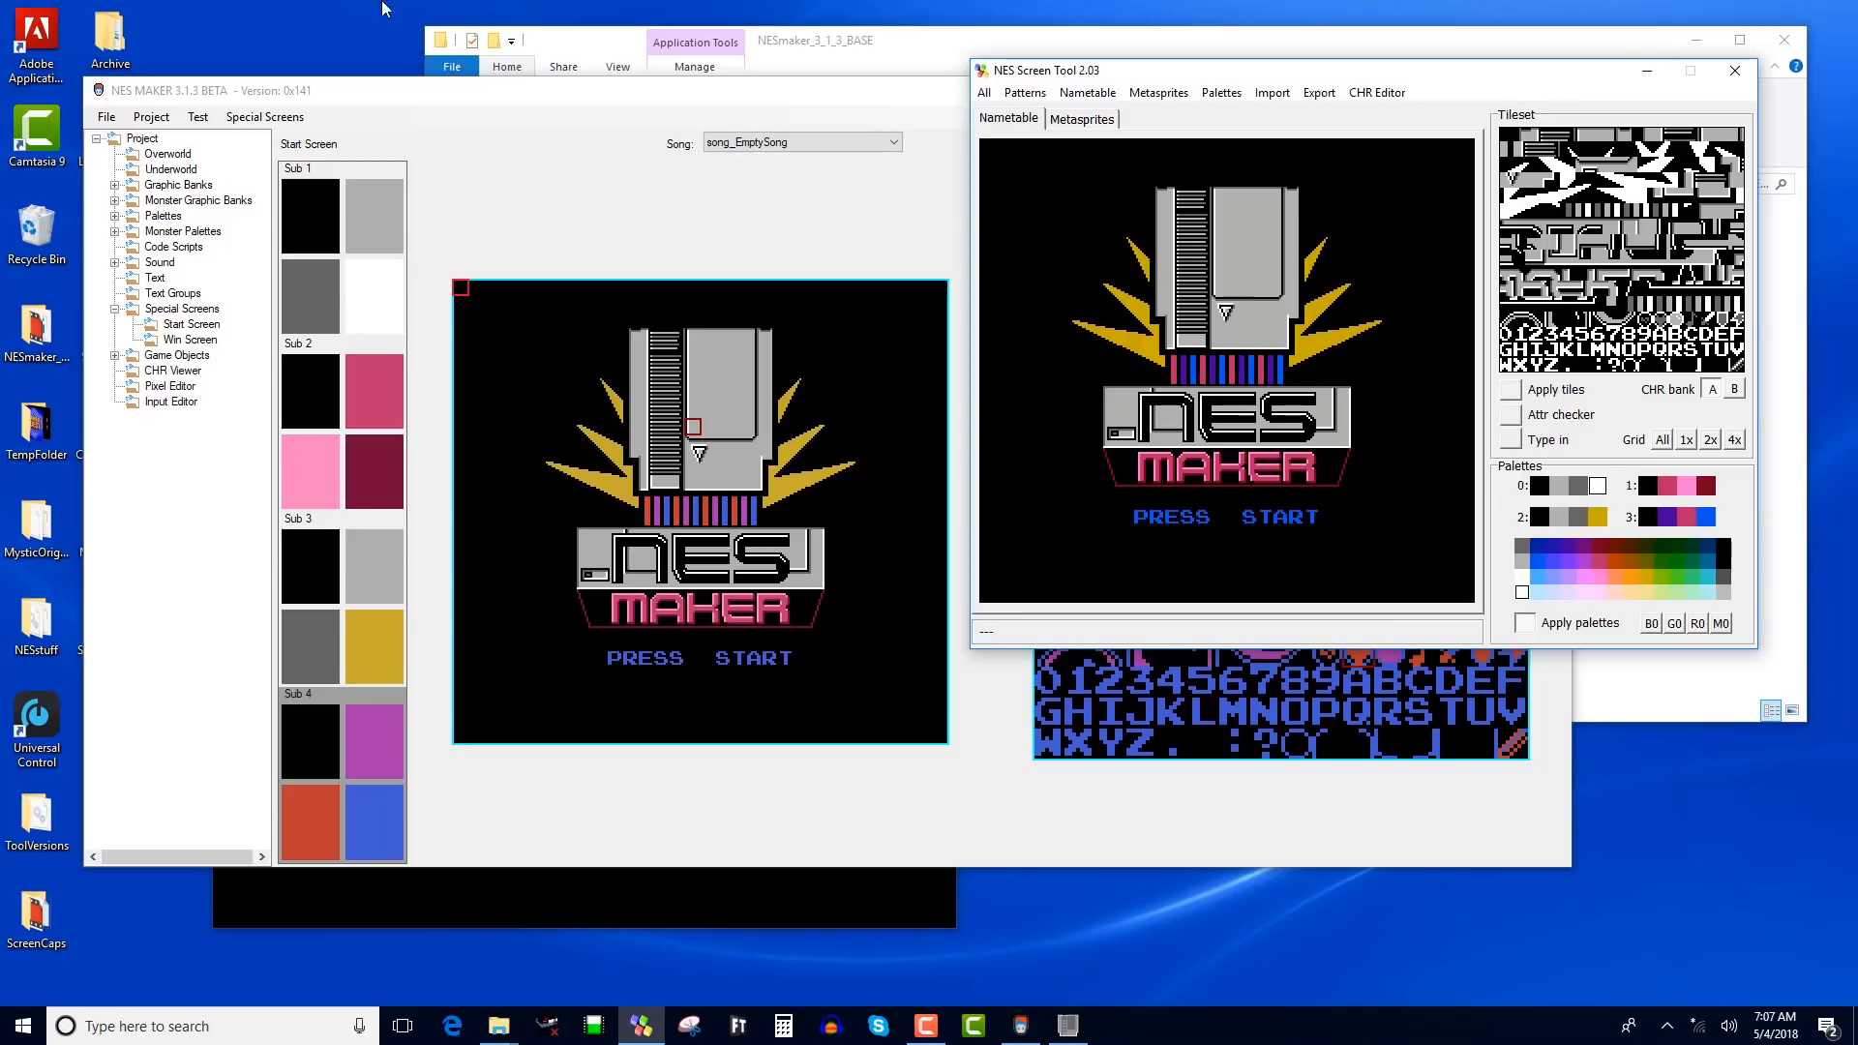
click(462, 120)
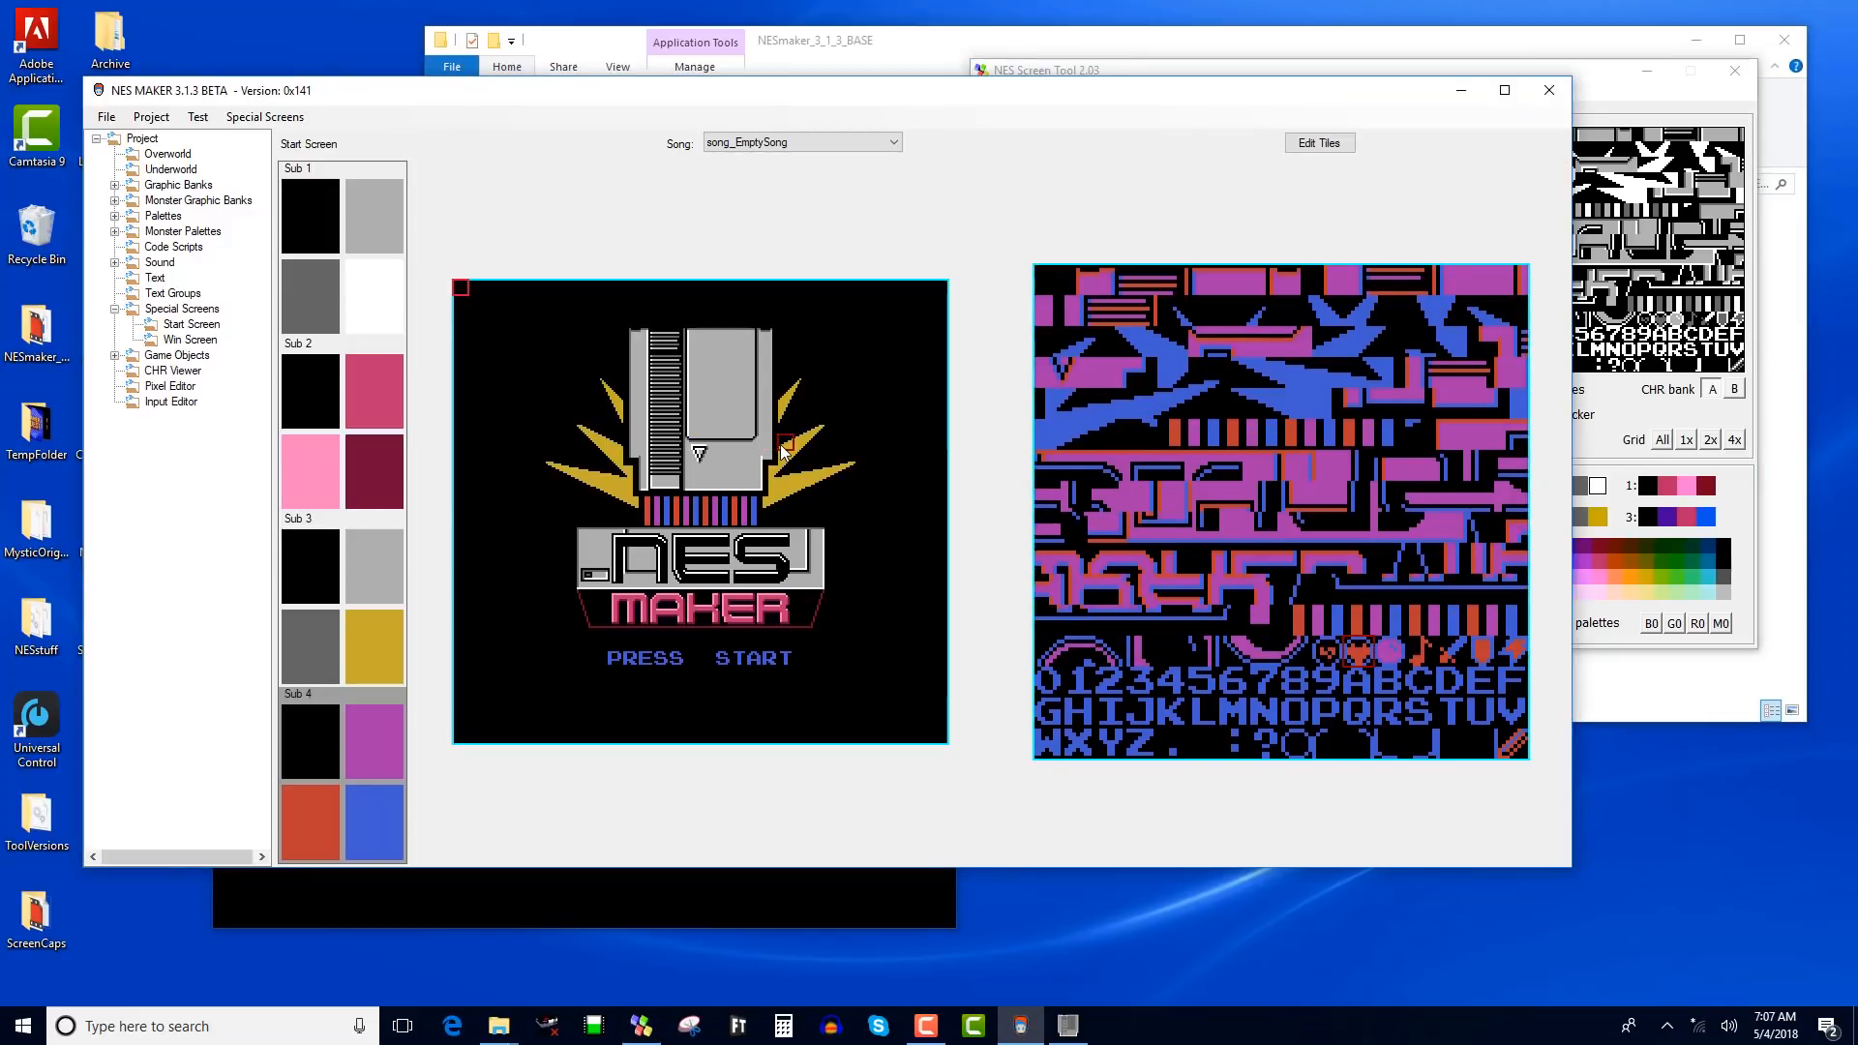